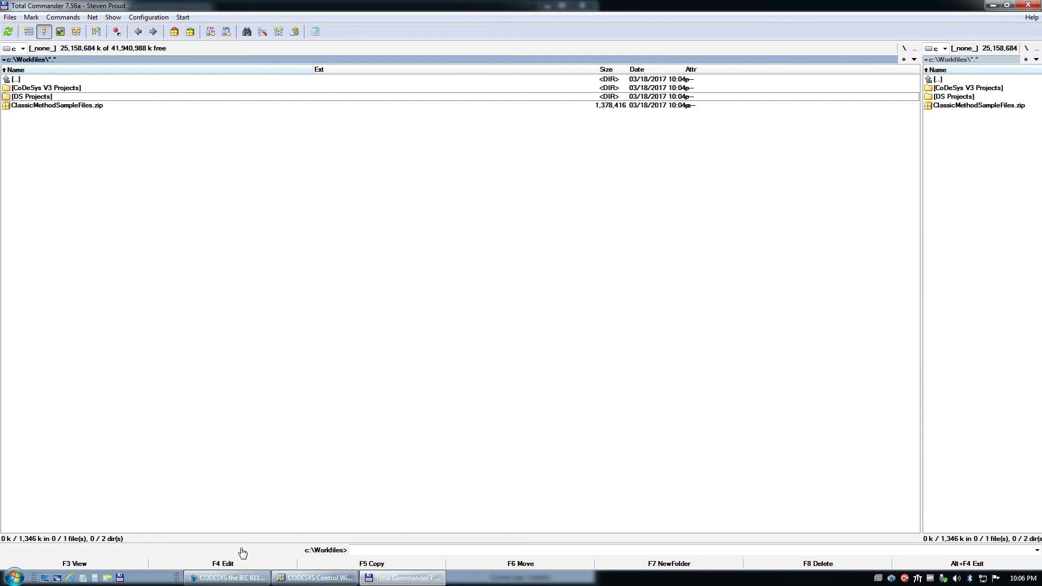
Step: Minimize all windows to reveal the CODESYS V3.5.4.01 and DStudio desktop shortcuts
left_click(229, 578)
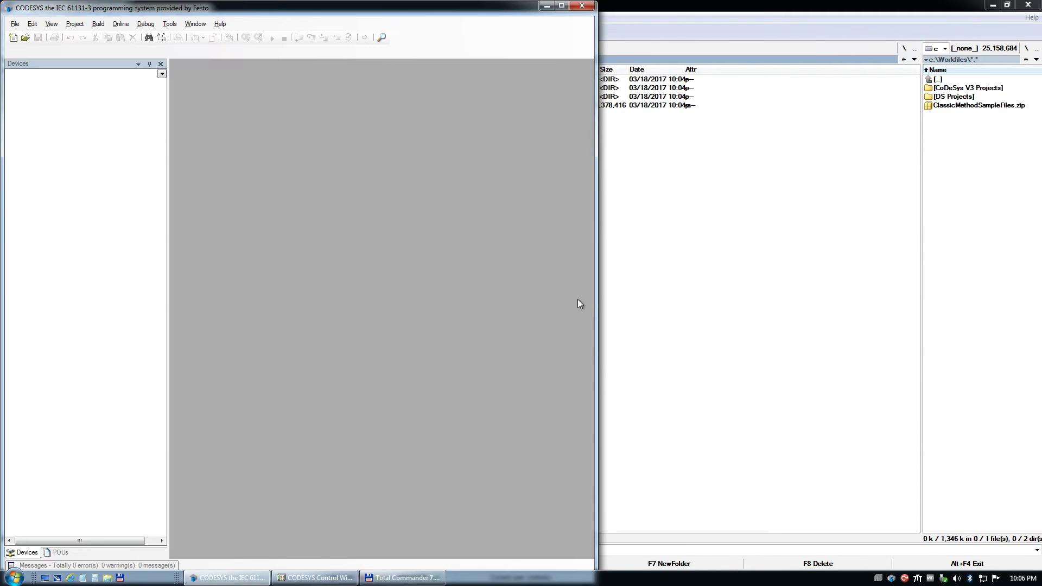
double_click(622, 577)
left_click(310, 221)
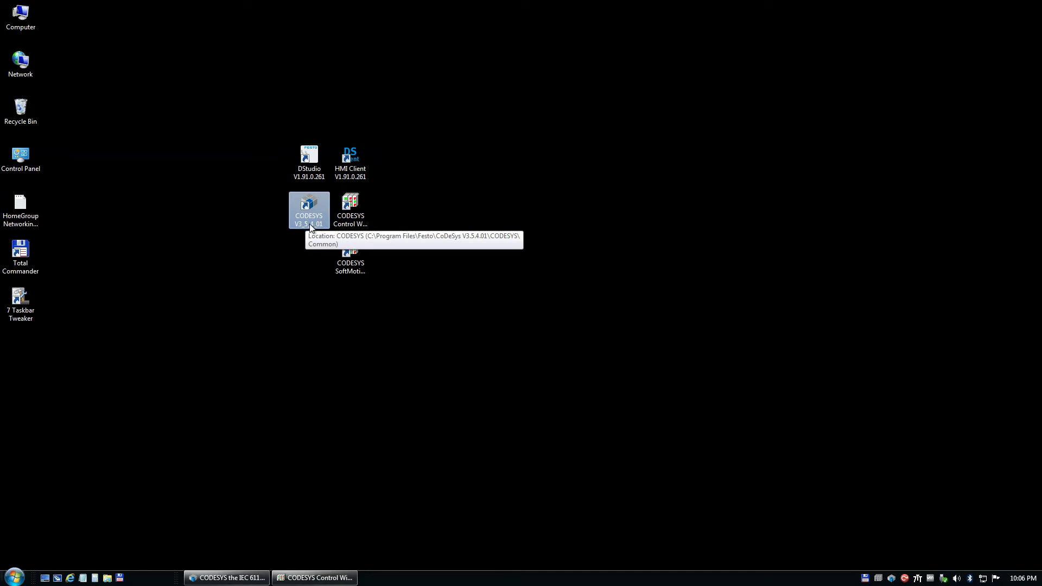
left_click(309, 172)
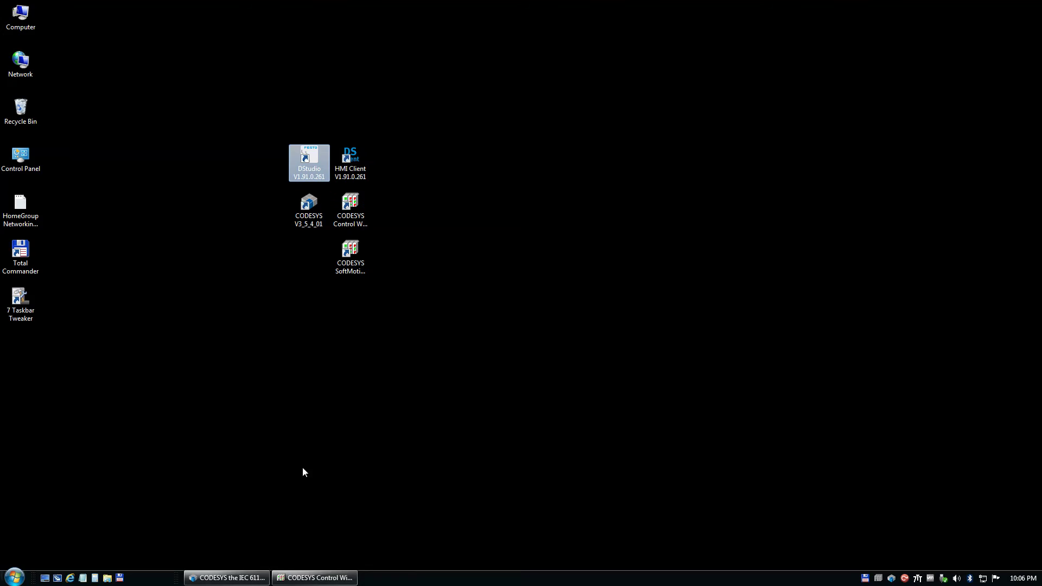
Step: Create standard project CoDeSys_Display_Link_to_CDPX with a CODESYS Control Win V3 device and Structured Text PLC_PRG
left_click(255, 577)
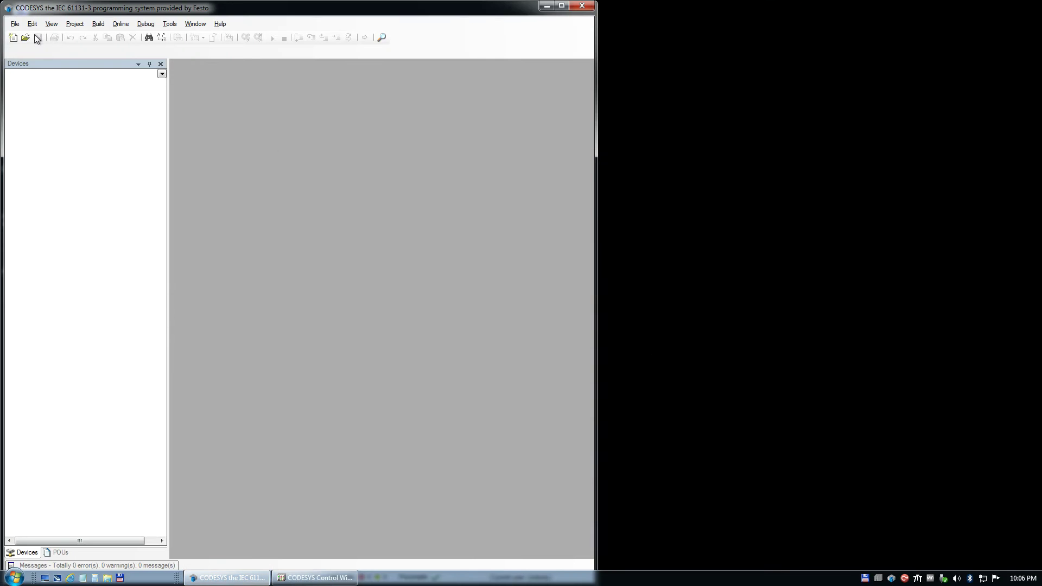
left_click(15, 24)
left_click(30, 35)
left_click(296, 268)
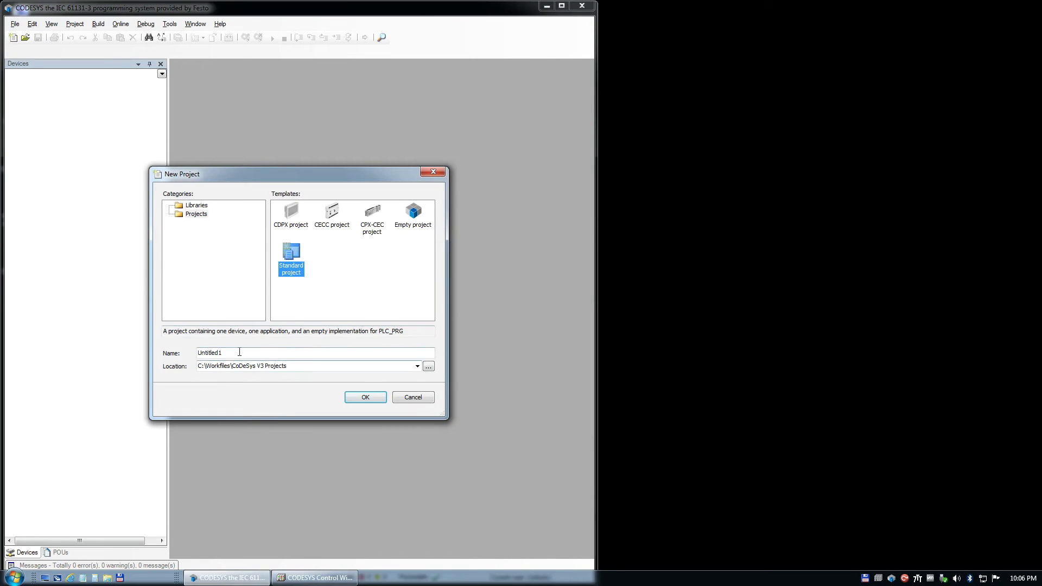
key("Tab")
type("CoDeSys_Display_Link_to_CDPX")
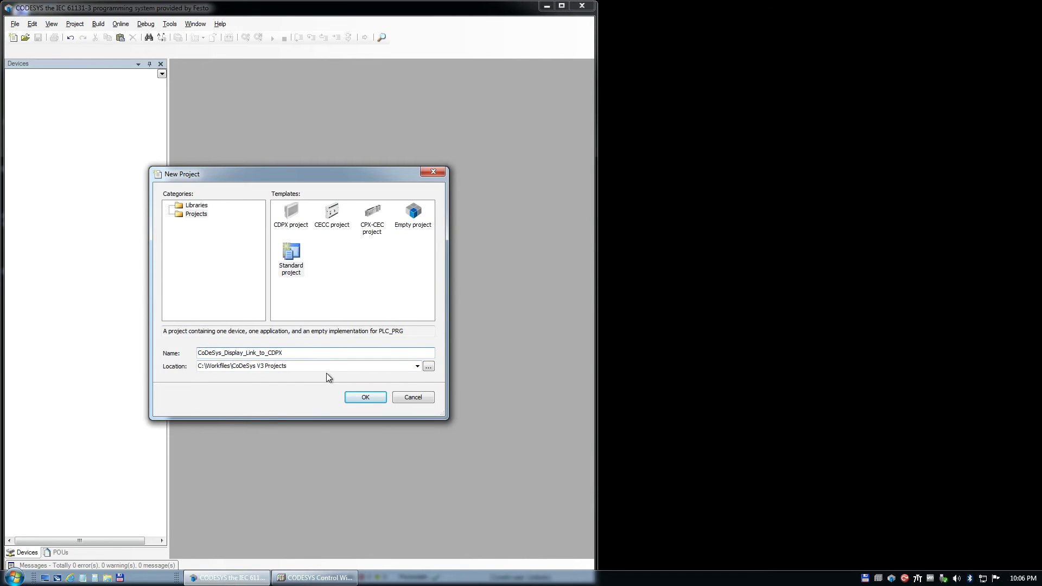
double_click(269, 353)
left_click(370, 398)
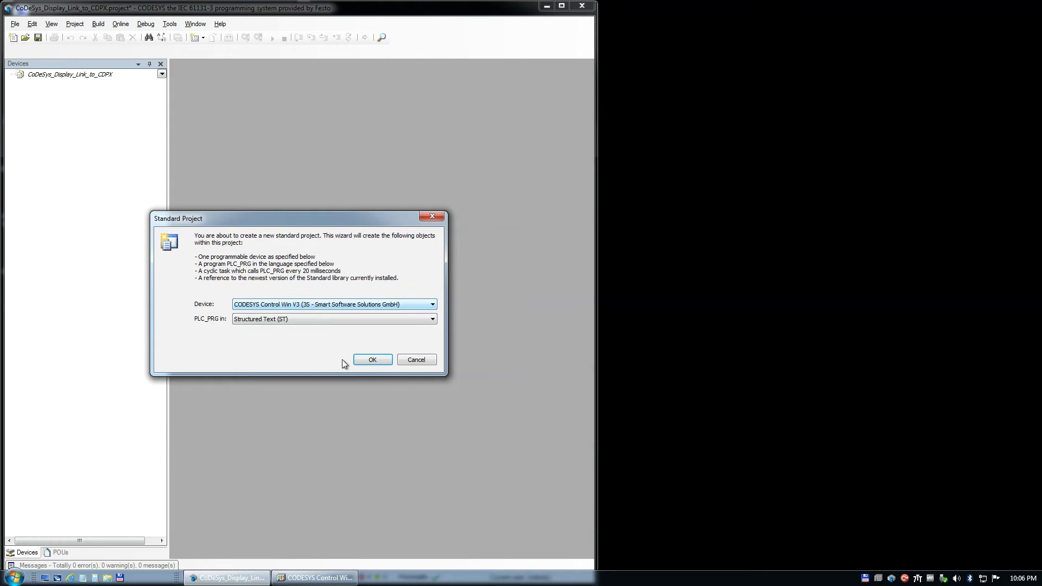
left_click(371, 360)
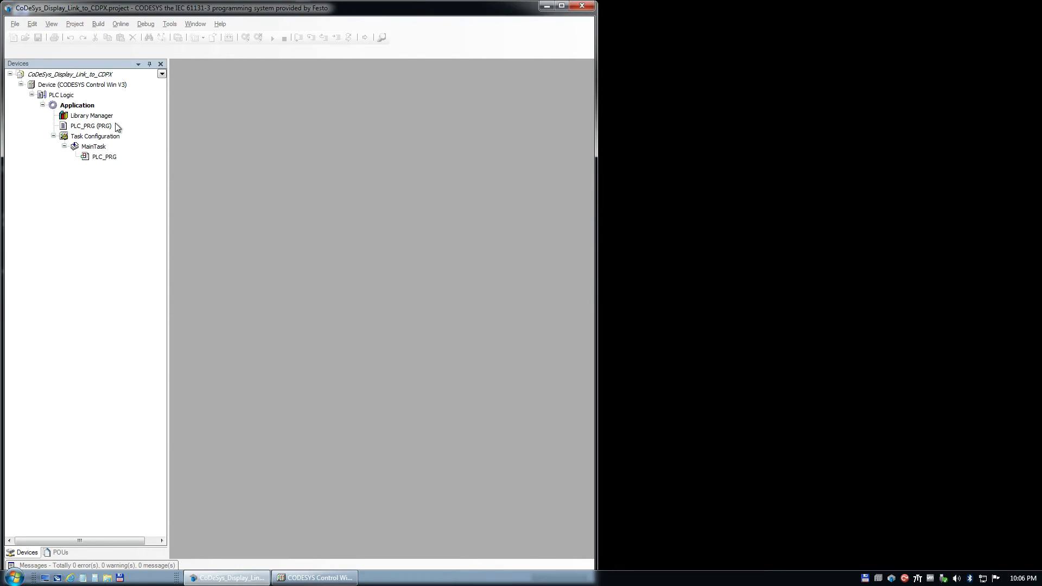
Step: Paste BOOL declarations Steve1, Steve2 and Steve3 into PLC_PRG's VAR block
double_click(90, 126)
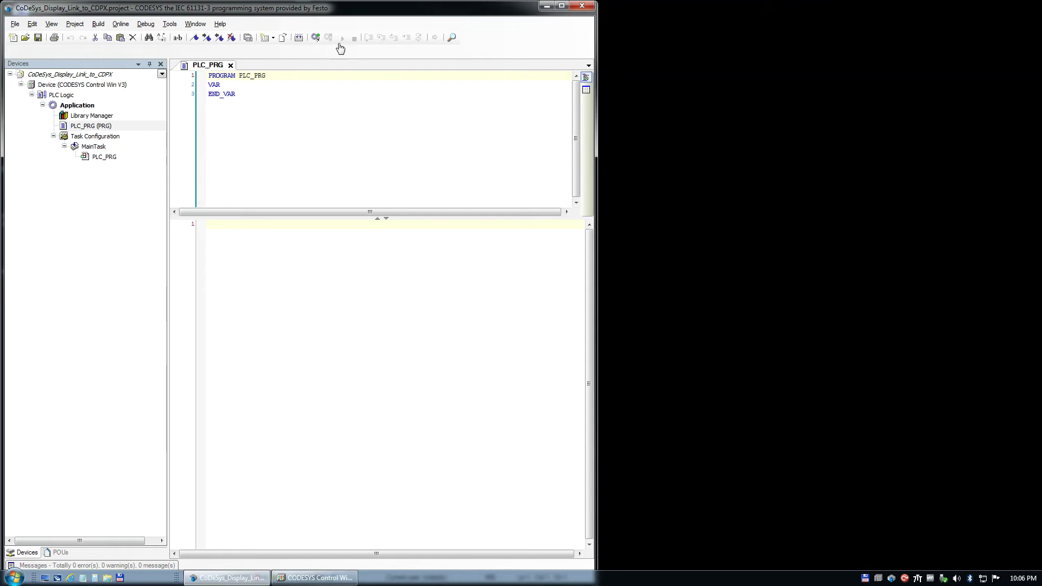
left_click(253, 85)
key("Return")
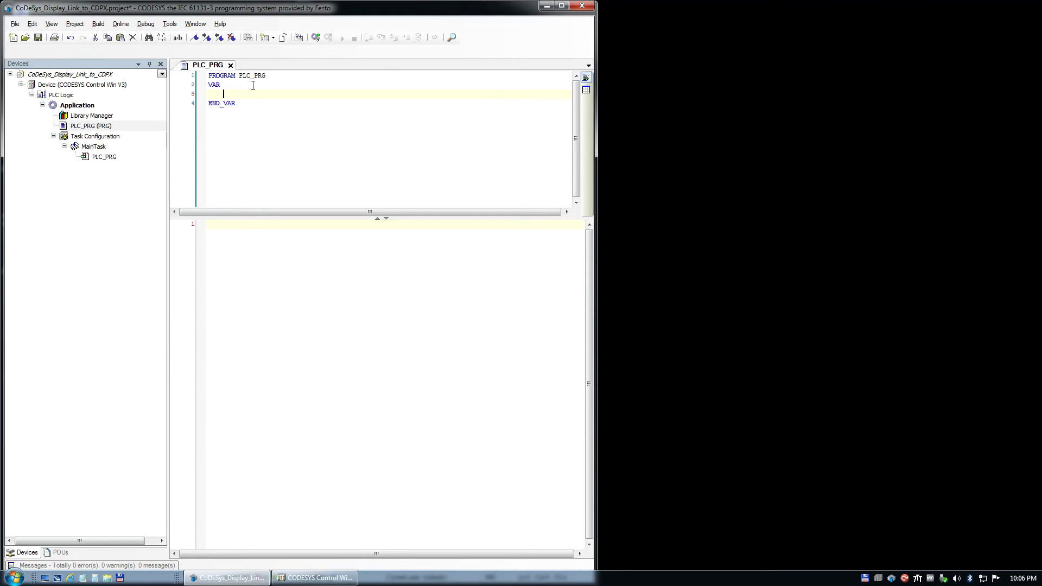
type("Steve1:BOOL; \tSteve2:BOOL; \tSteve3:BOOL;")
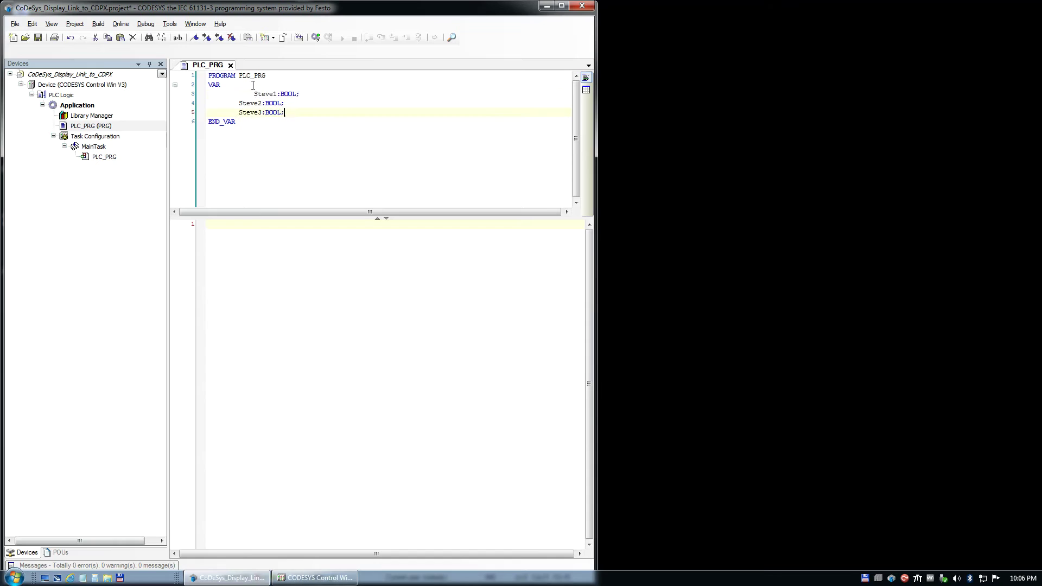
key("BackSpace")
left_click(288, 157)
left_click(65, 96)
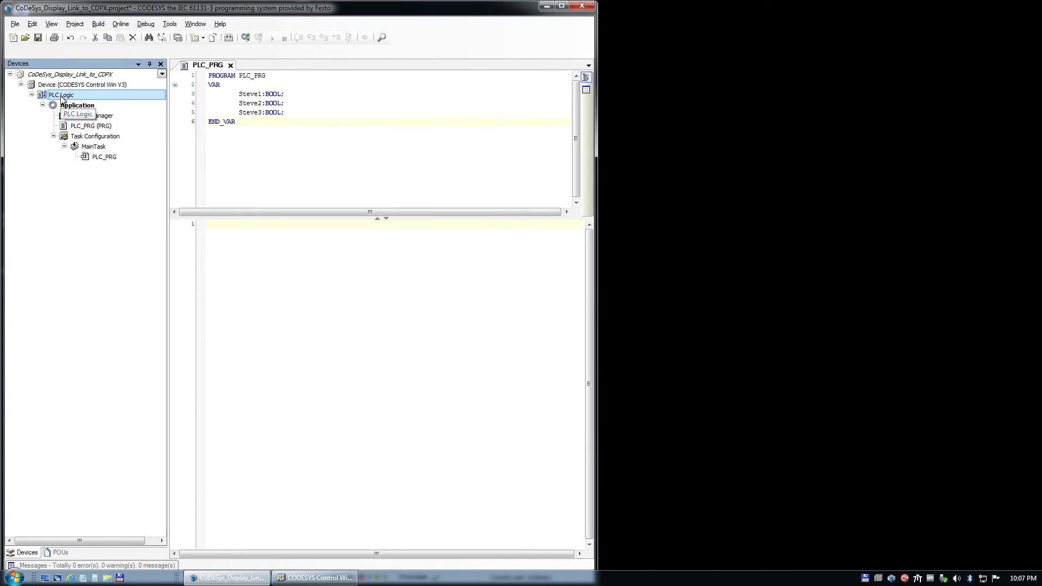
left_click(67, 87)
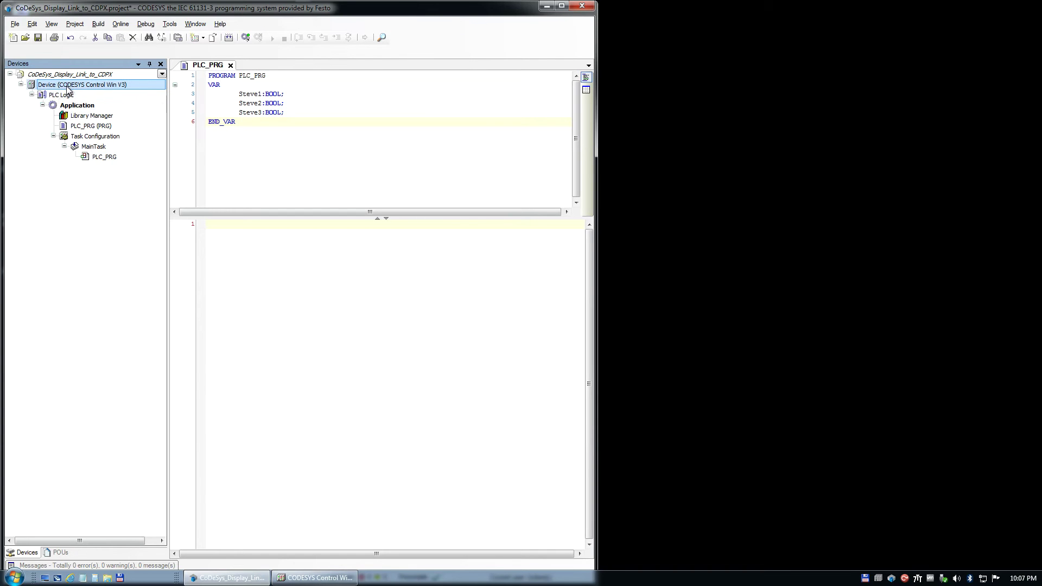
Step: Open Add Device on the Device node and expand the Miscellaneous and Fieldbusses categories
right_click(67, 87)
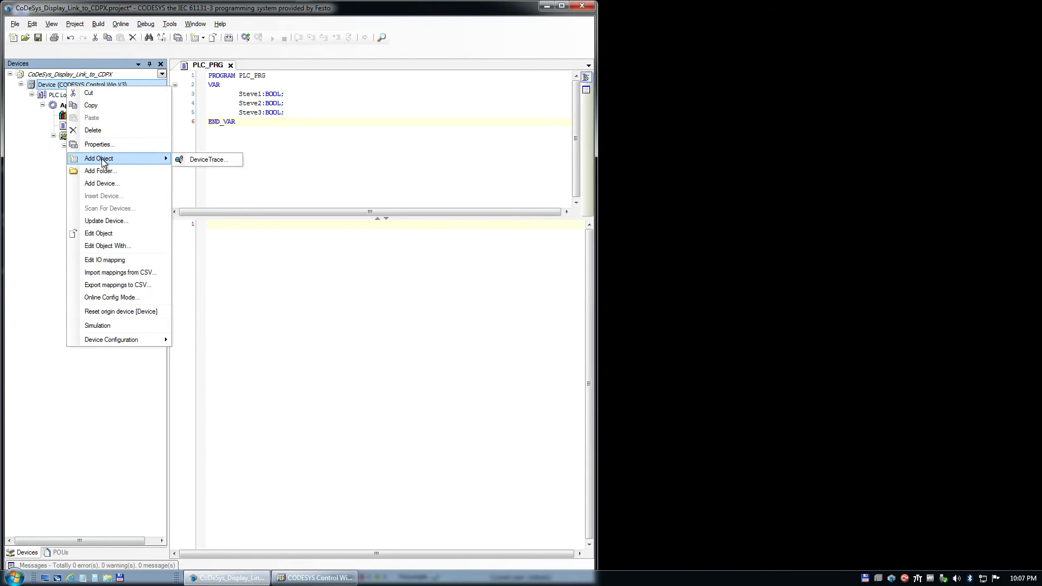
left_click(122, 183)
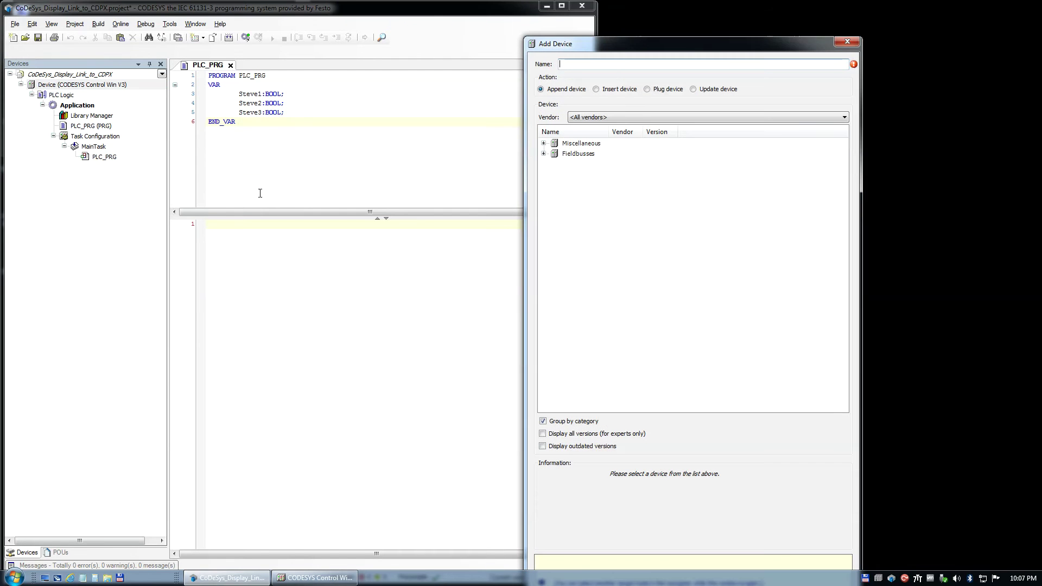
left_click(544, 143)
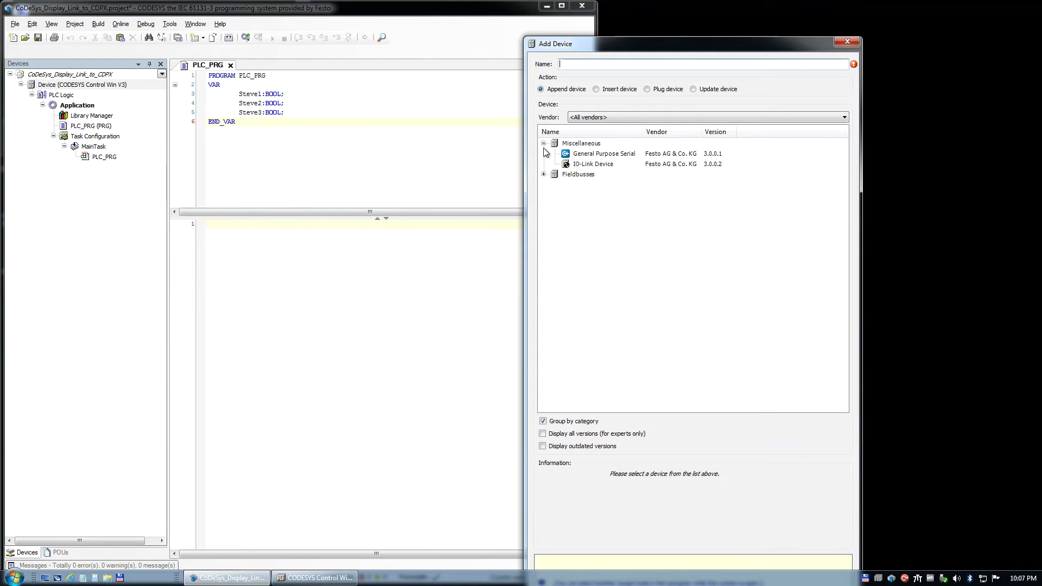
left_click(550, 177)
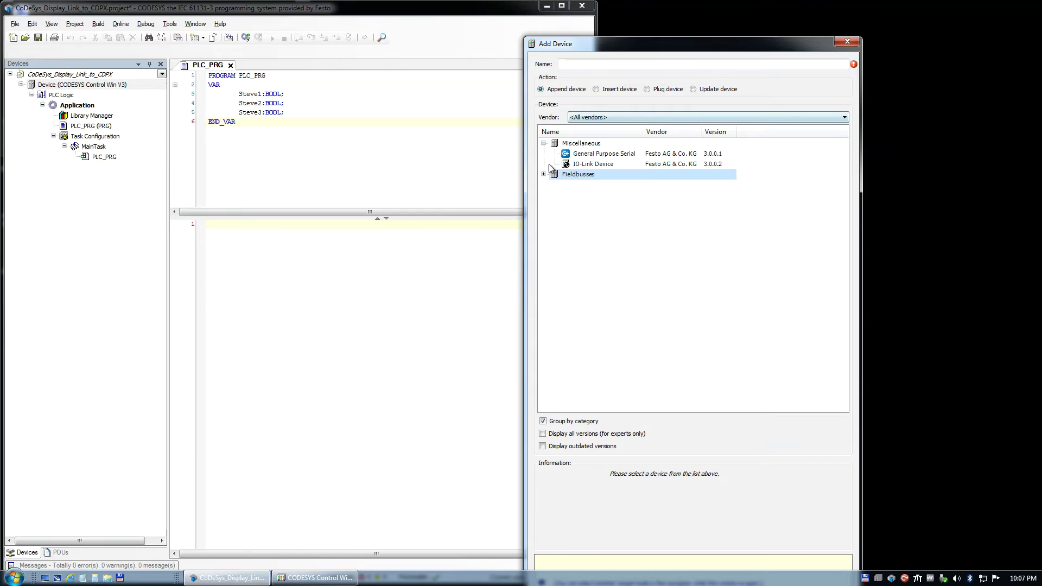
left_click(545, 175)
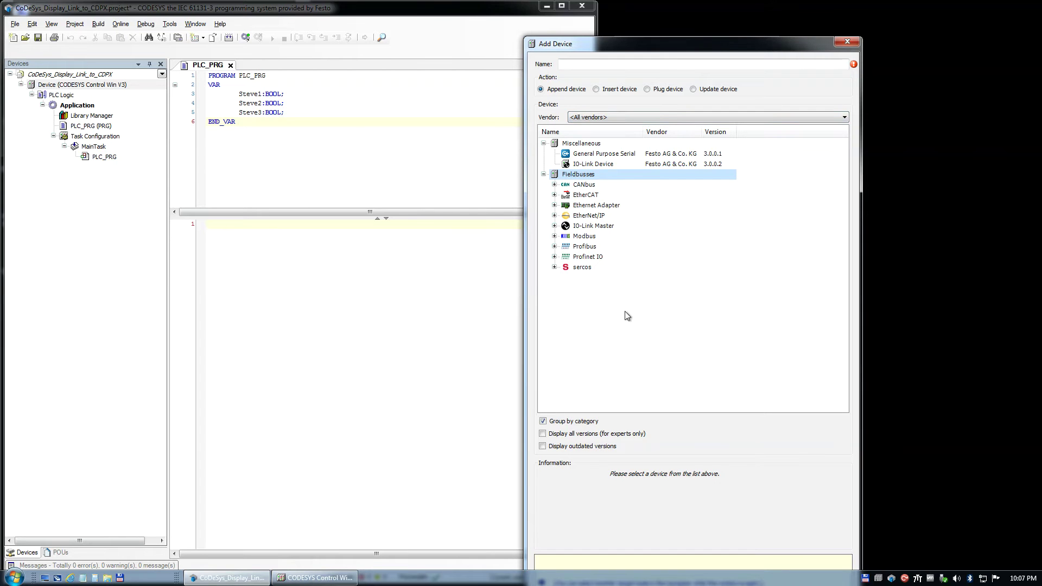
left_click(60, 95)
left_click(76, 107)
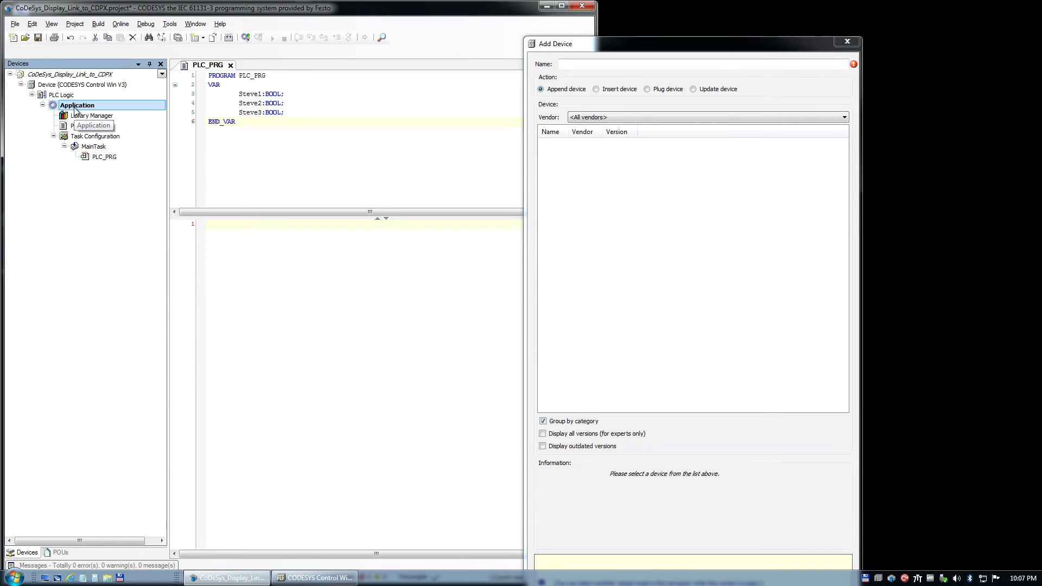
left_click(640, 120)
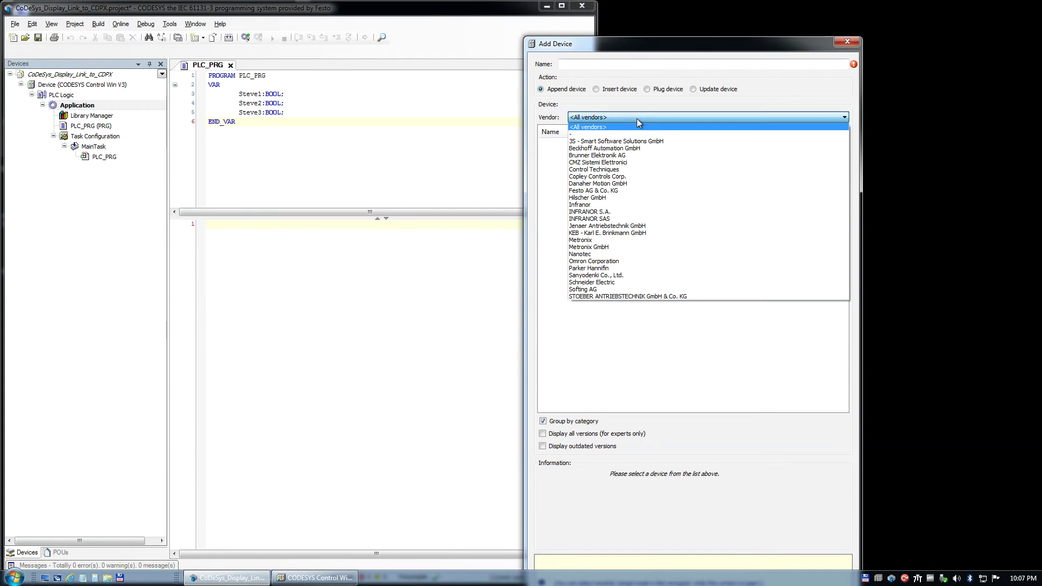
left_click(598, 127)
Step: Move the Add Device window beside the Devices tree and collapse its categories
left_click(76, 84)
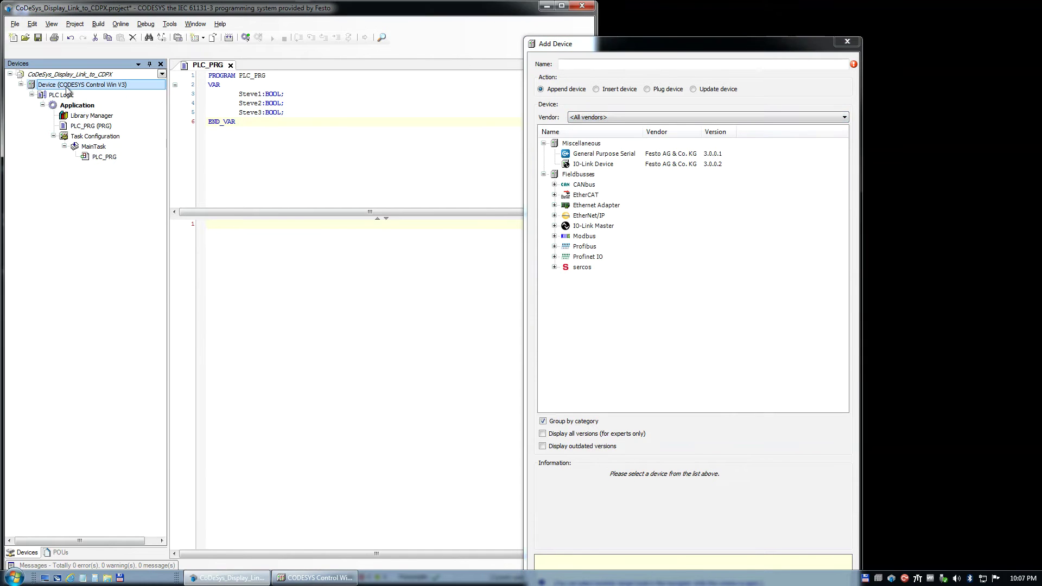
left_click(72, 76)
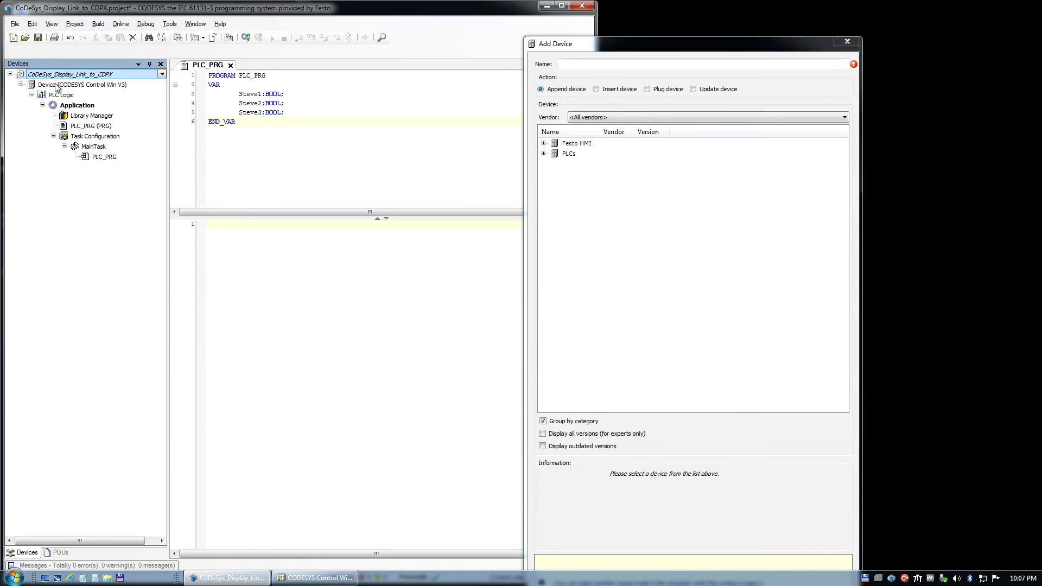
left_click(658, 235)
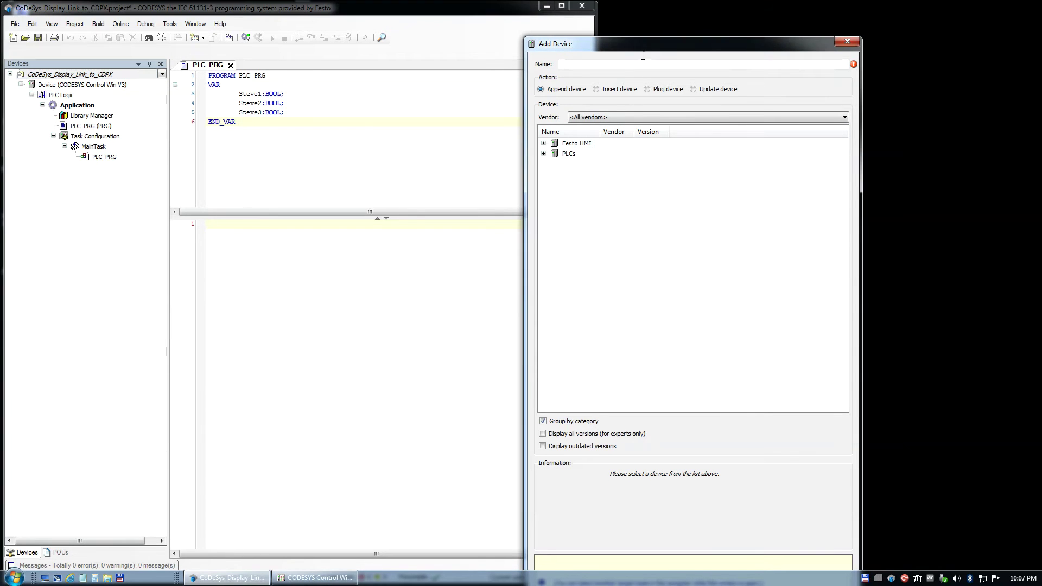
left_click_drag(641, 48, 545, 13)
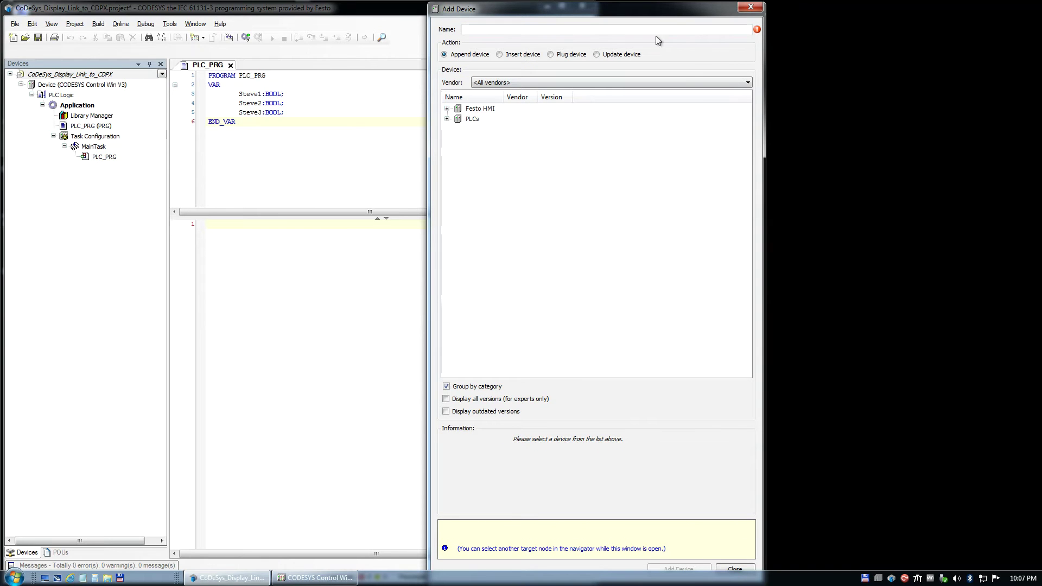
mouse_move(435, 8)
left_mouse_down()
mouse_move(473, 107)
mouse_move(480, 76)
mouse_move(449, 10)
mouse_move(439, 17)
left_mouse_up()
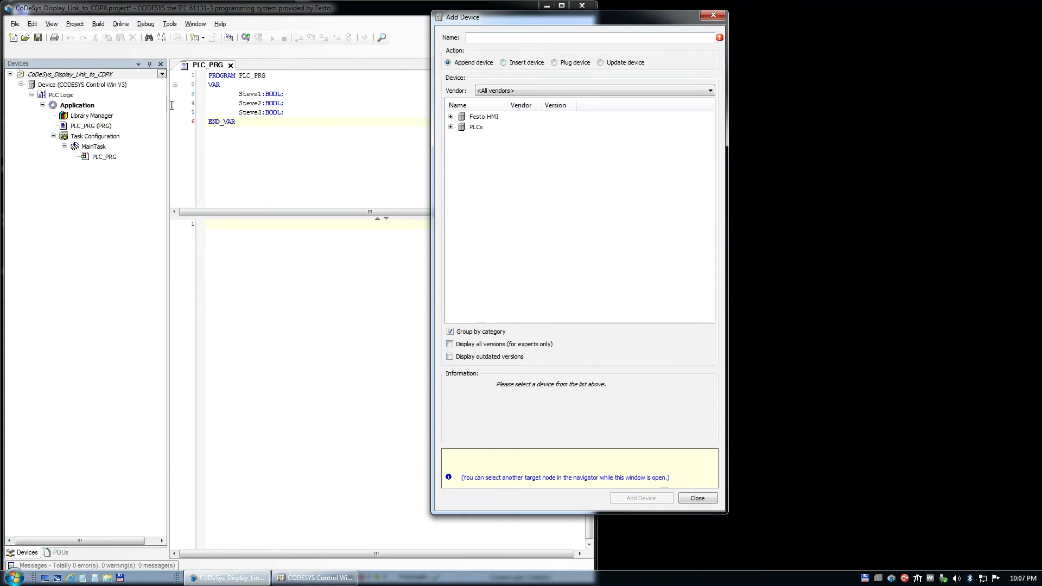
left_click(97, 85)
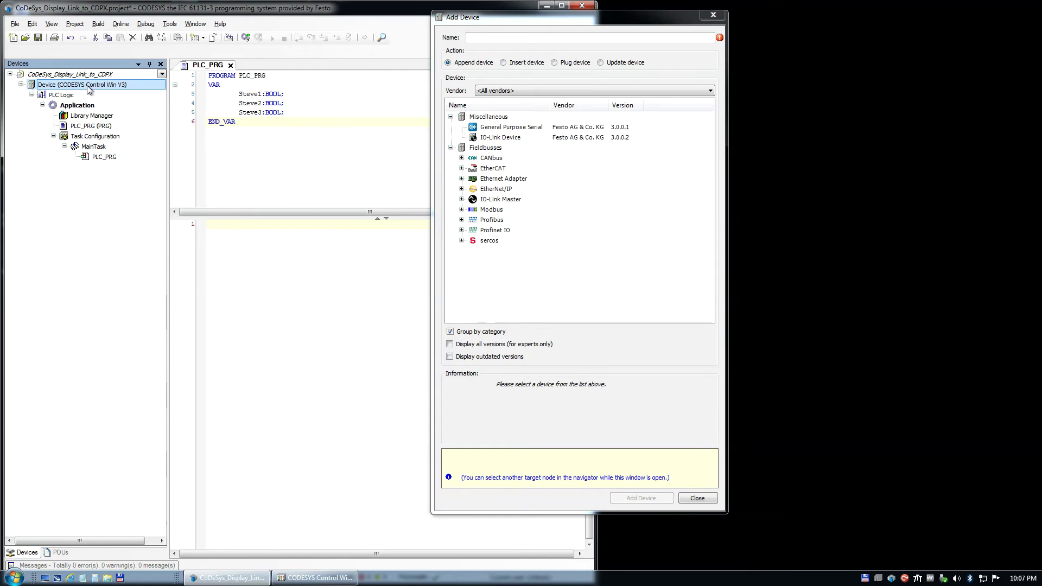
left_click(451, 116)
left_click(450, 126)
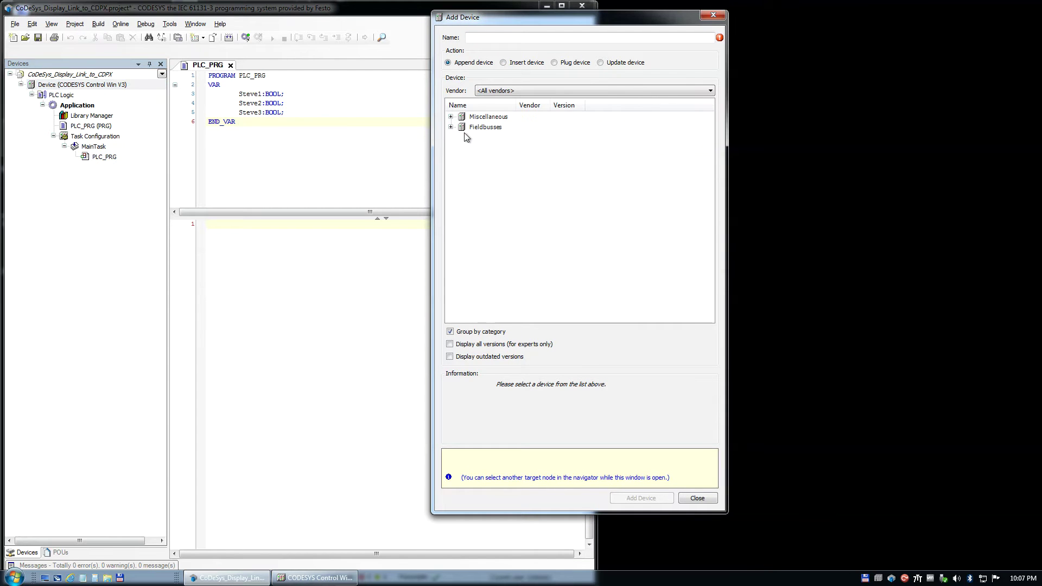
Step: Add the Festo HMI CDPX display at the project root, then close Add Device
left_click(61, 75)
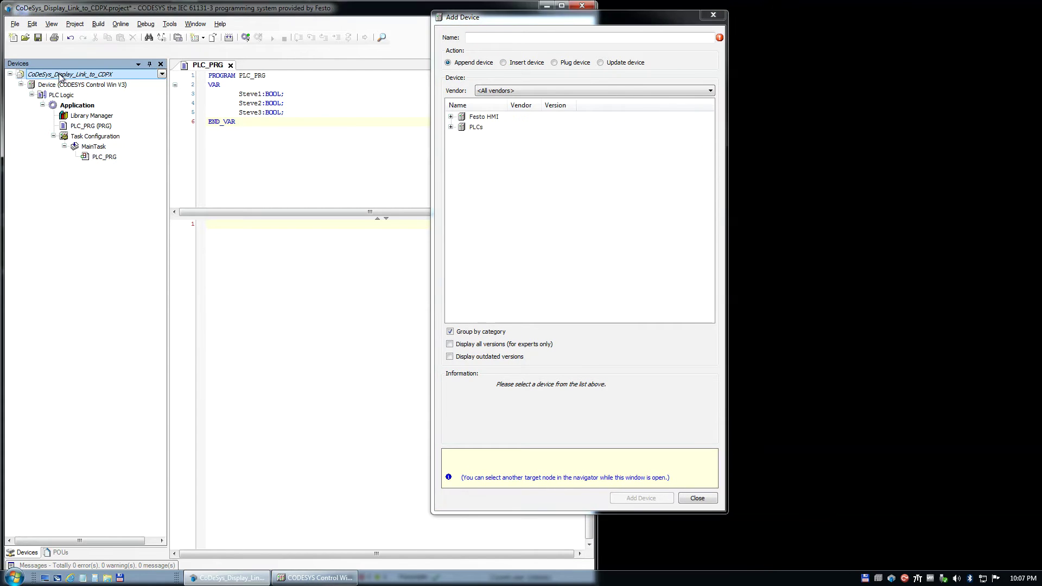
left_click(450, 116)
left_click(451, 138)
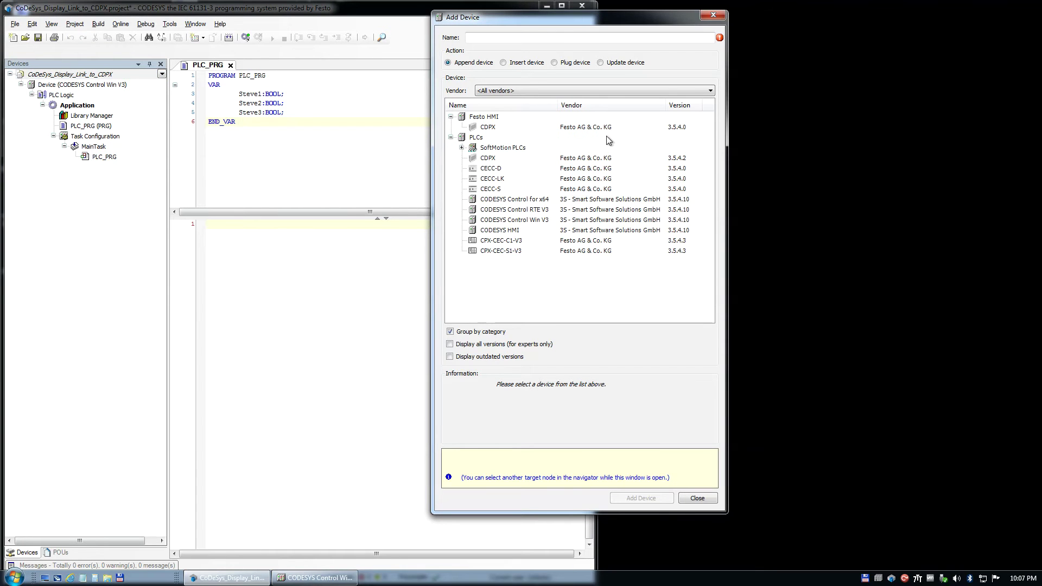
left_click(488, 127)
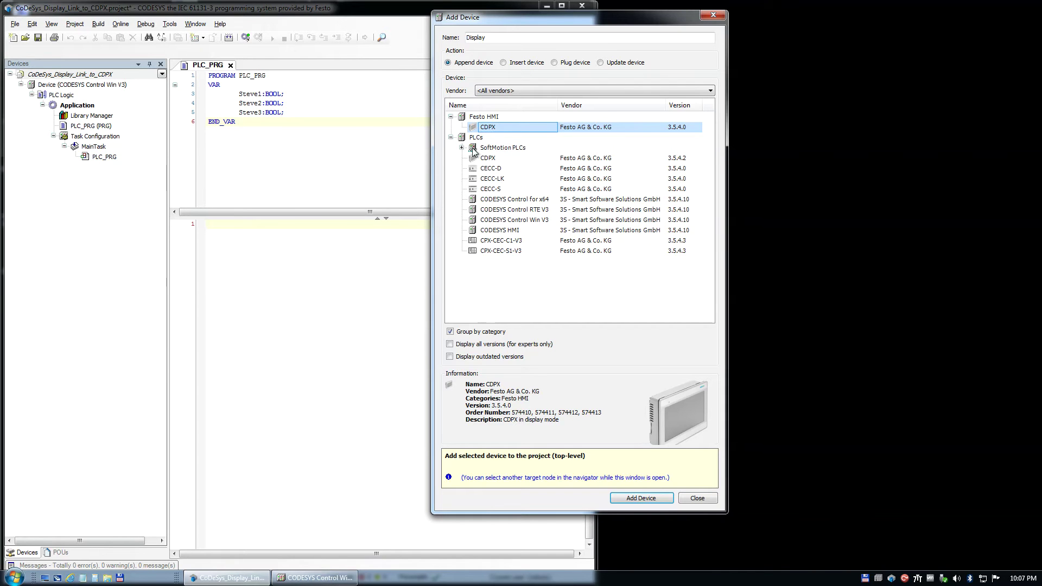
left_click(493, 117)
left_click(498, 128)
left_click_drag(560, 422, 501, 418)
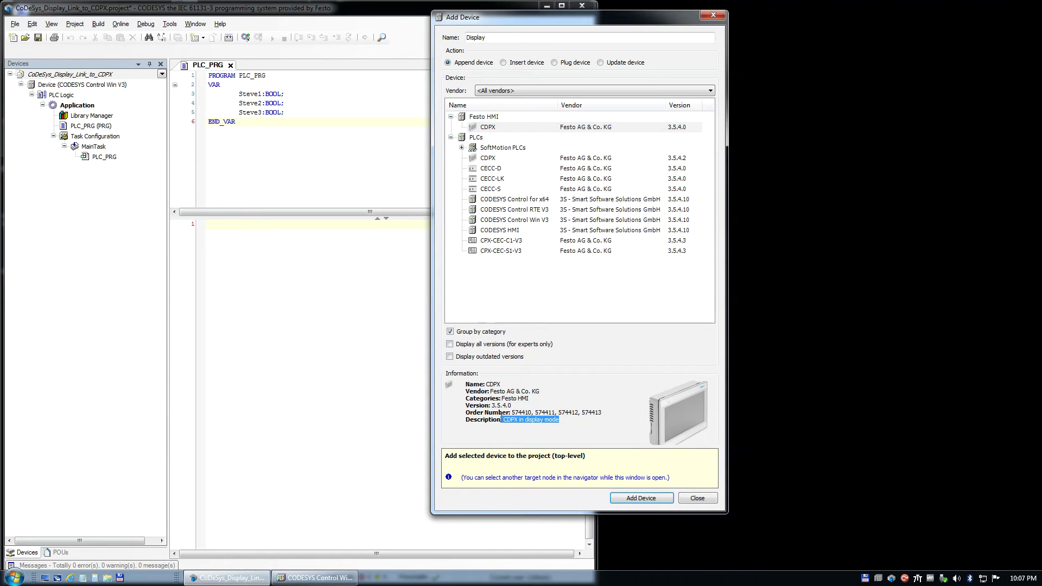
key("ctrl+c")
left_click(636, 501)
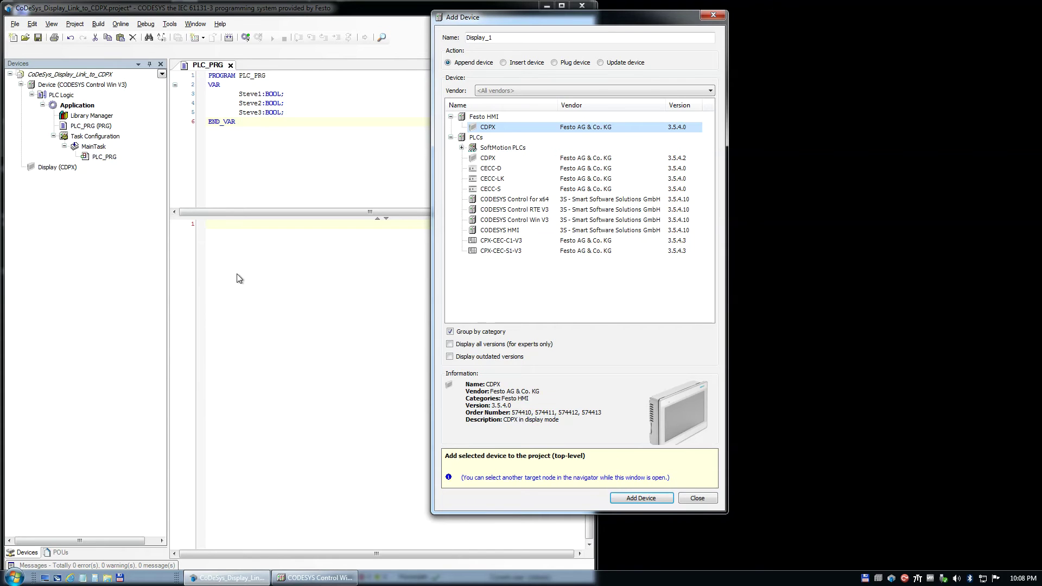
left_click(691, 500)
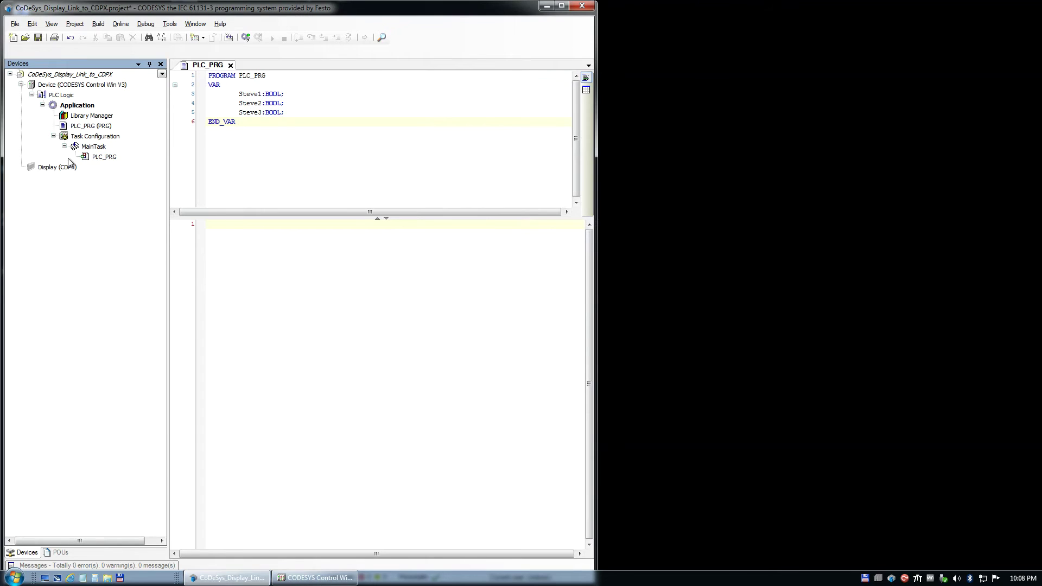
Step: Open the Display (CDPX) HMI configuration maximized and set the HMI project name to CDPX_13
double_click(56, 168)
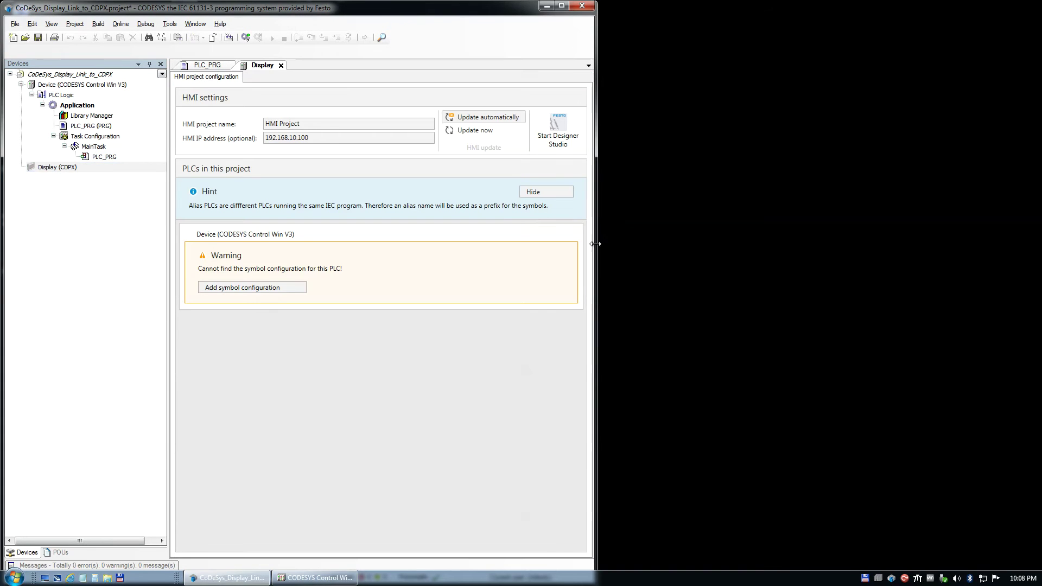
left_click(562, 5)
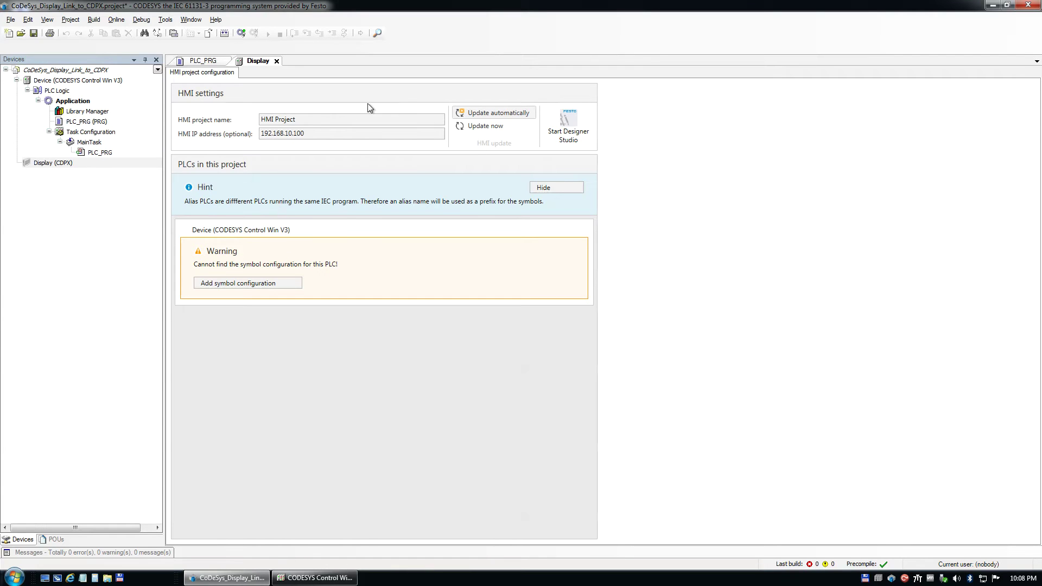
triple_click(307, 119)
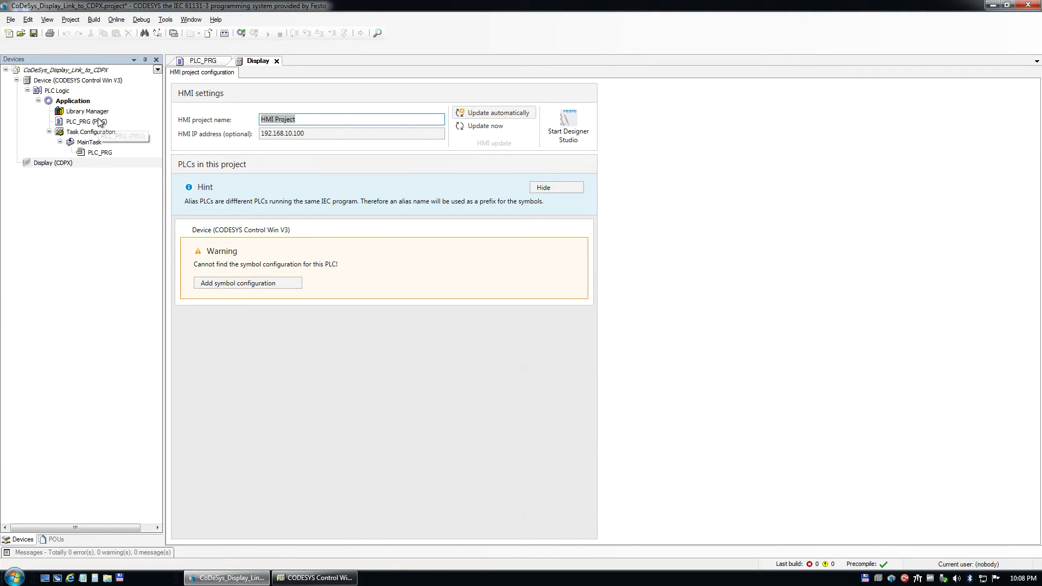
type("CDPX_13")
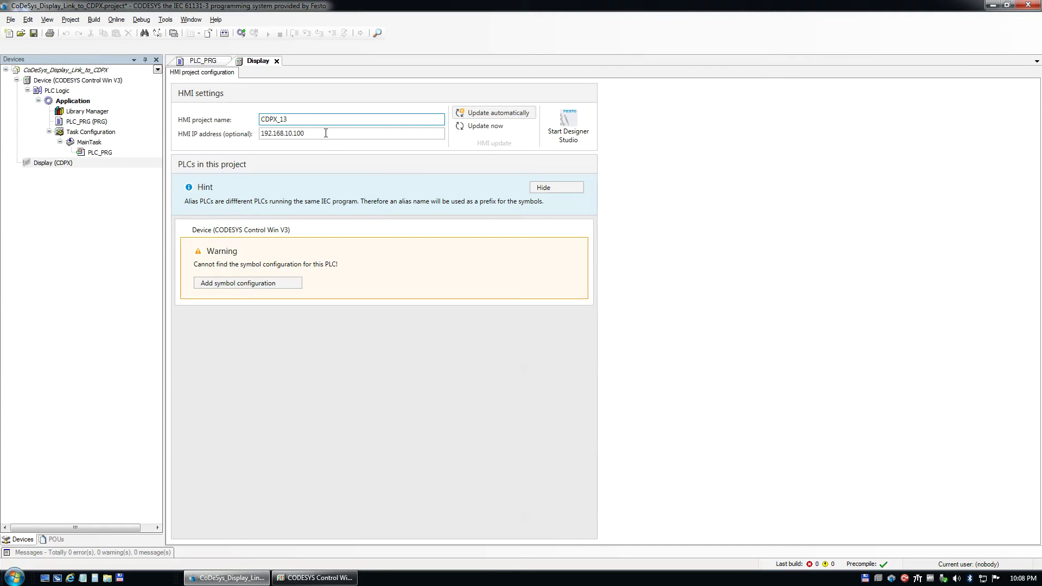
key("Tab")
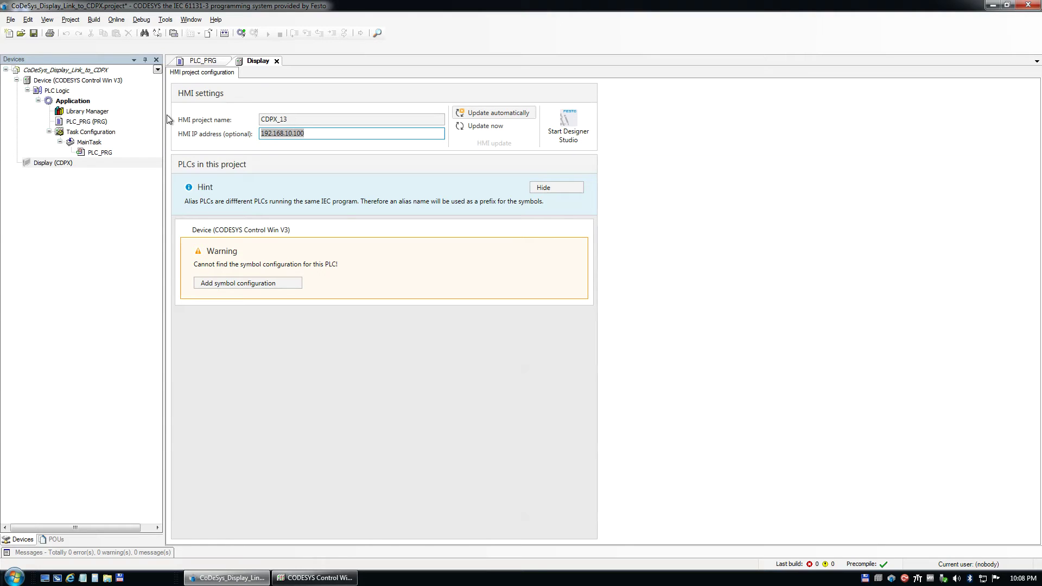
Step: Add a symbol configuration with PLC alias PLC_DeviceName at IP address 127.0.0.1
left_click(255, 283)
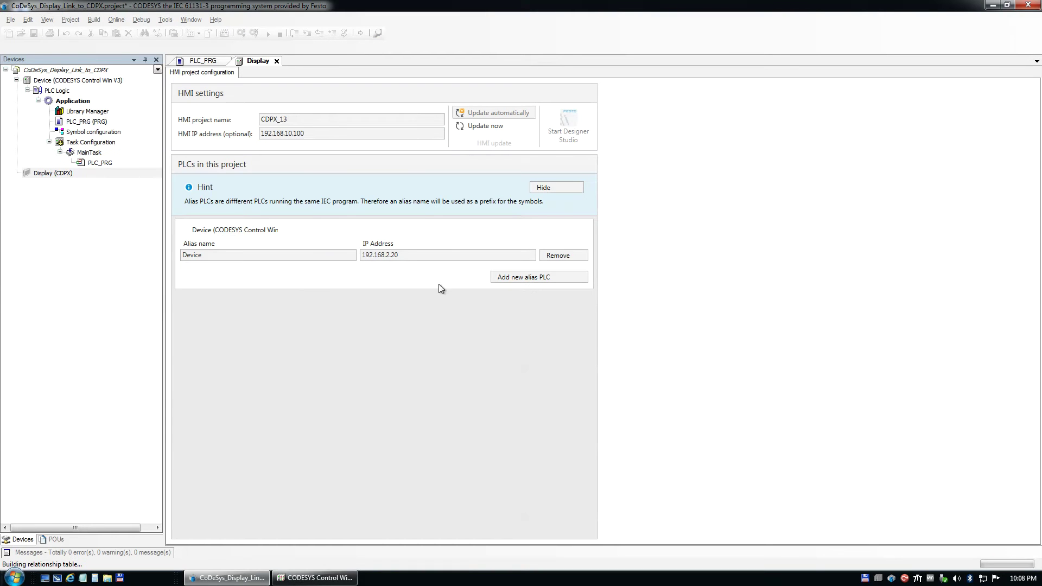
left_click(240, 257)
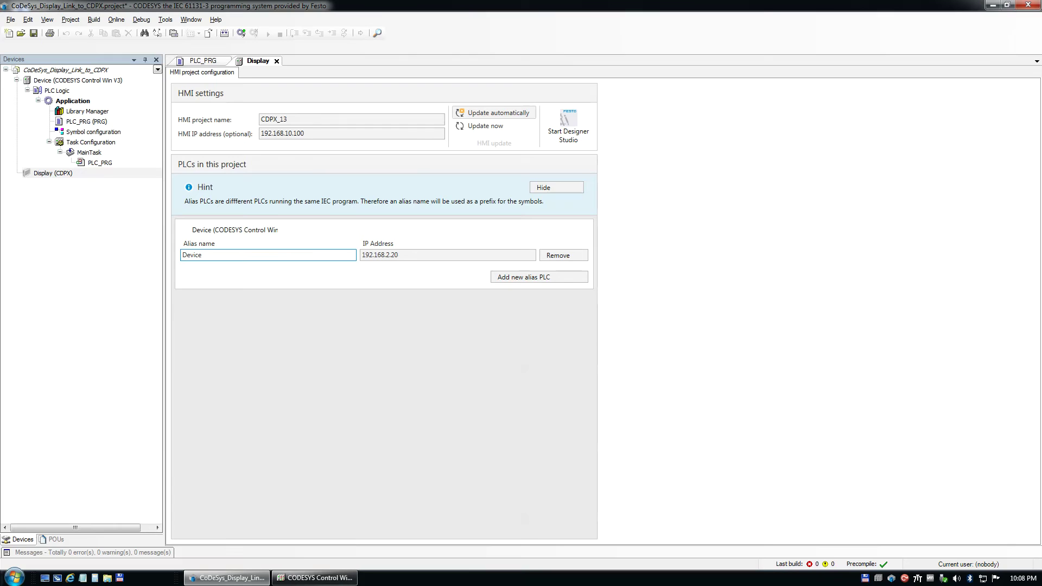
type("C_DeviceName")
key("Tab")
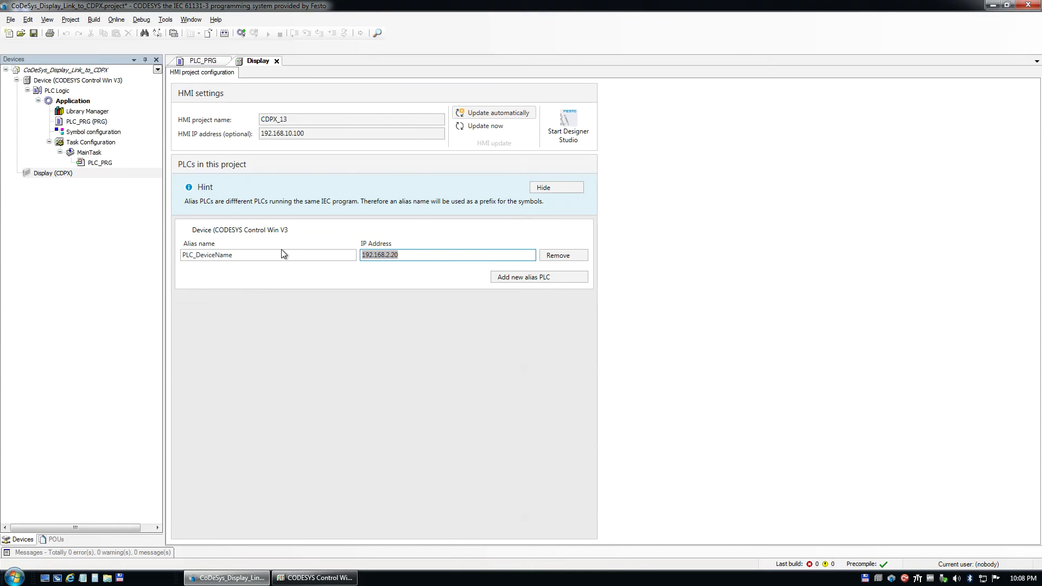
type("127.0.0.01")
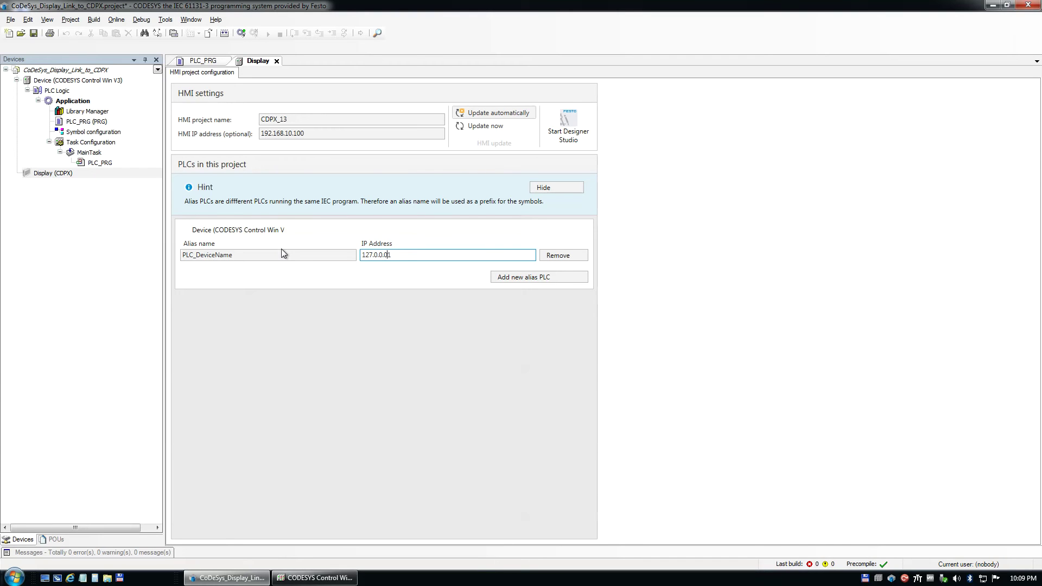
key("BackSpace")
key("BackSpace")
type("1")
left_click(540, 187)
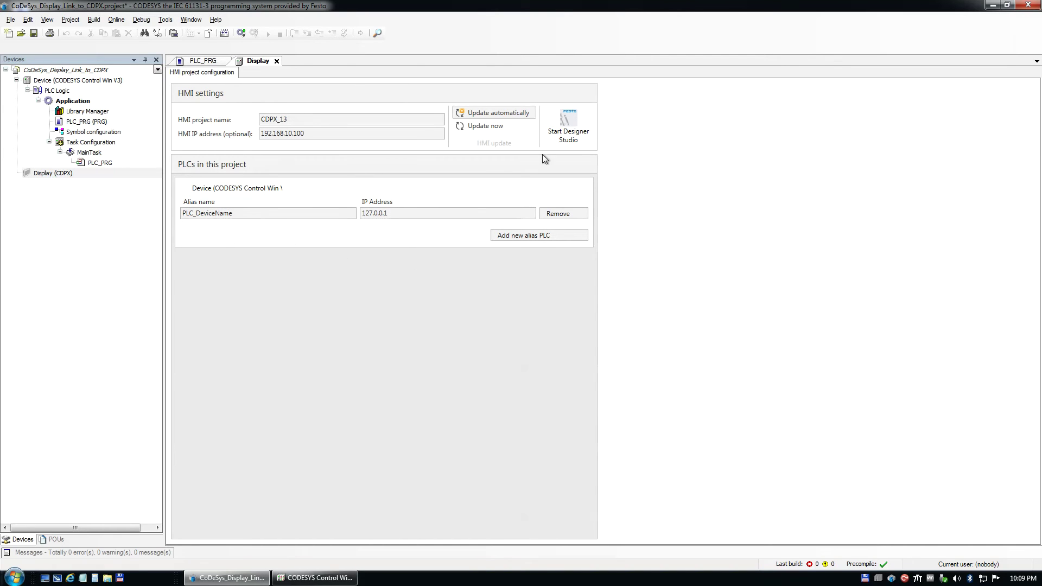
left_click_drag(288, 120, 241, 122)
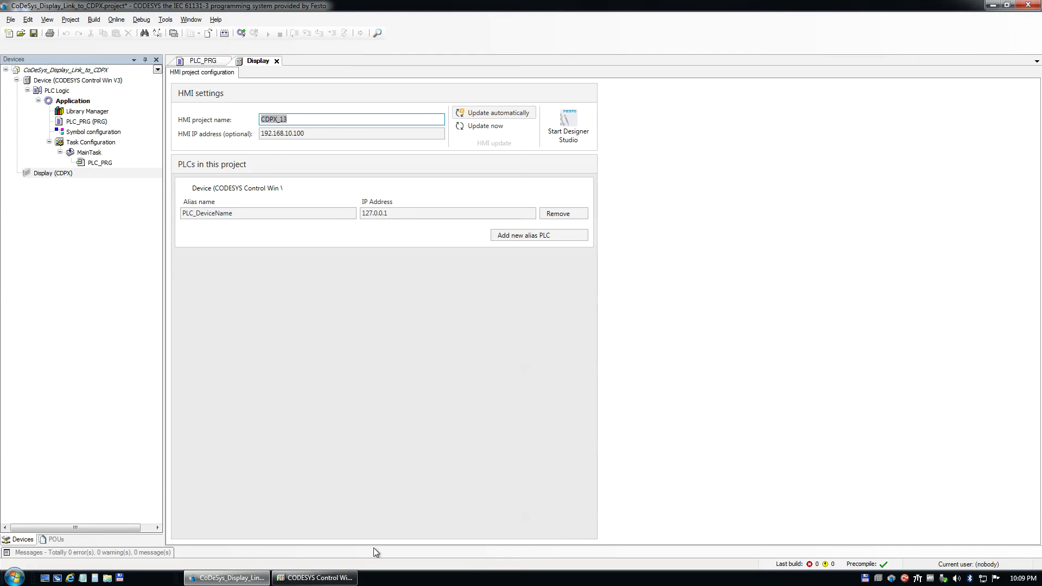
left_click(1007, 5)
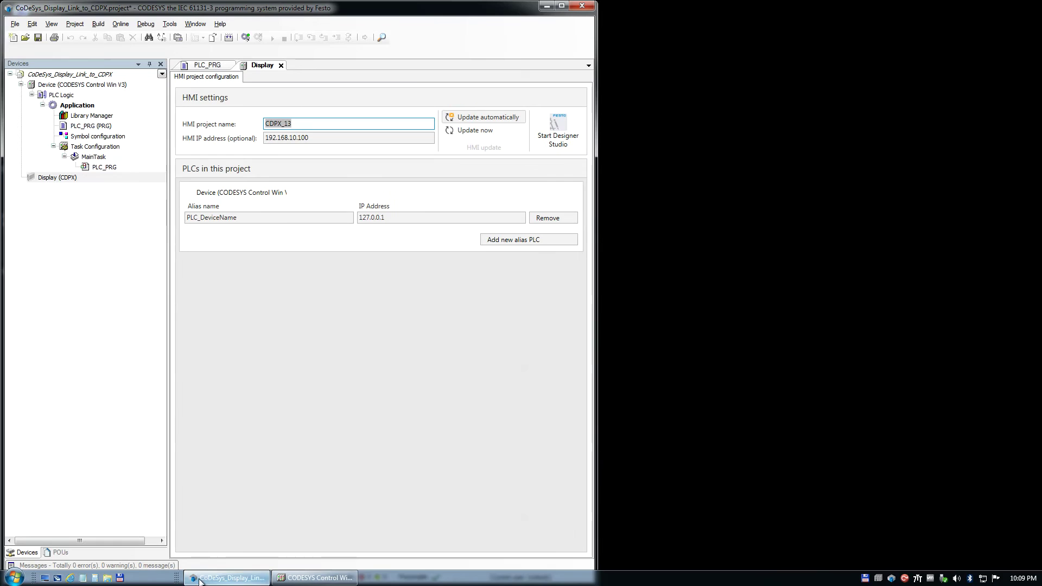
Step: Place Total Commander beside CODESYS and open the CoDeSys V3 Projects folder
left_click(865, 578)
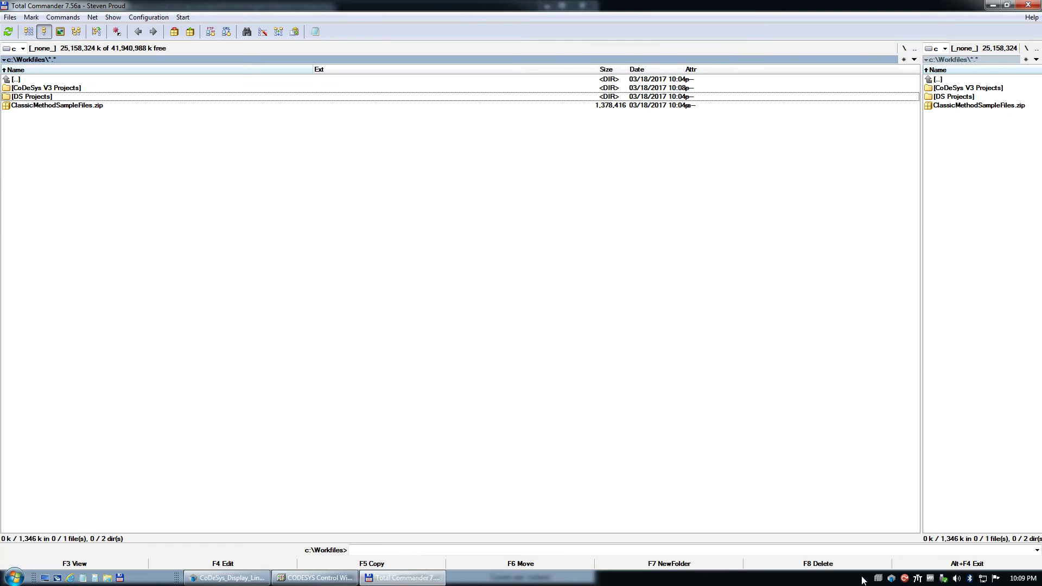
left_click(1007, 5)
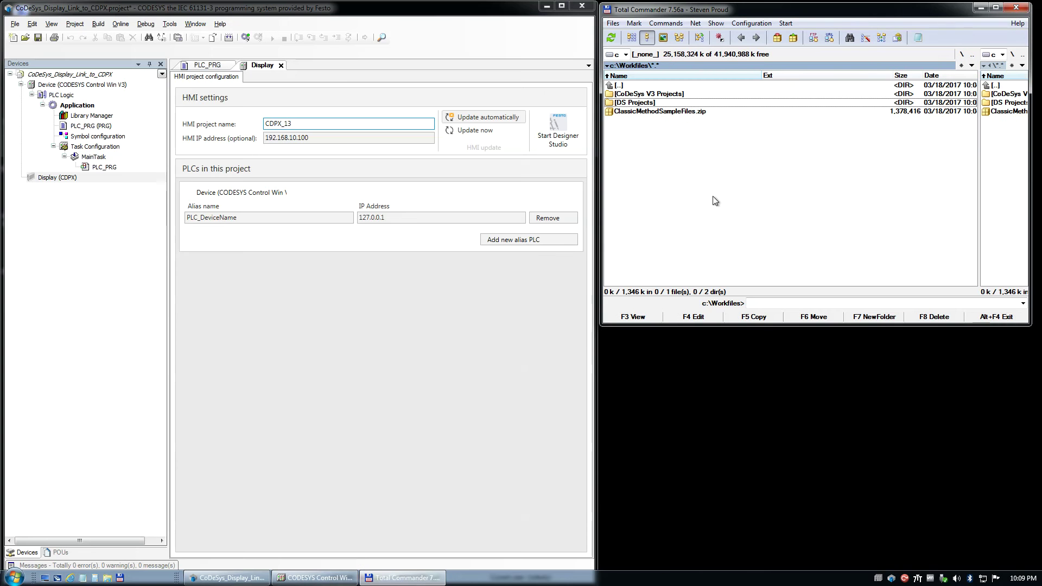
double_click(653, 102)
double_click(654, 87)
double_click(660, 96)
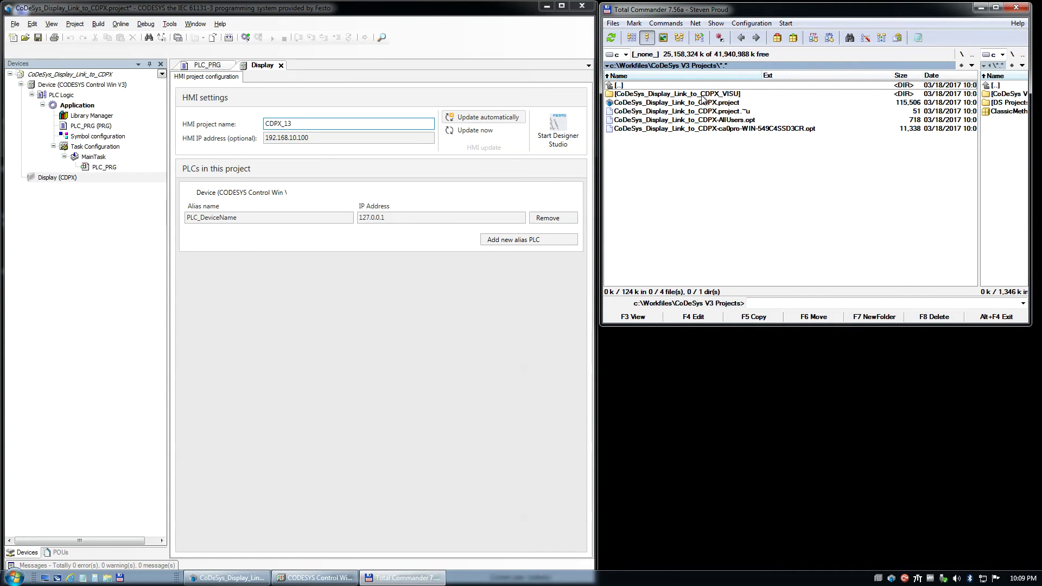
left_click(728, 105)
Step: Open the CoDeSys_Display_Link_to_CDPX_VISU folder showing its three XML files
left_click(683, 96)
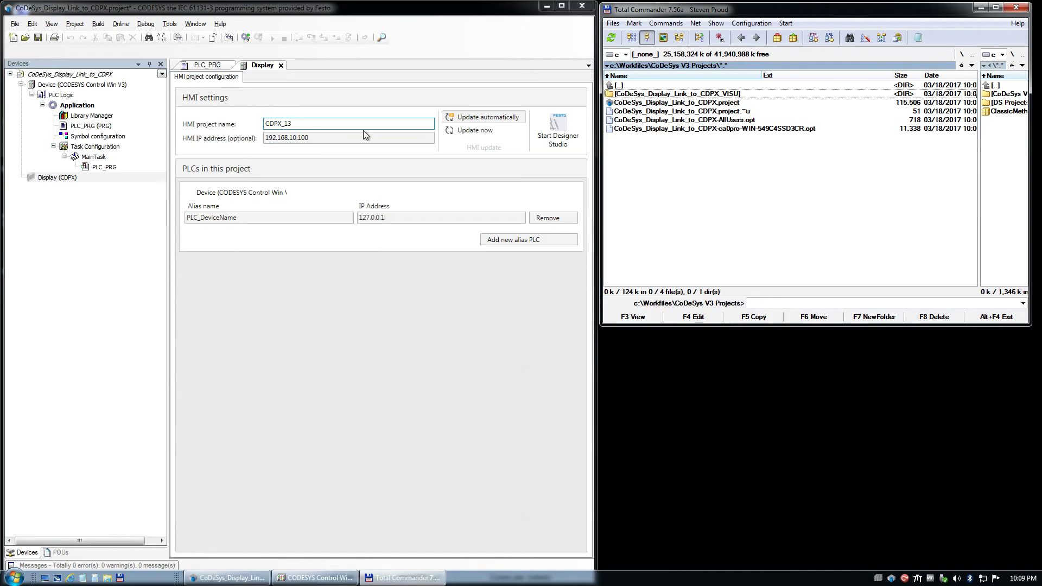
left_click(60, 179)
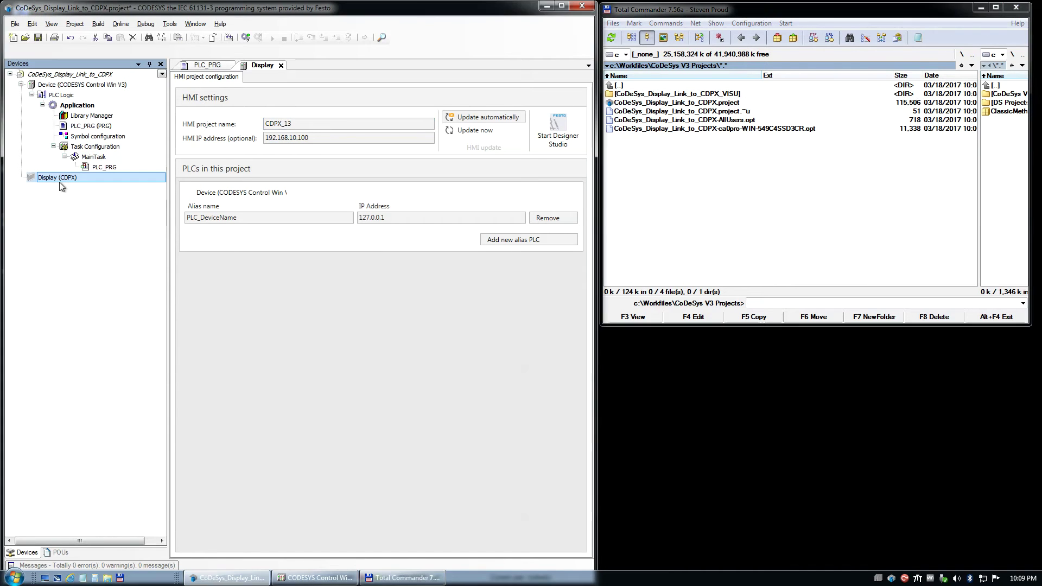
left_click(669, 94)
left_click(675, 98, "ctrl")
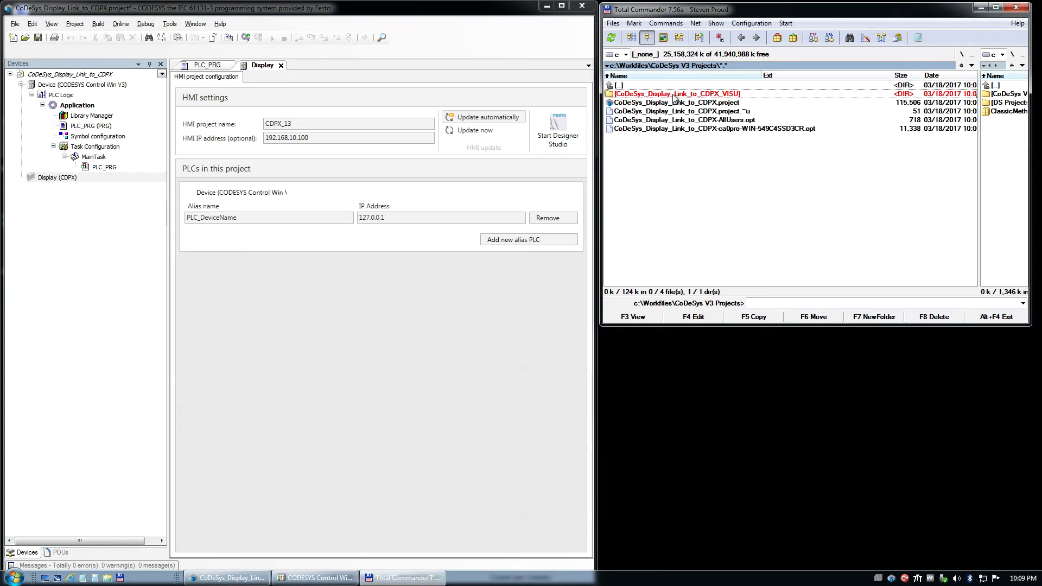
double_click(680, 99)
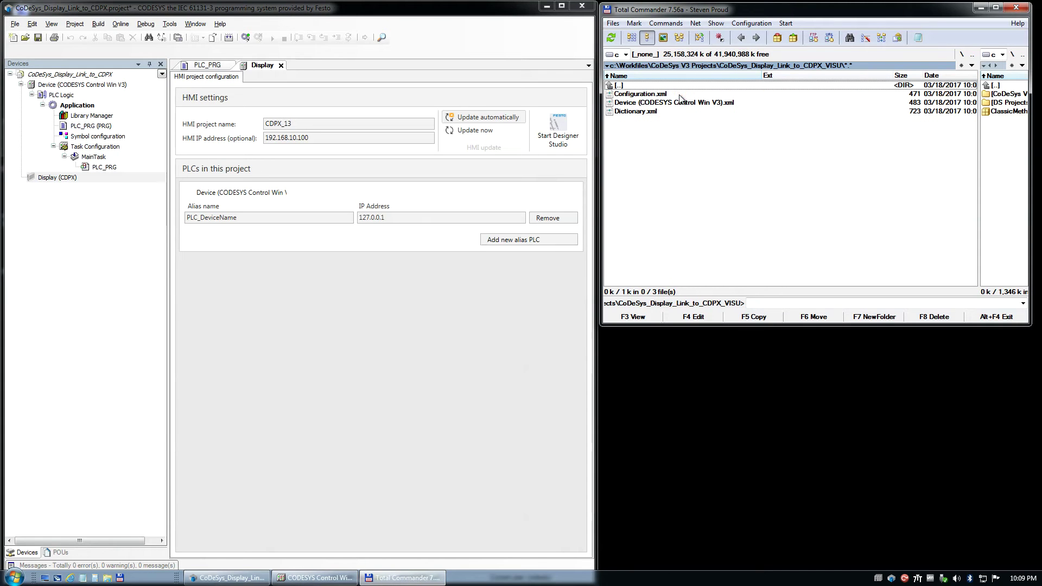
double_click(641, 87)
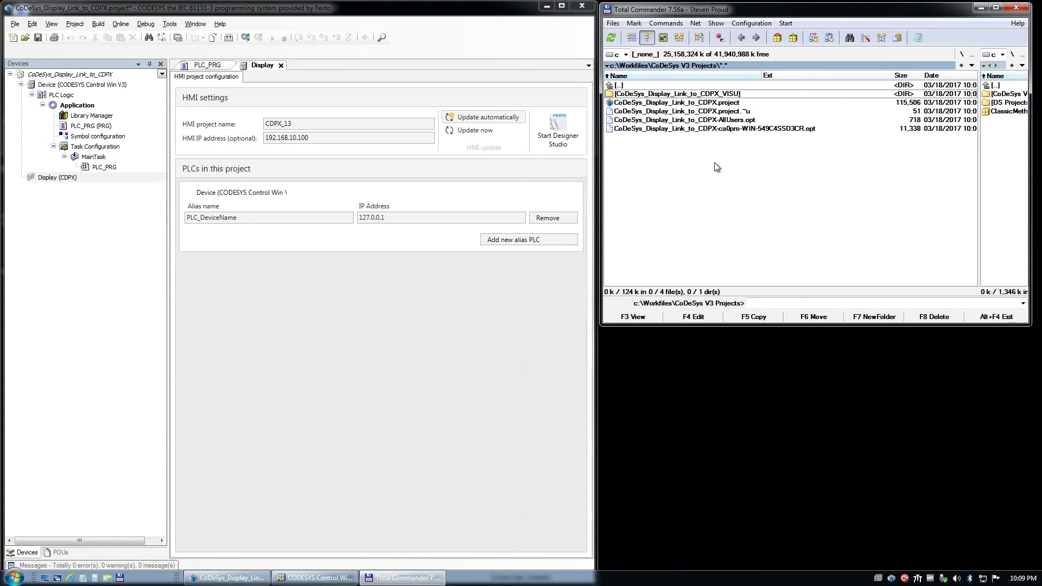
double_click(717, 95)
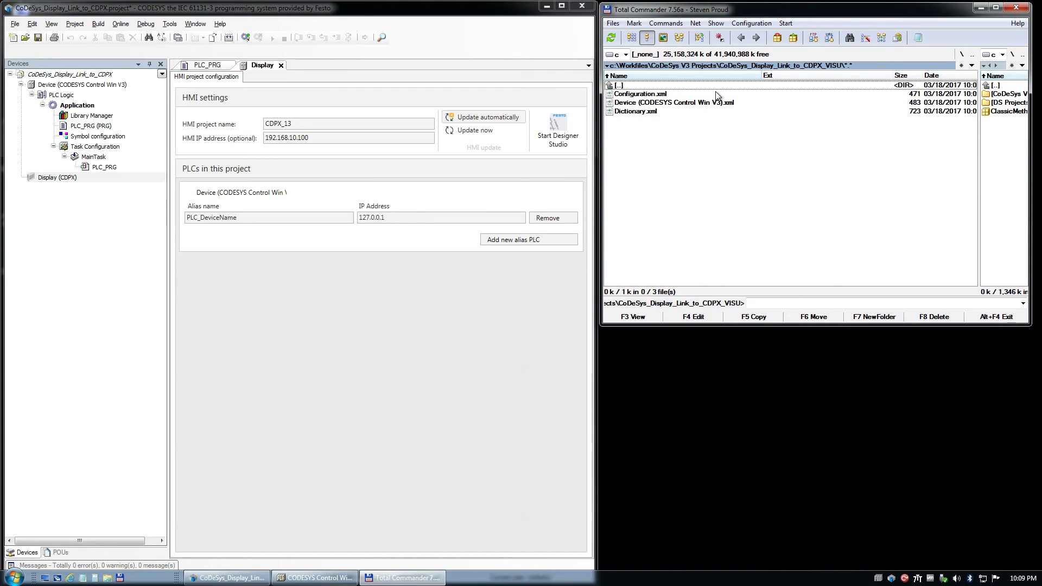
Step: Switch between the desktop shortcuts and CODESYS, ending on the Display's HMI settings
left_click(562, 137)
left_click(547, 6)
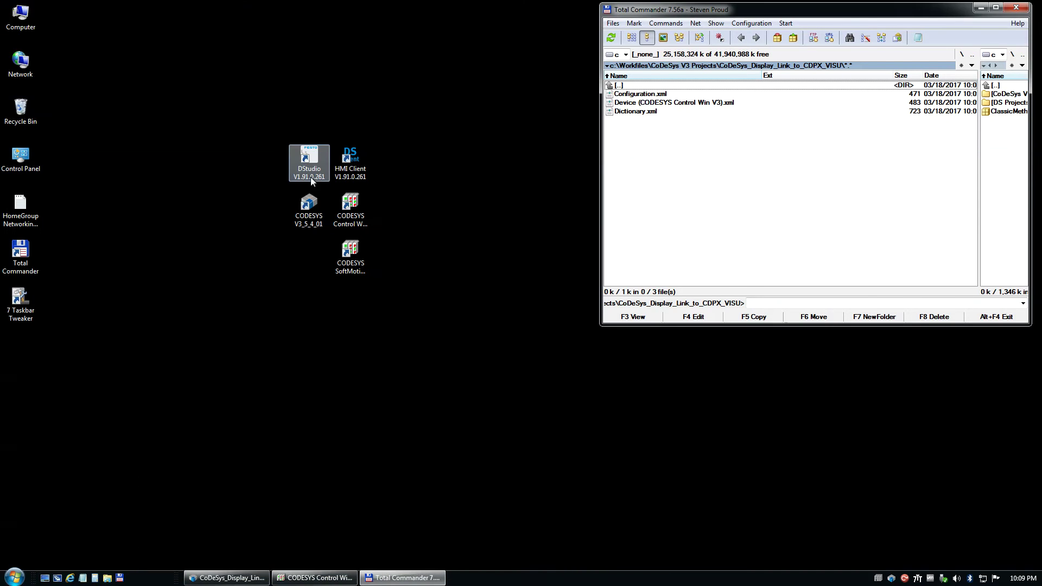
left_click(311, 178)
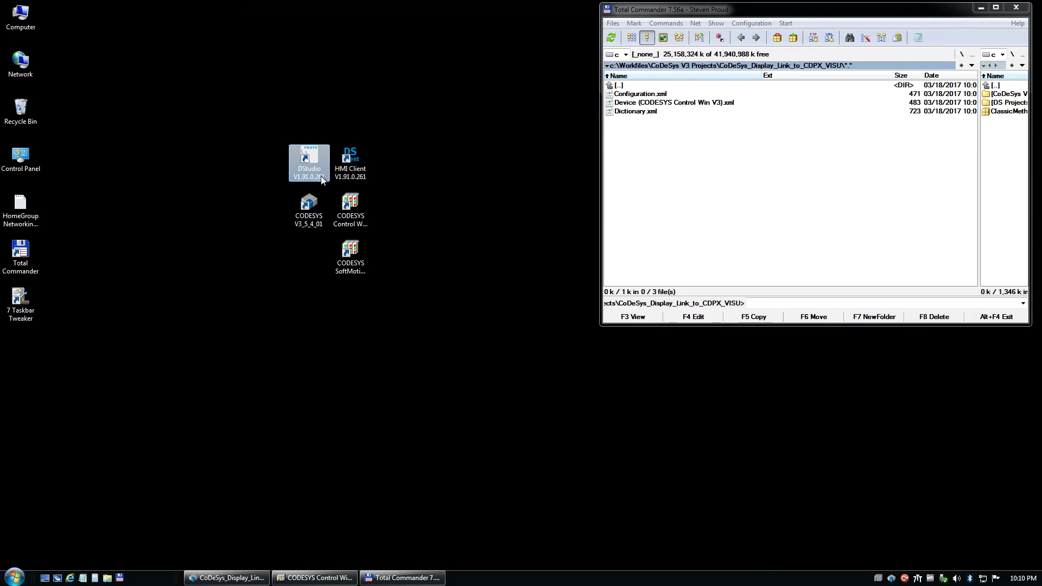
left_click(314, 177)
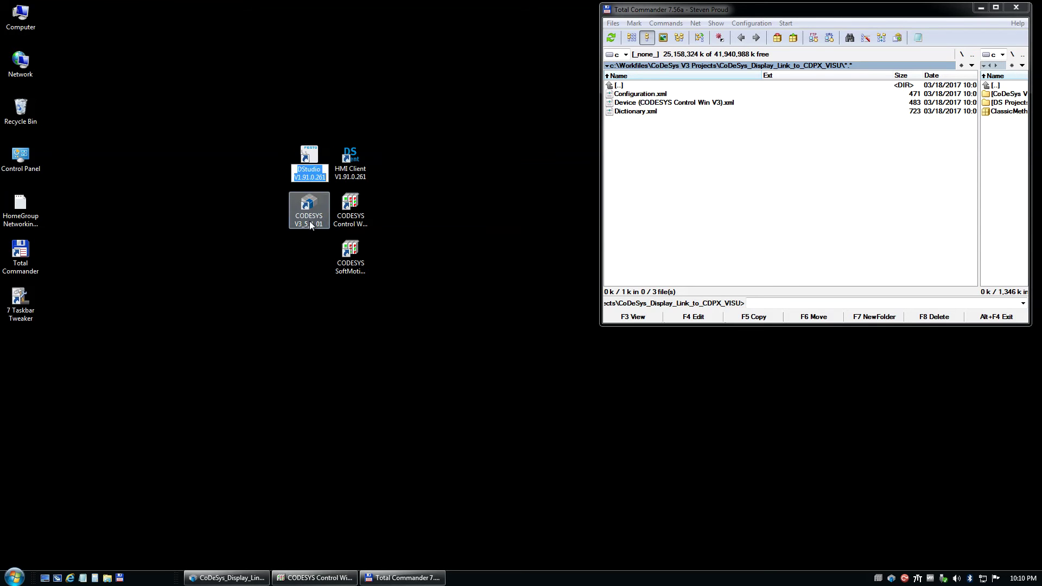
left_click(351, 217)
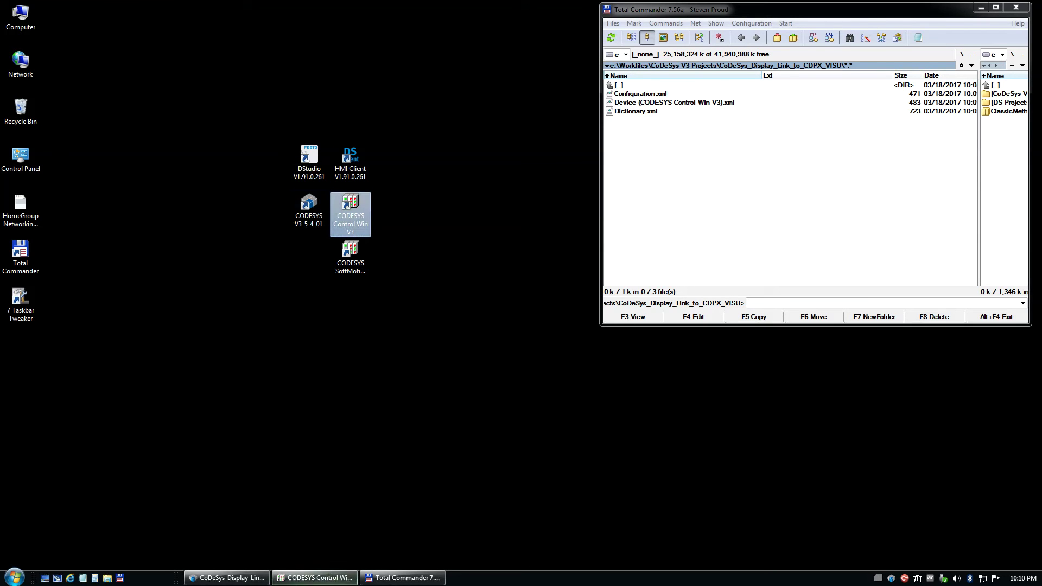
left_click(226, 578)
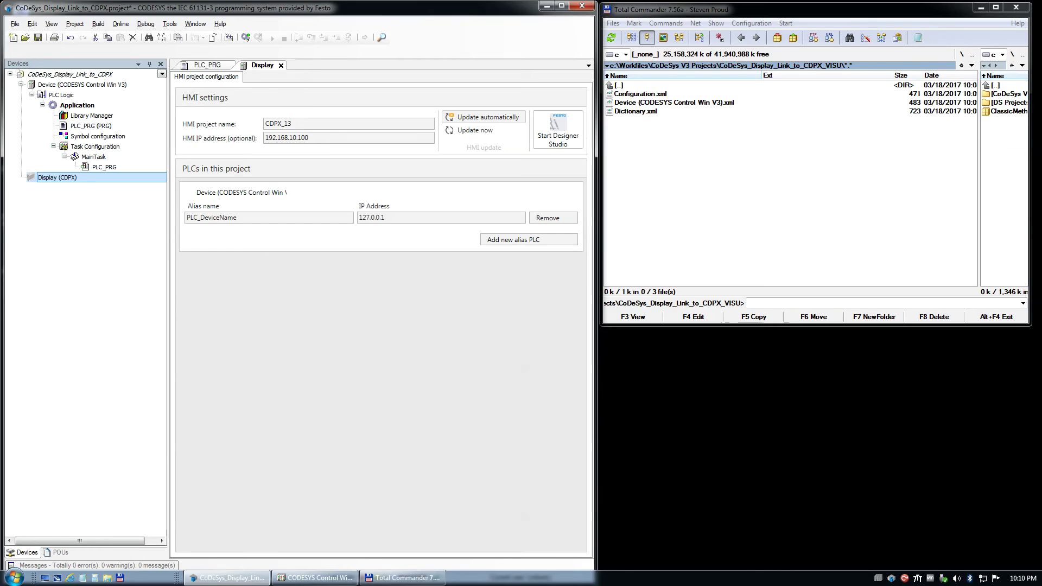
left_click(546, 6)
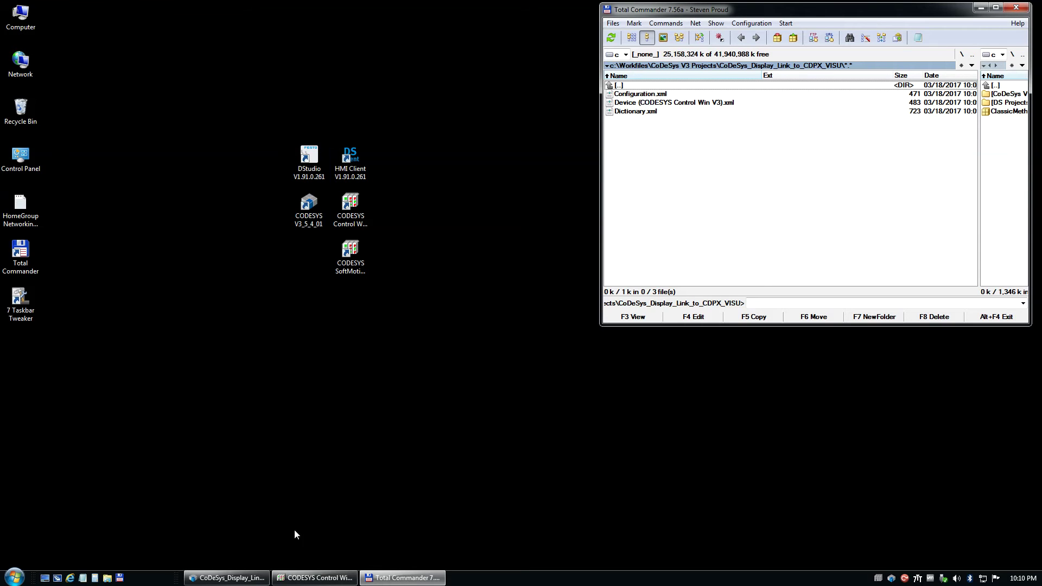
left_click(253, 579)
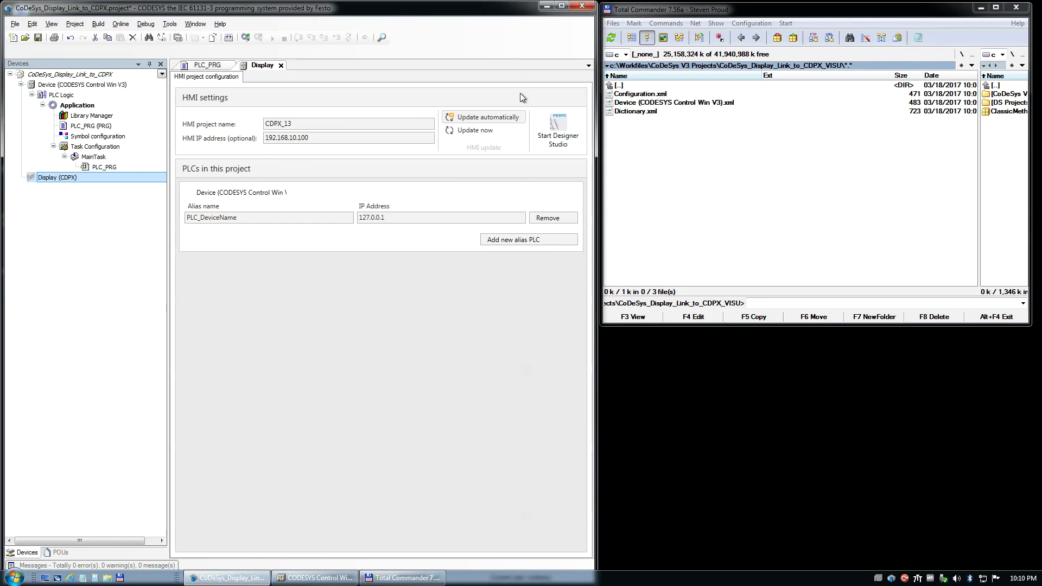
left_click(547, 8)
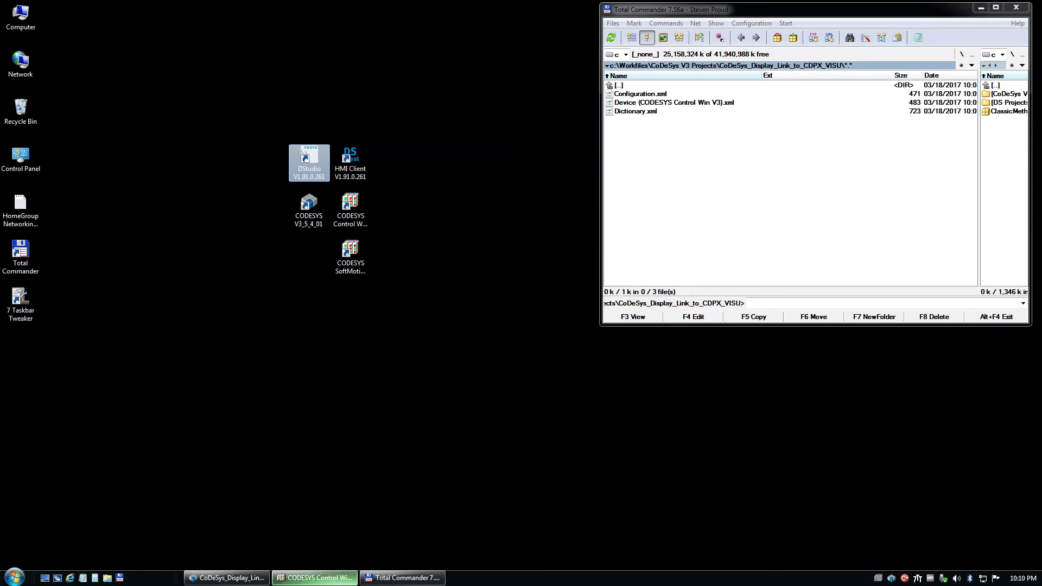
left_click(227, 578)
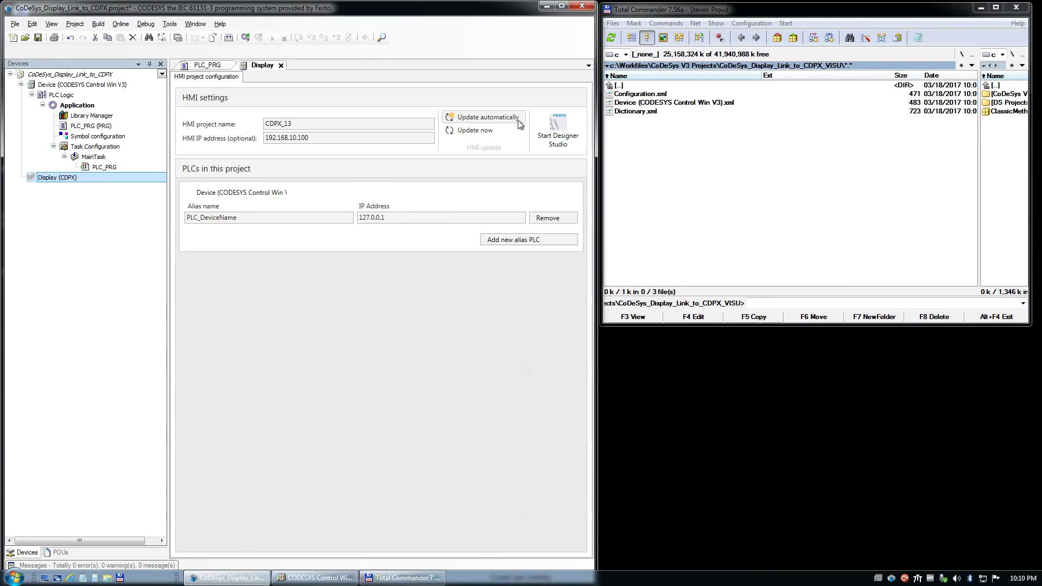
Step: Launch Designer Studio and create CDPX_13 for the CDPX-X-A-W-13 panel at 1280 x 800
left_click(559, 139)
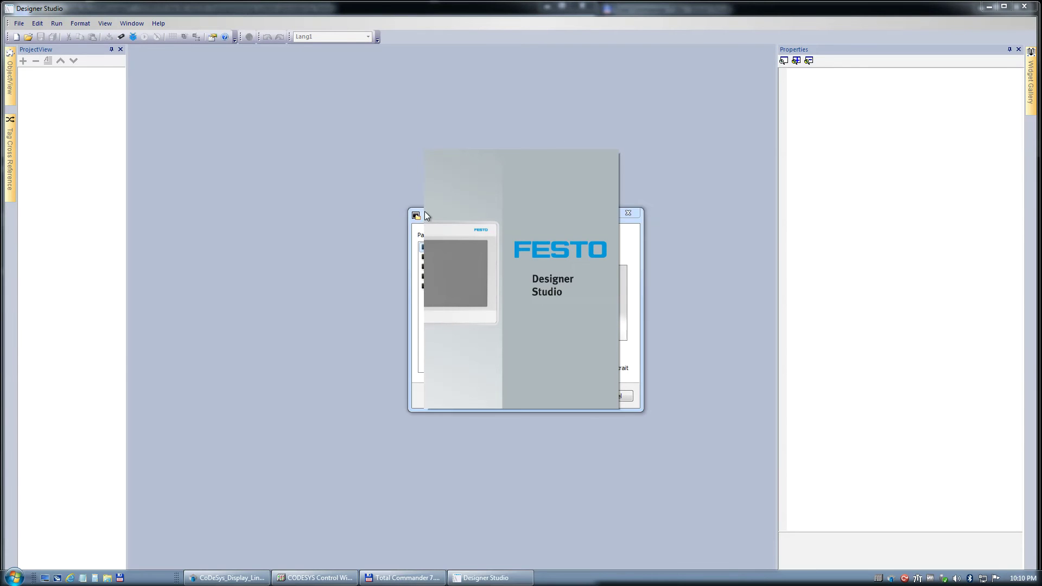
left_click_drag(470, 215, 323, 120)
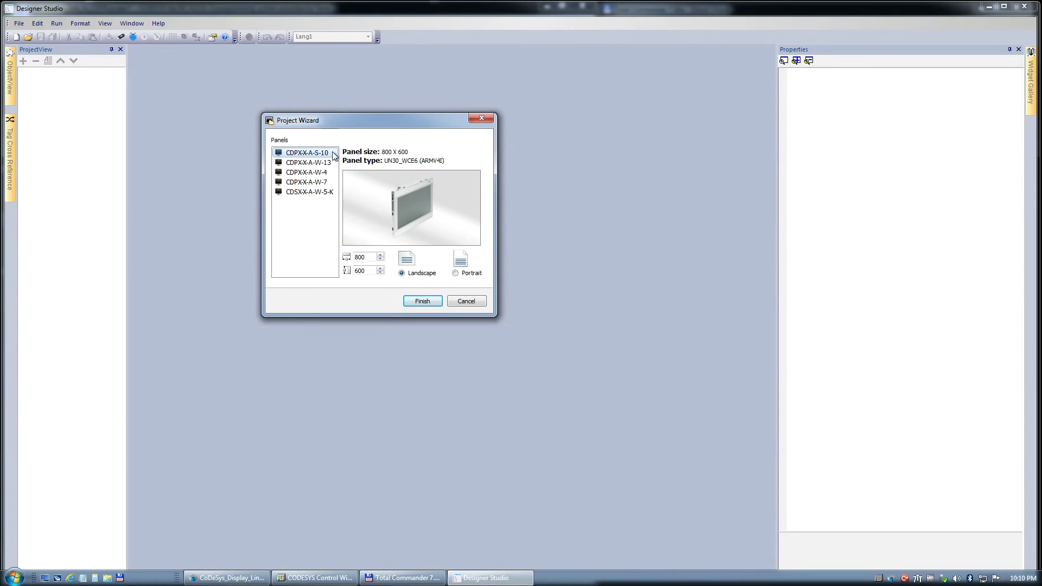
left_click(321, 163)
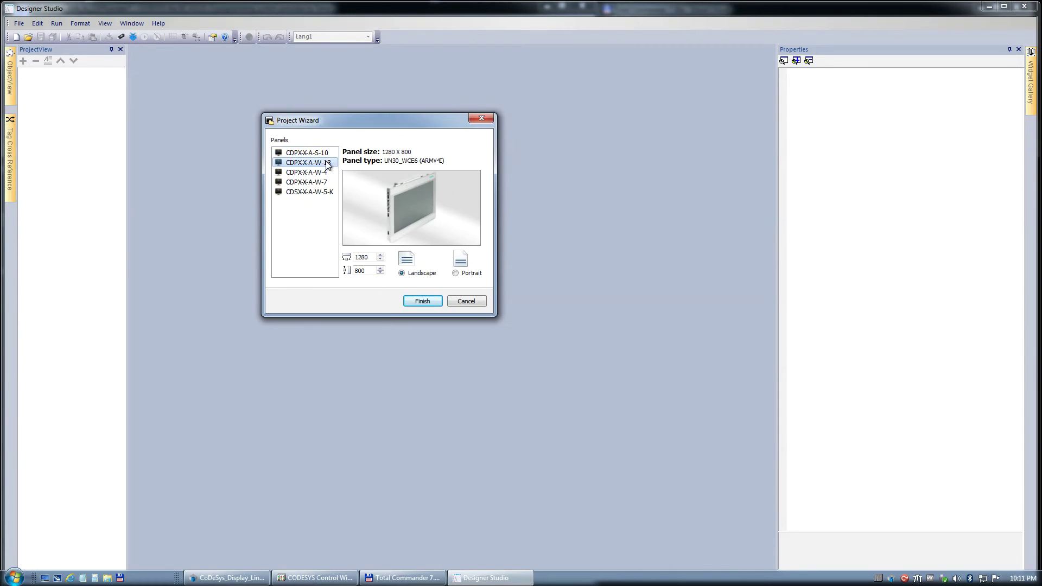
left_click(422, 300)
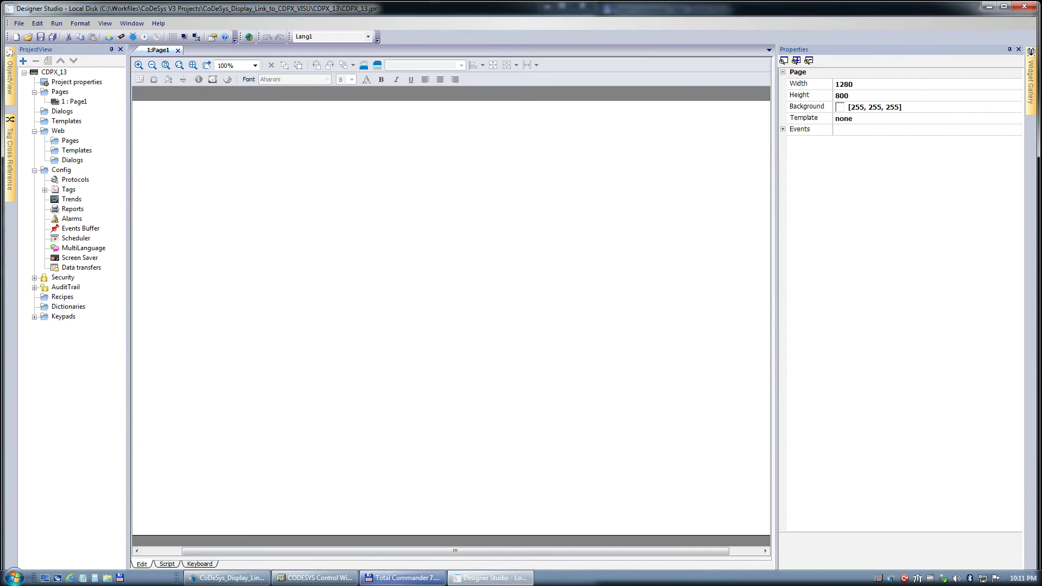
Step: Open the CODESYS V3 ETH protocol (prot1) and the still-empty Tags editor from Config in ProjectView
mouse_move(403, 578)
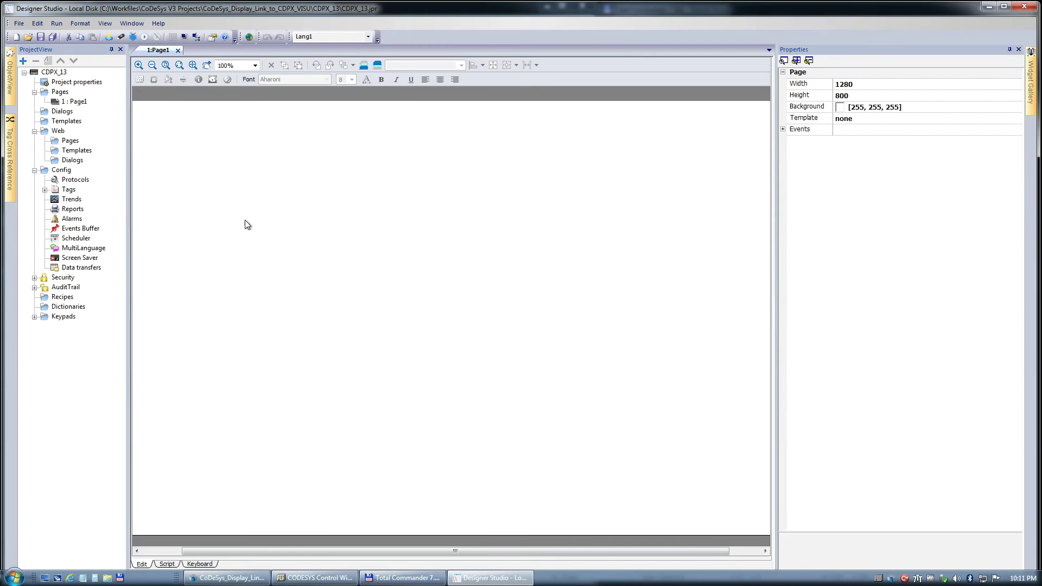
double_click(76, 181)
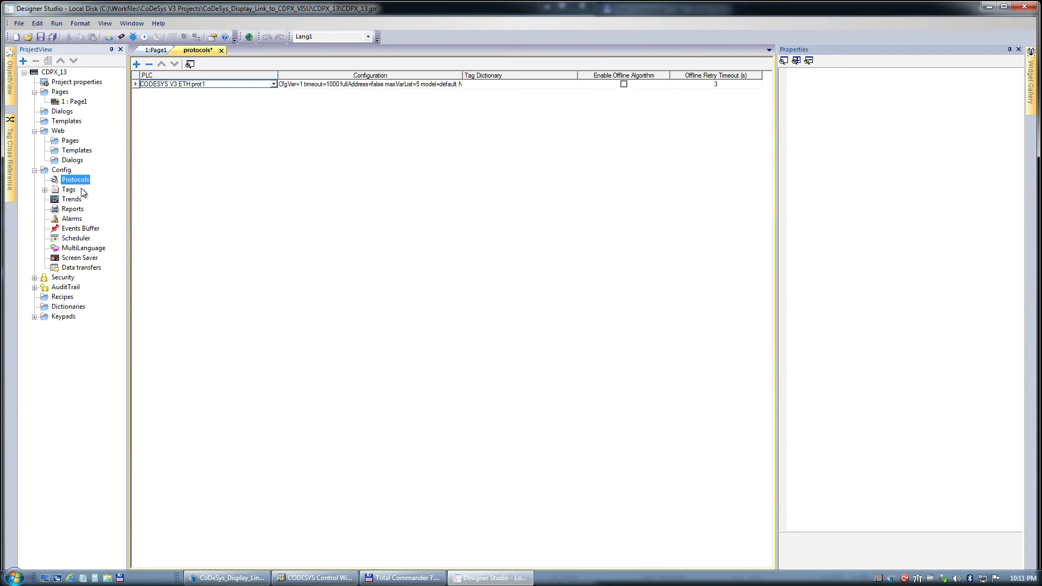
double_click(69, 191)
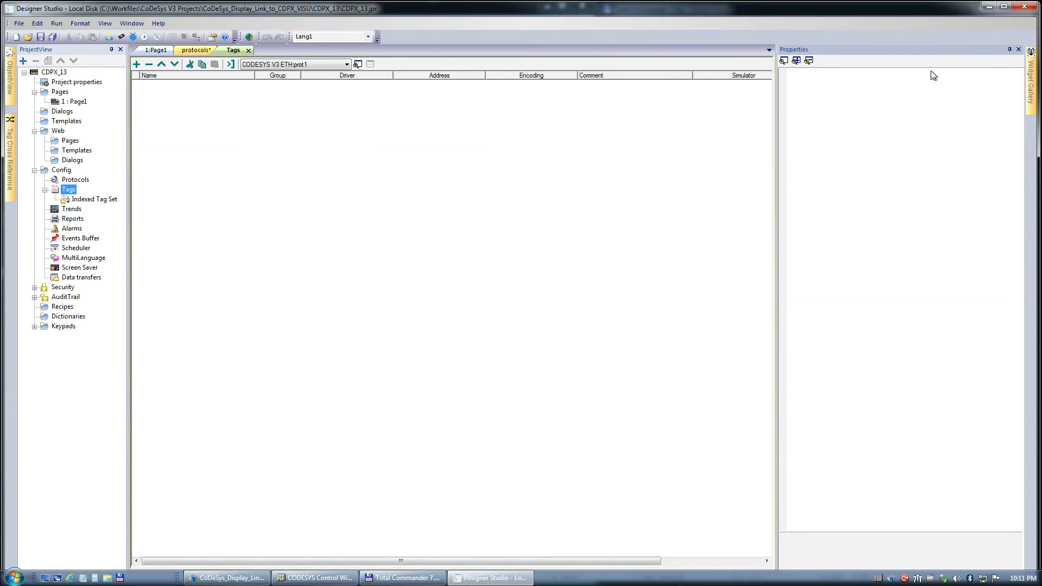
left_click(1005, 6)
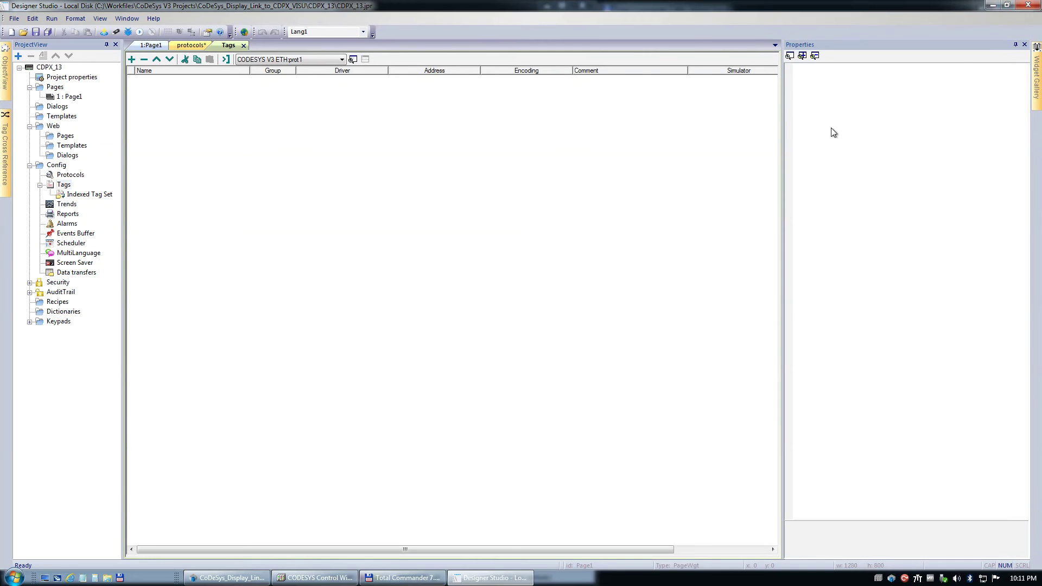
left_click(1007, 5)
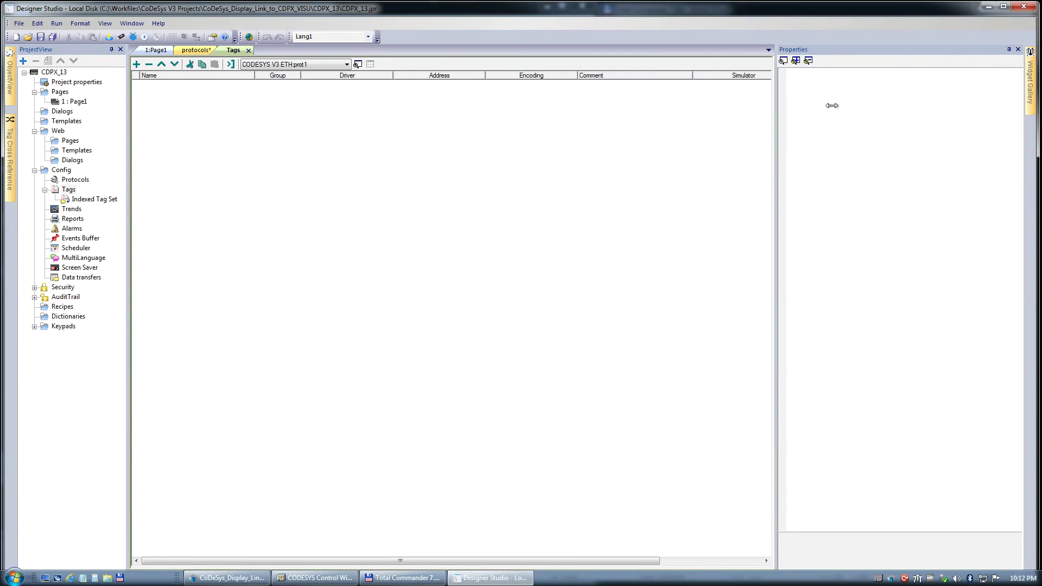
Step: Narrow Designer Studio to half width and browse Total Commander into CoDeSys_Display_Link_to_CDPX_VISU\CDPX_13
left_click_drag(1036, 111, 598, 112)
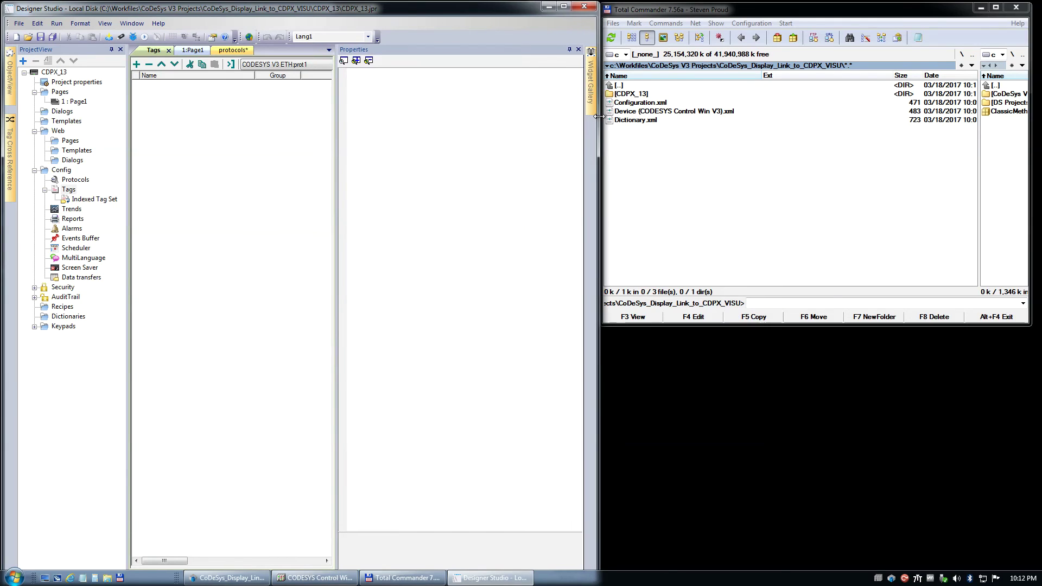
left_click(673, 149)
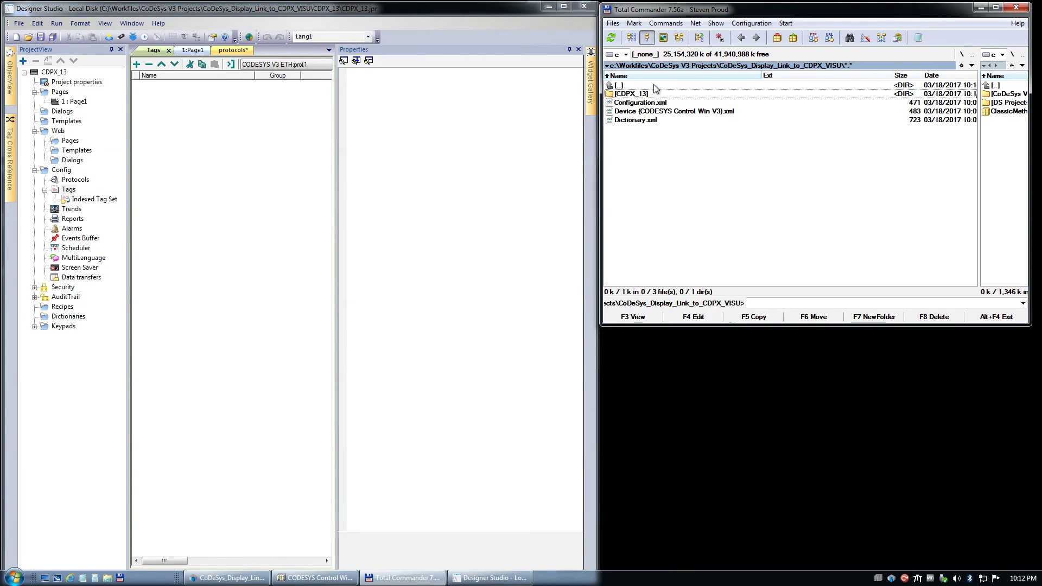
double_click(663, 86)
left_click(702, 104)
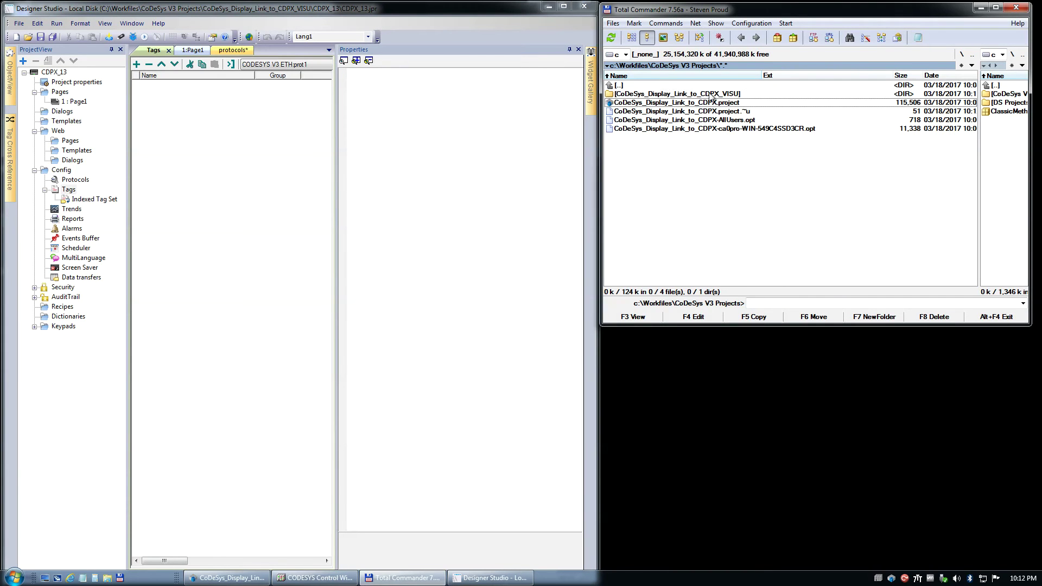
left_click(710, 95, "shift")
left_click(721, 102, "ctrl")
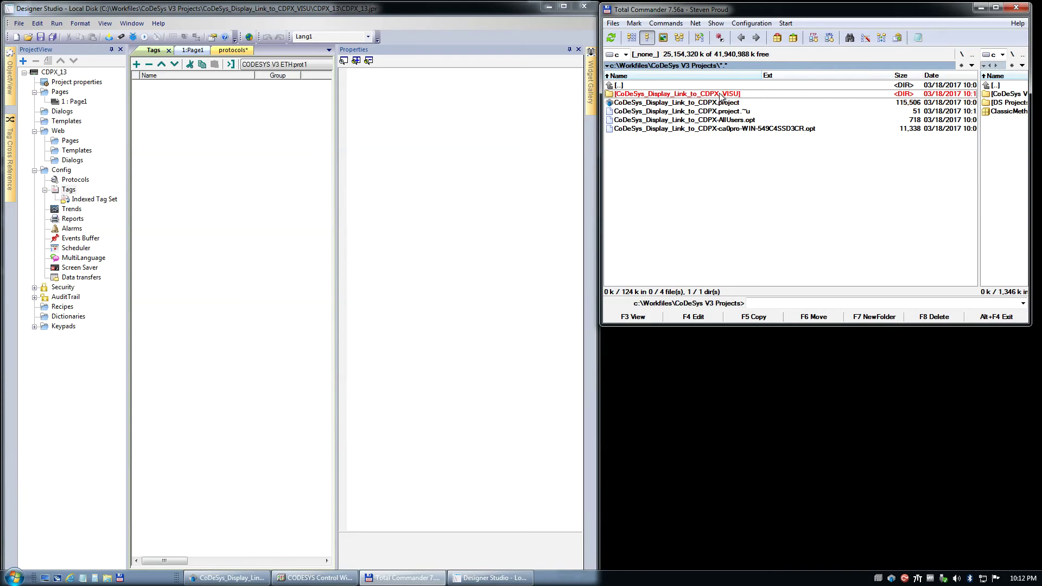
double_click(724, 96)
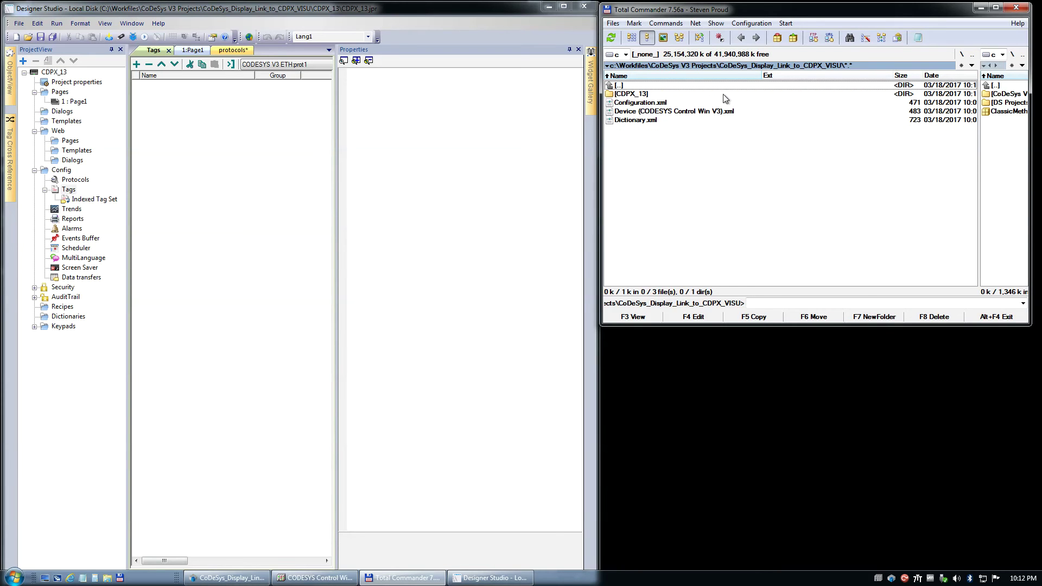
double_click(638, 94)
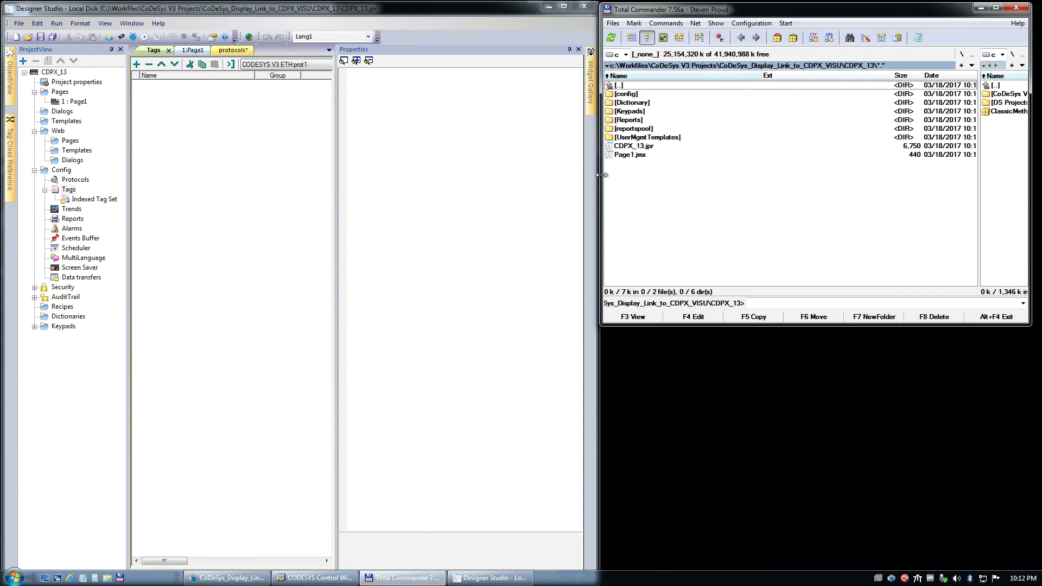
Step: Return to CODESYS and select the HMI project name CDPX_13 in the Display settings
left_click(59, 73)
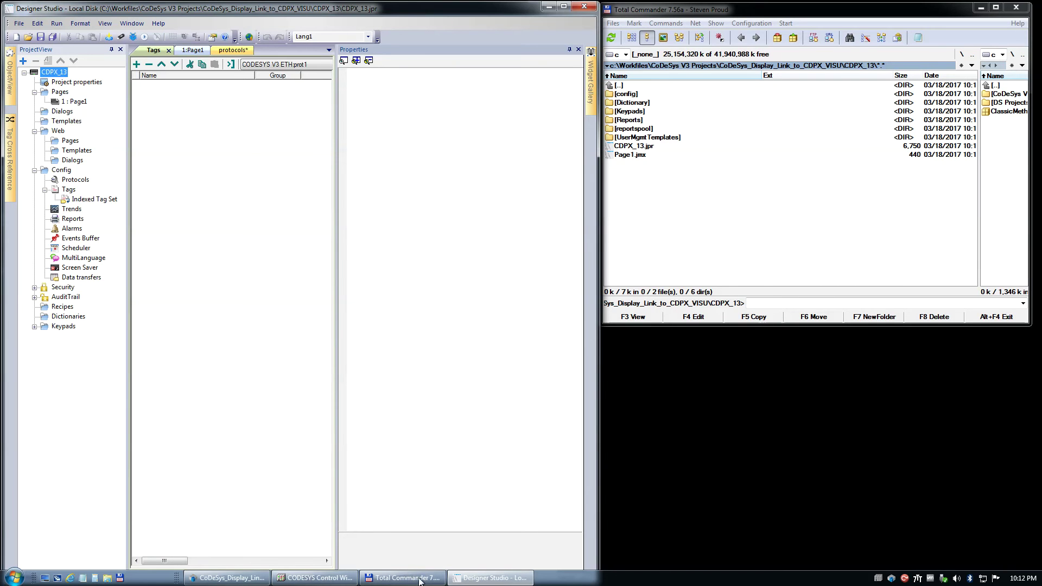
left_click(227, 578)
double_click(279, 123)
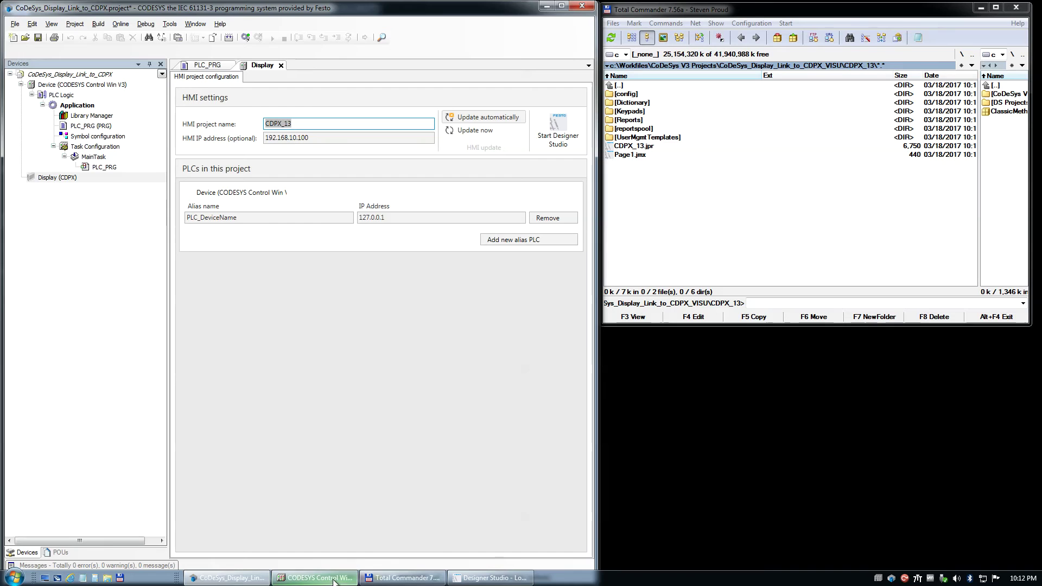
Step: Open the Symbol configuration in CODESYS and build the application to list its variables
left_click(466, 579)
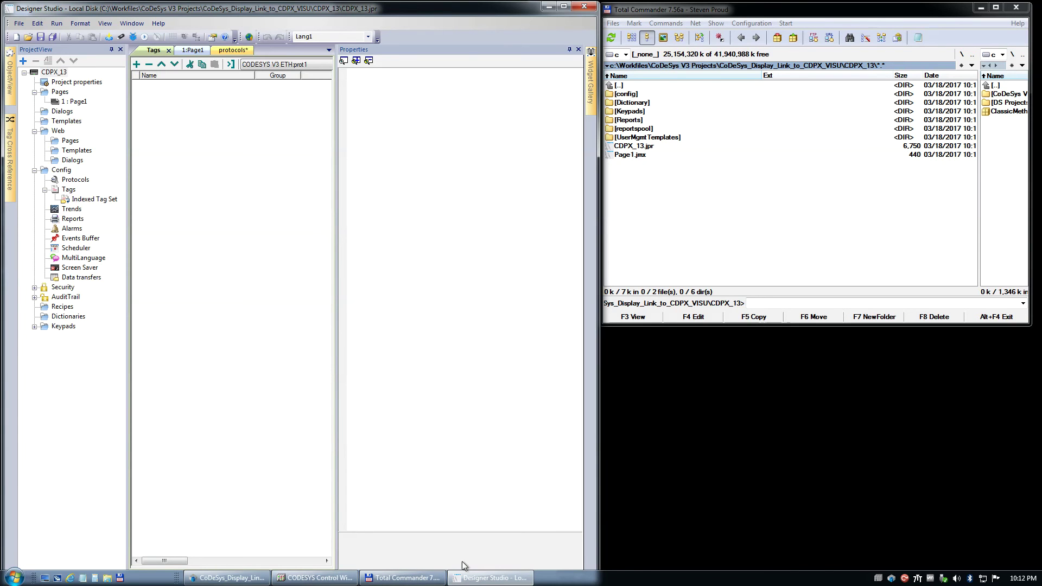
left_click(228, 578)
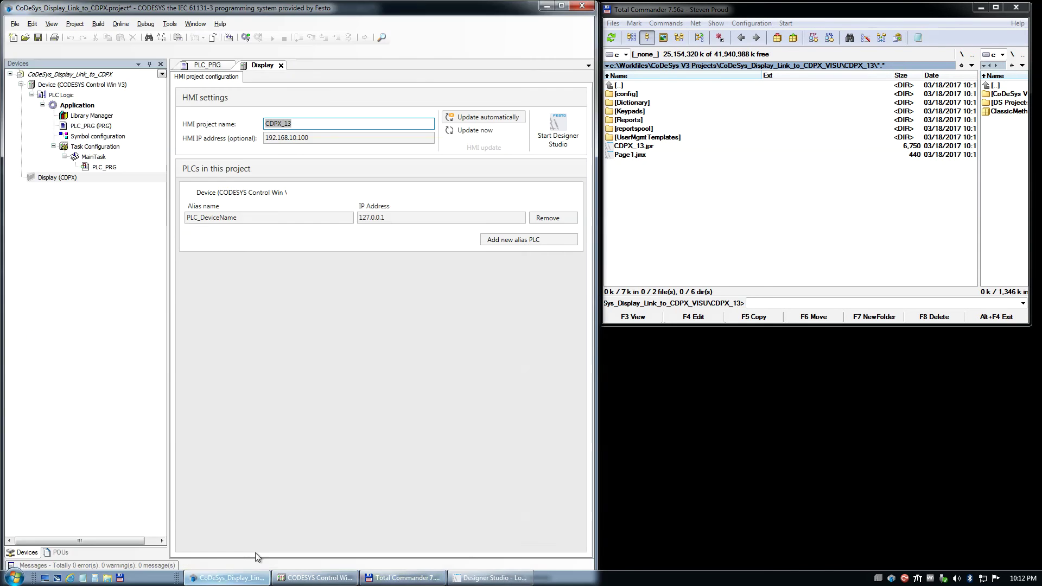
double_click(96, 136)
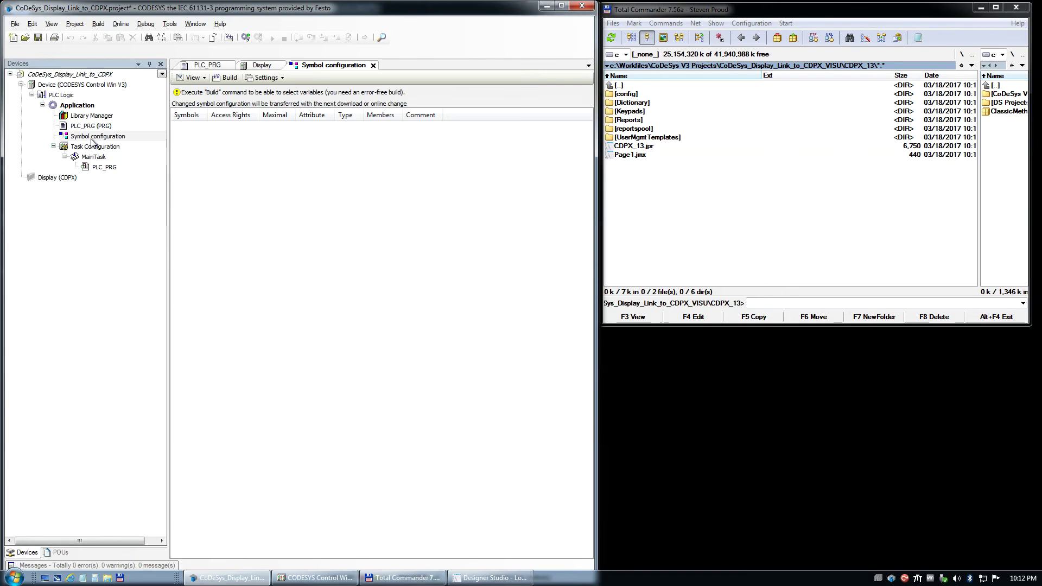
left_click(230, 77)
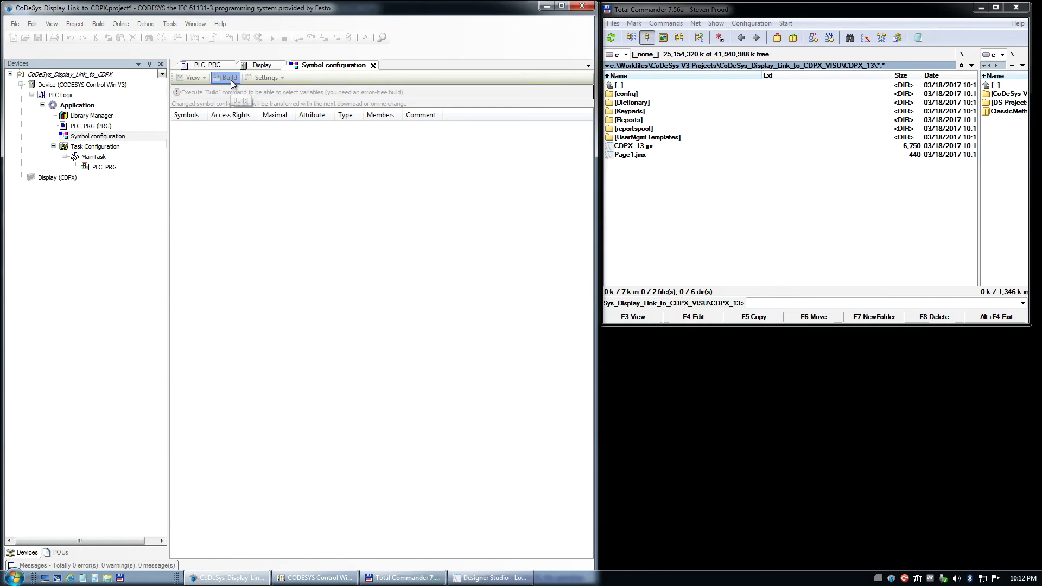
Step: Browse Total Commander back into CoDeSys_Display_Link_to_CDPX_VISU and mark Device (CODESYS Control Win V3).xml
double_click(621, 88)
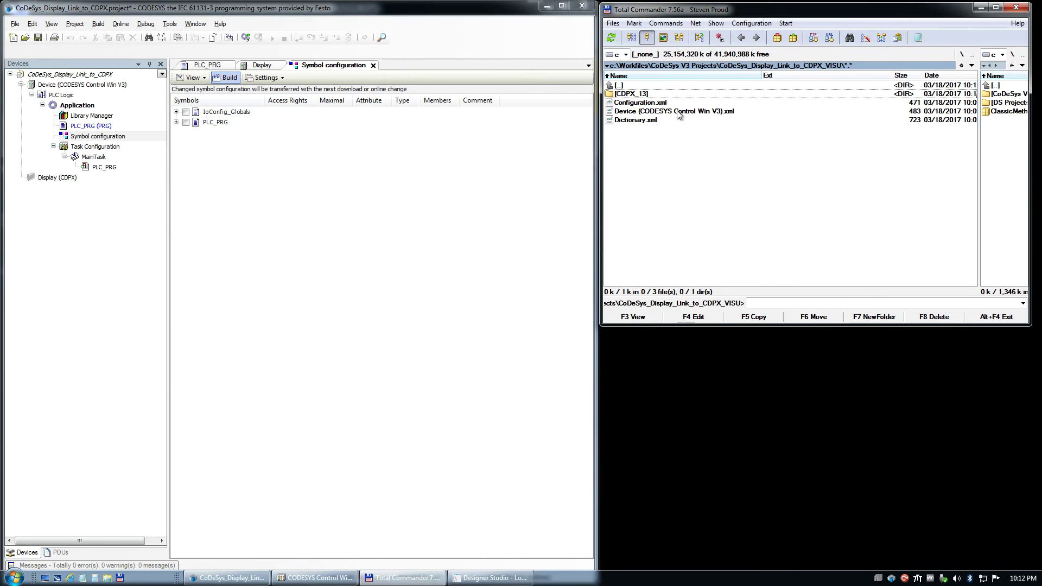
double_click(640, 87)
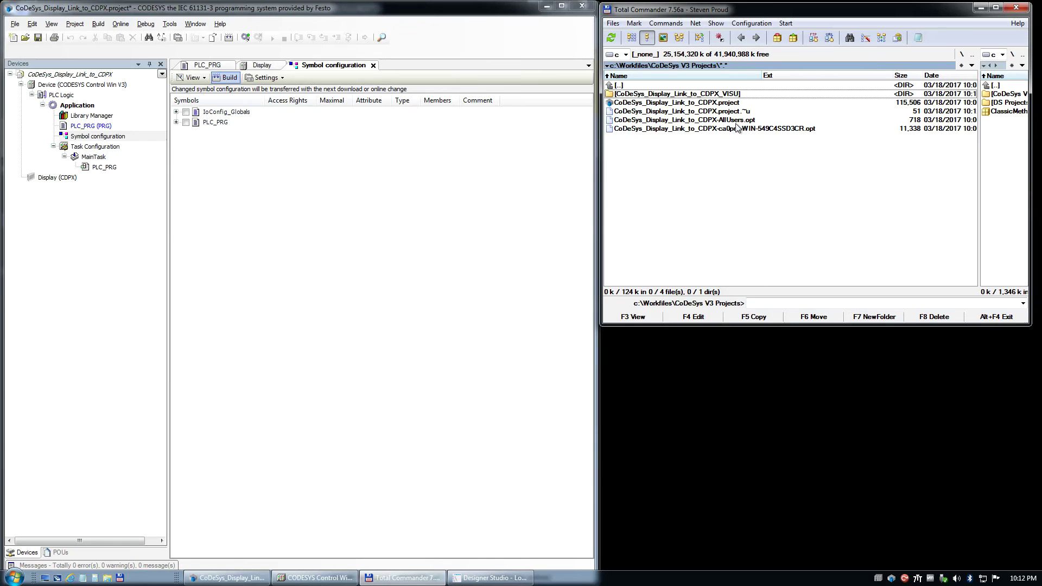
double_click(720, 94)
left_click(708, 112)
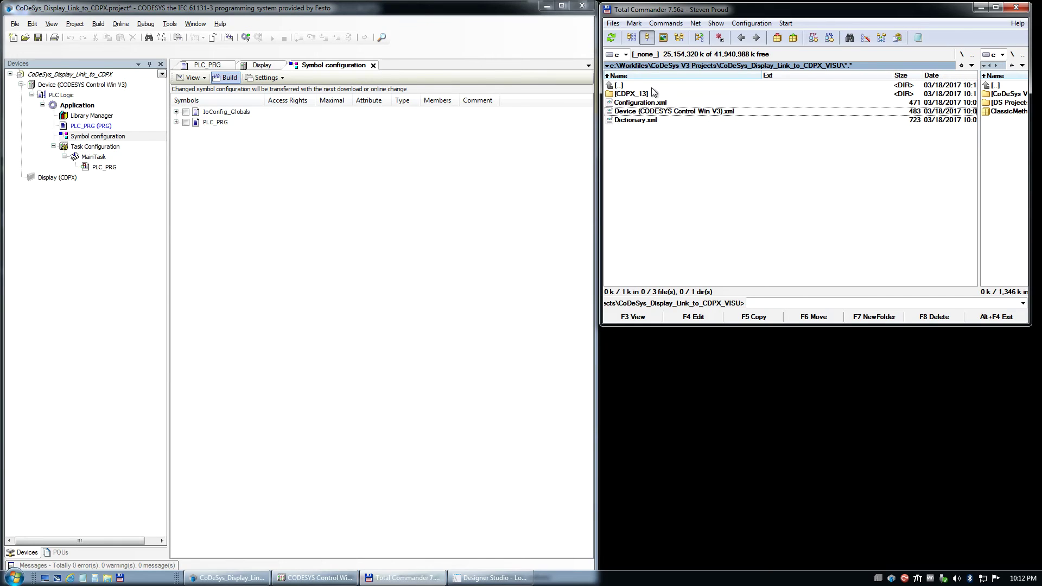
right_click(660, 111)
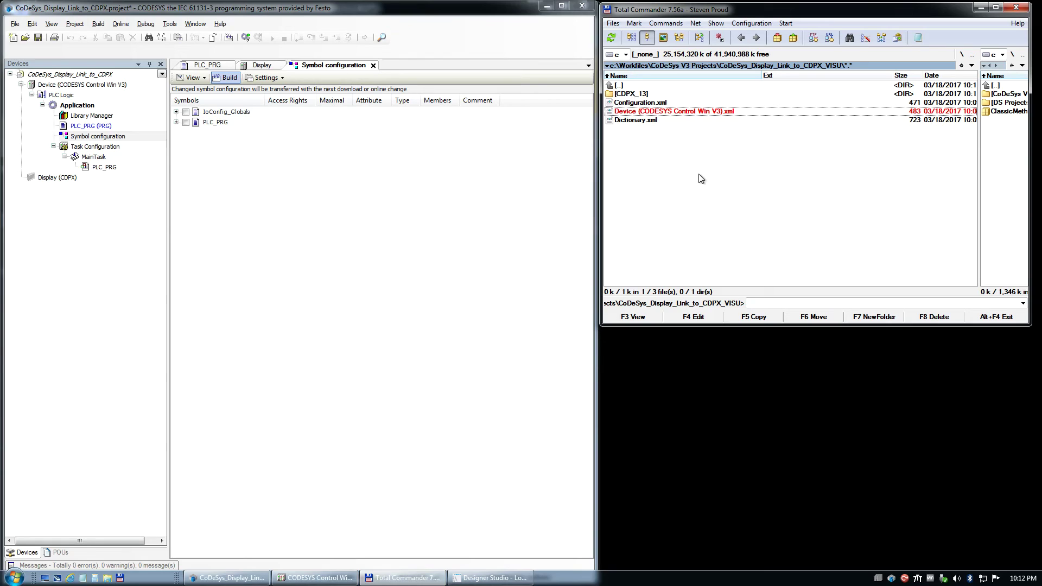
Step: Tick Steve1 and Steve2 under PLC_PRG in the symbol configuration and save the project
left_click(176, 122)
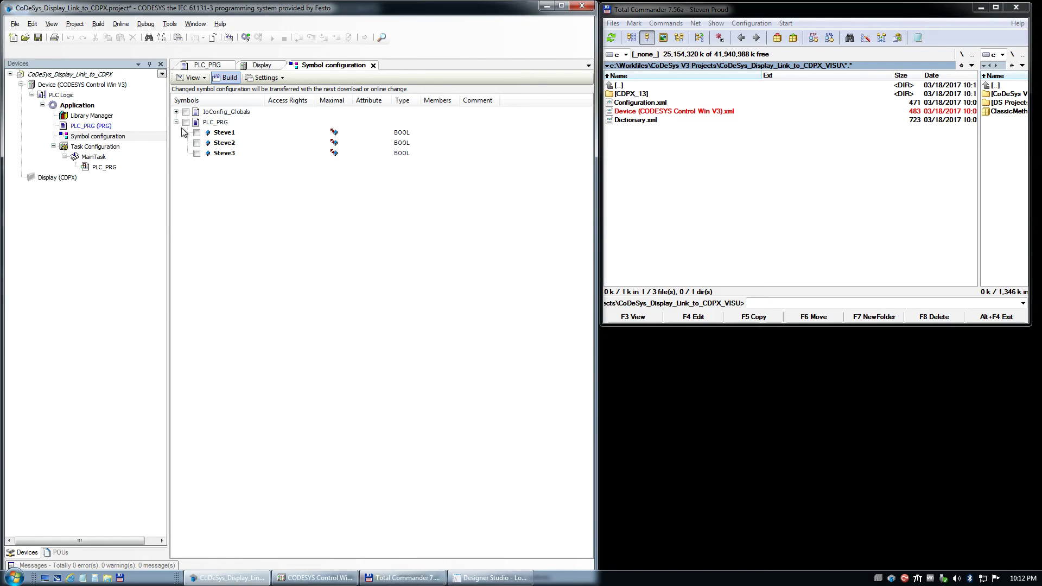
left_click(196, 132)
left_click(196, 143)
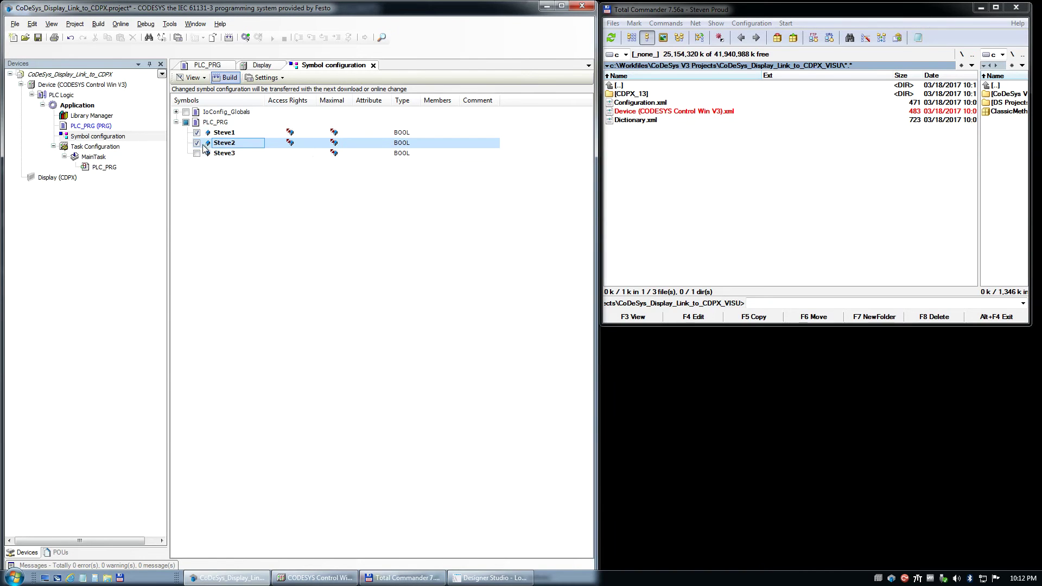
left_click(38, 38)
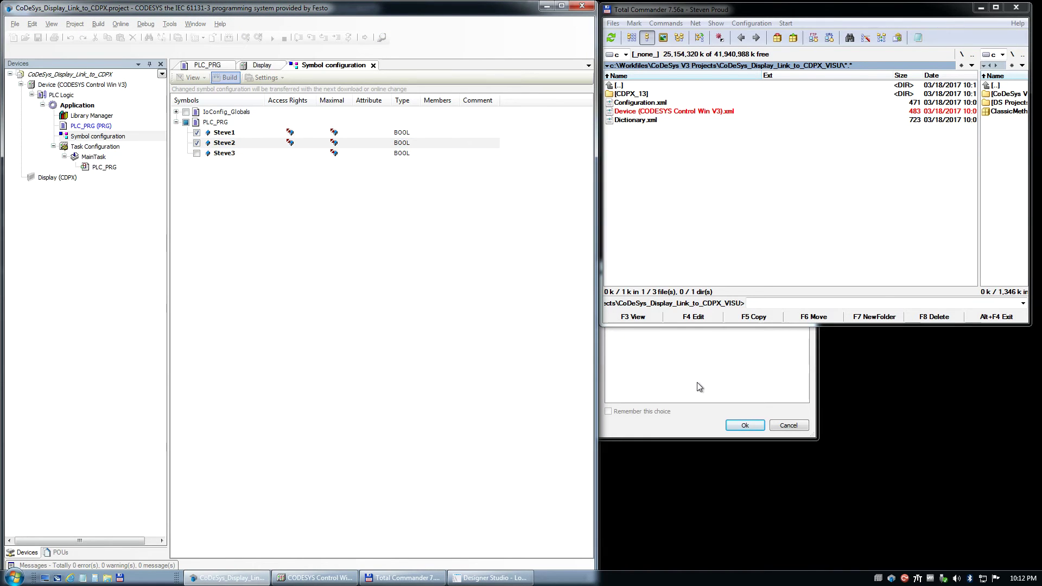
Step: Enable Keep tags synchronized and Remember this choice in the Import Tag dialog for Steve1 and Steve2
left_click(491, 578)
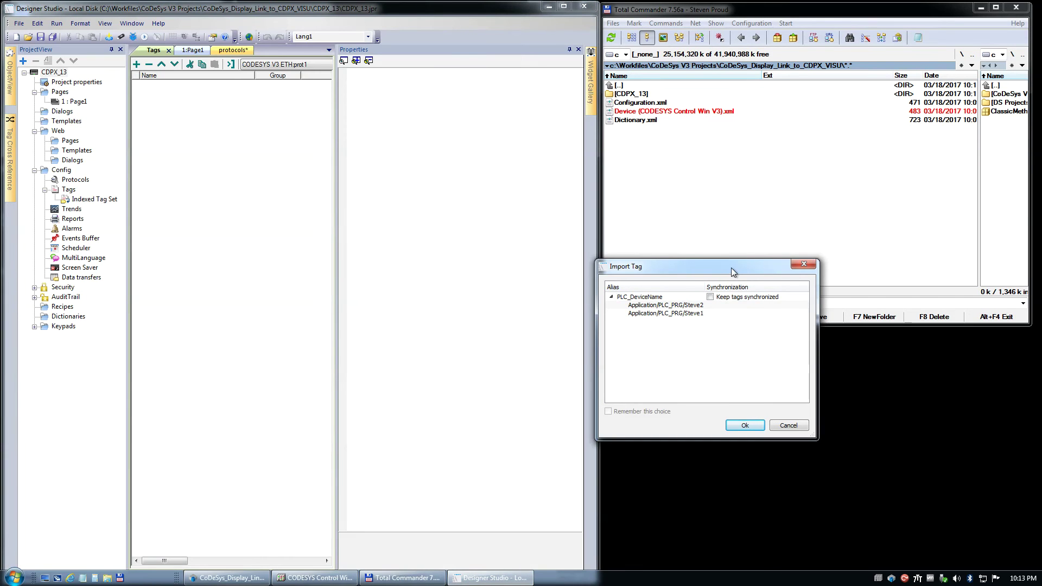
left_click_drag(731, 268, 488, 326)
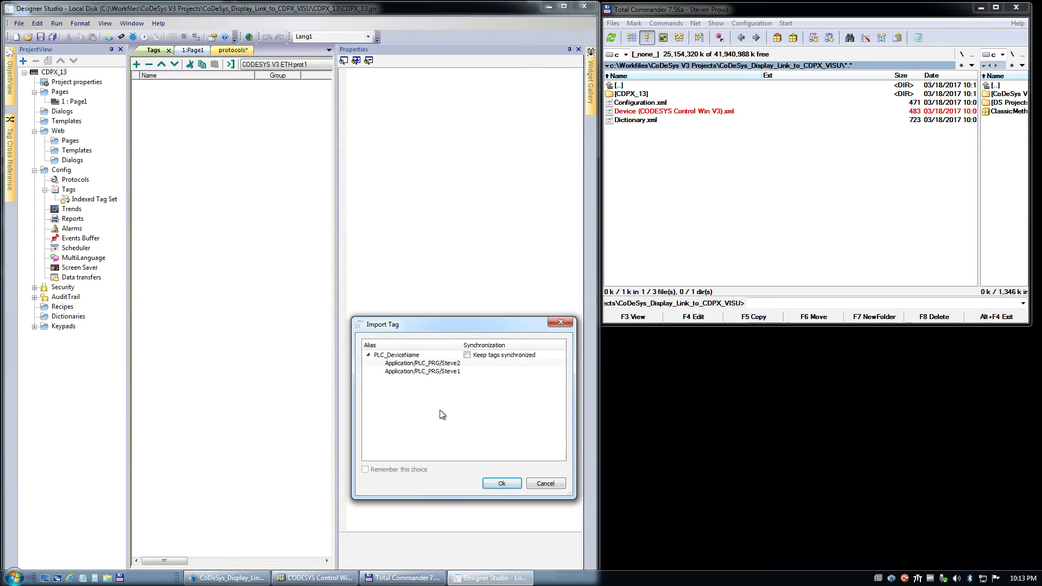
mouse_move(402, 578)
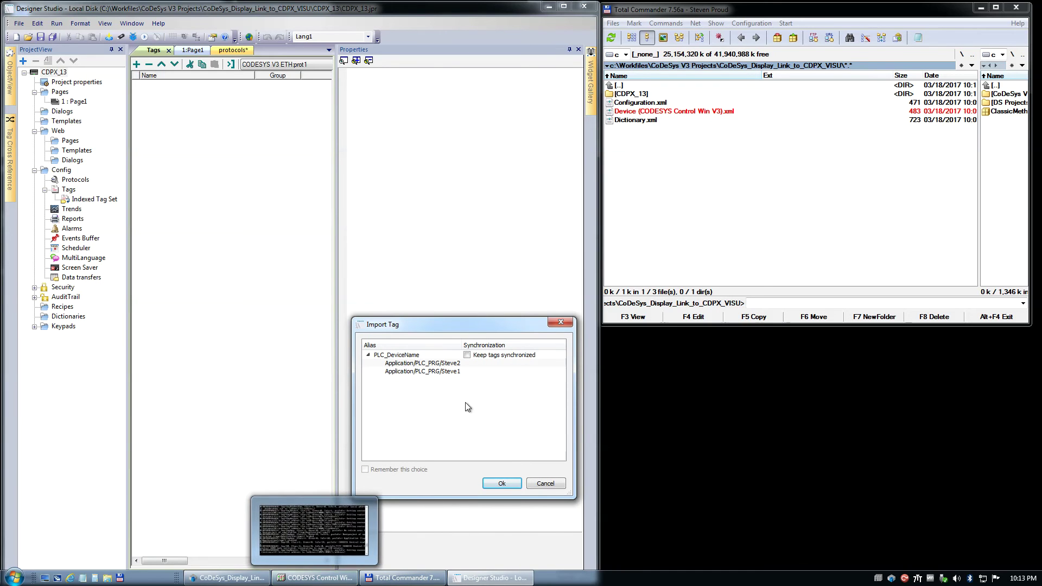
left_click(467, 355)
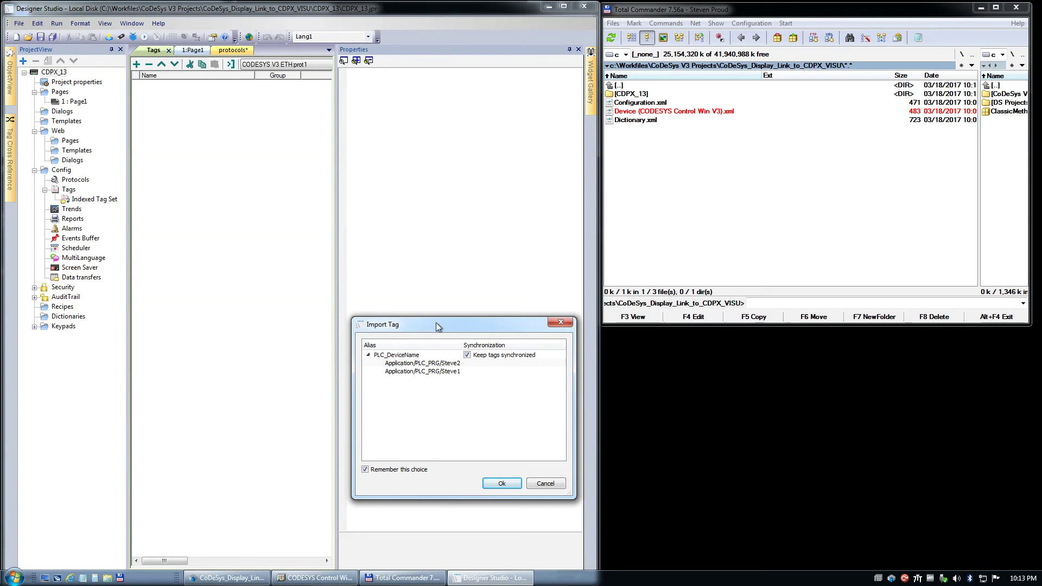
left_click_drag(436, 323, 430, 143)
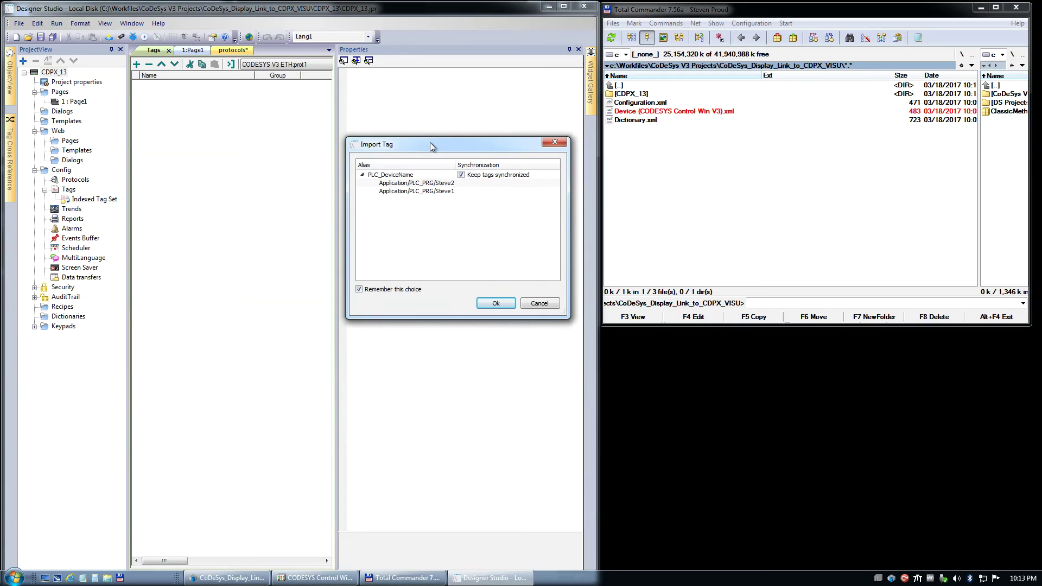
Step: Import the two PLC tags, maximize Designer Studio, open Page1 and show Buttons - Standard widgets
left_click(505, 302)
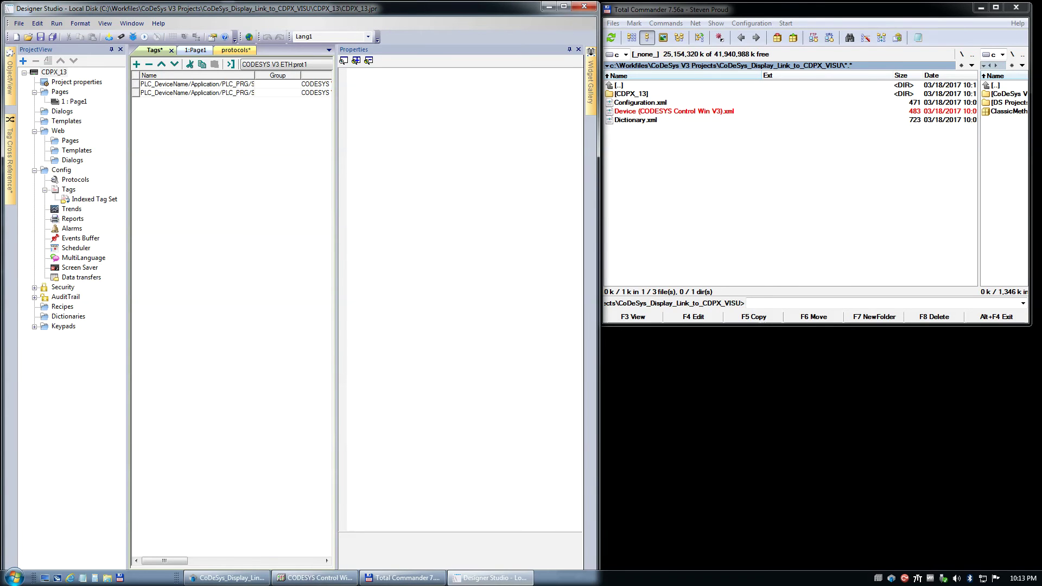
left_click(564, 7)
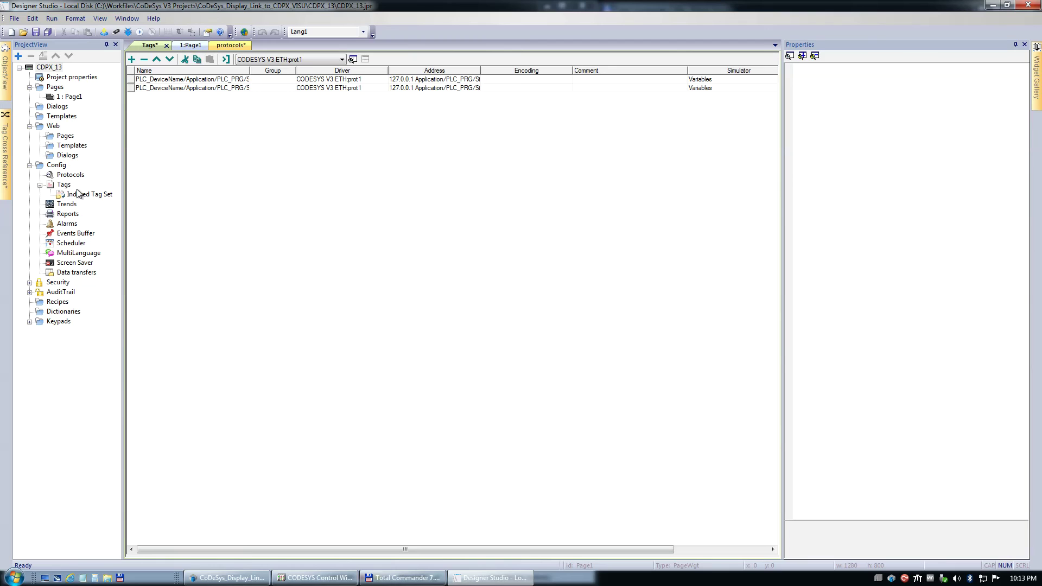
double_click(74, 100)
left_click(1038, 81)
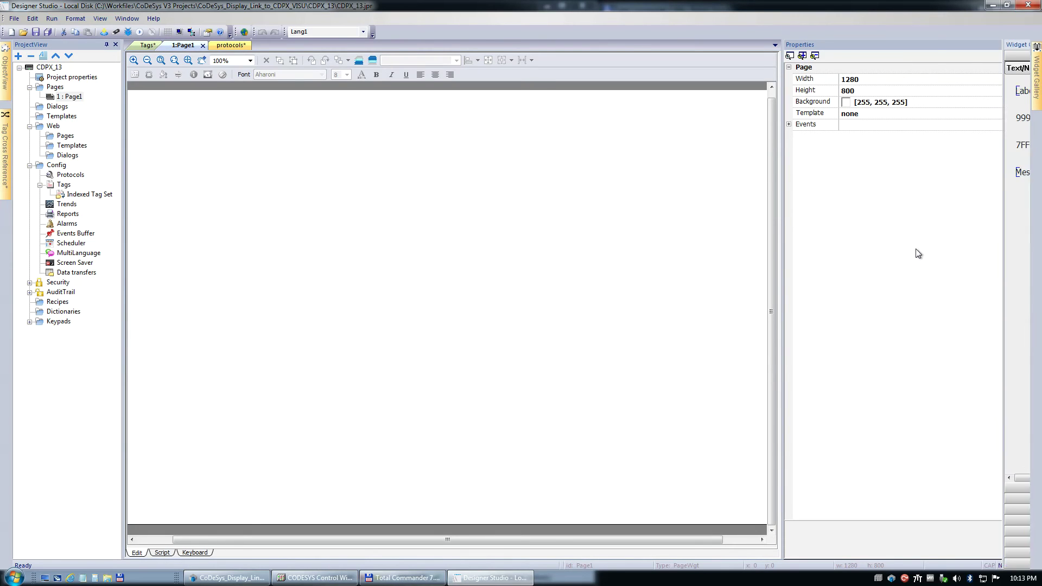
left_click(942, 484)
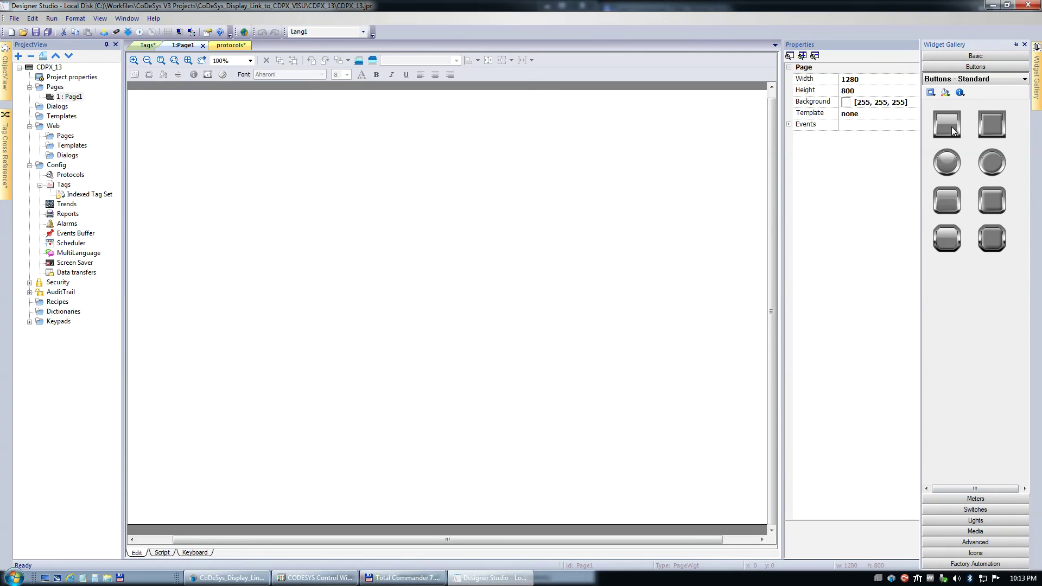
Step: Place a standard button on Page1 and attach its value to the PLC_PRG/Steve2 tag
left_click_drag(297, 142, 243, 147)
right_click(244, 146)
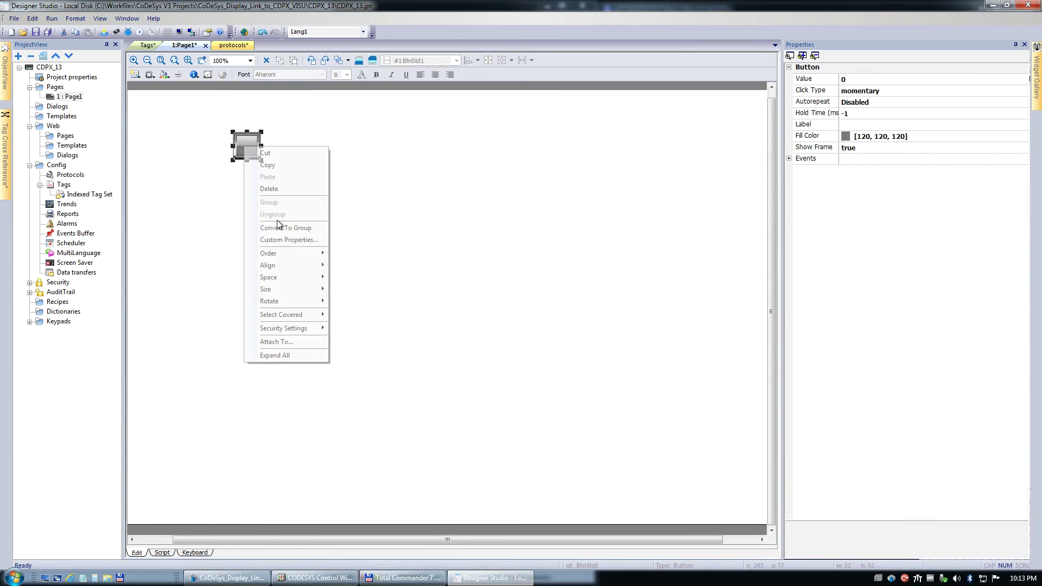
left_click(284, 341)
left_click(425, 250)
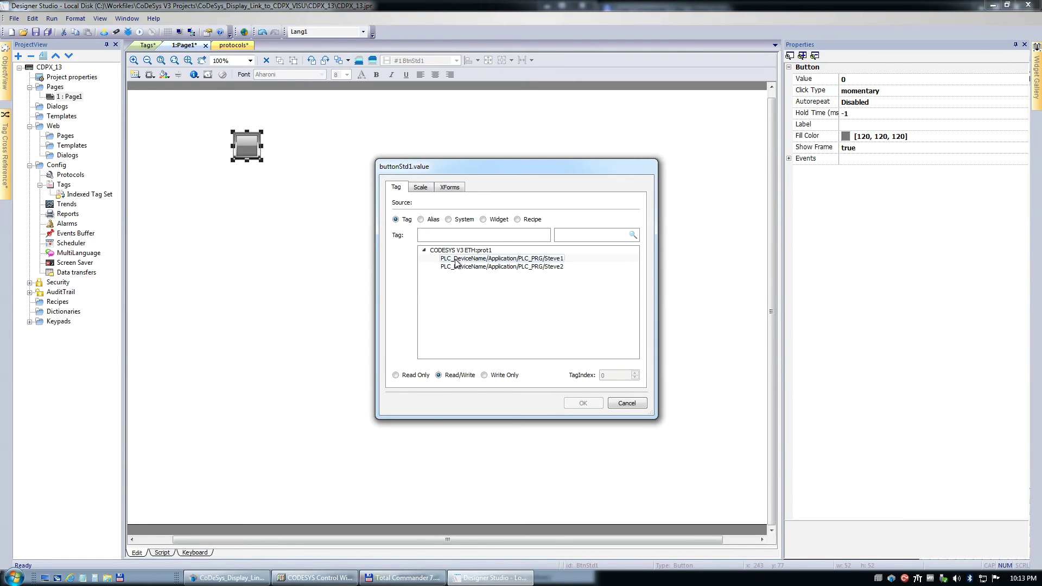
left_click(492, 258)
left_click(494, 266)
left_click(580, 406)
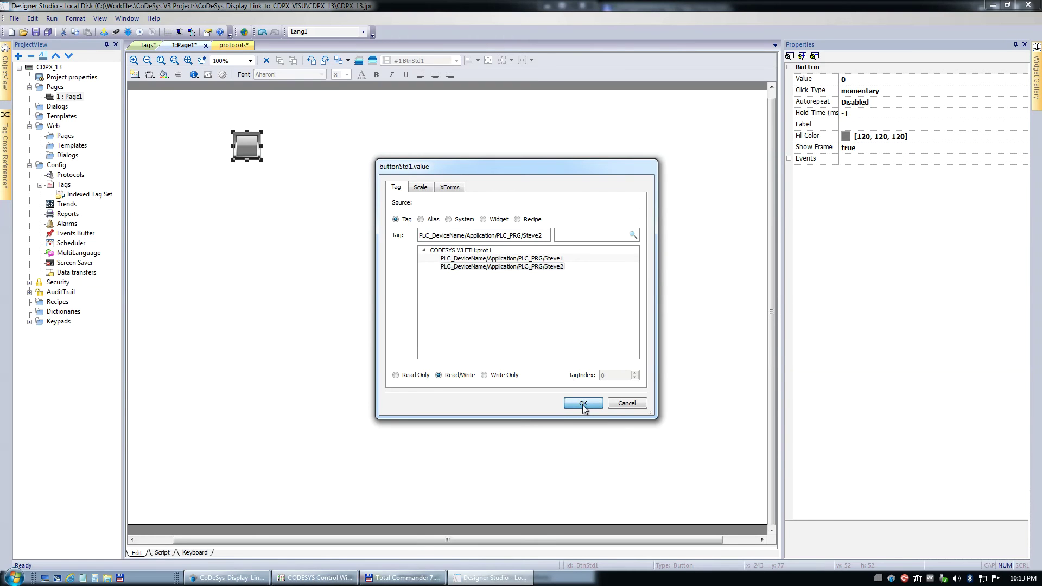
left_click(552, 284)
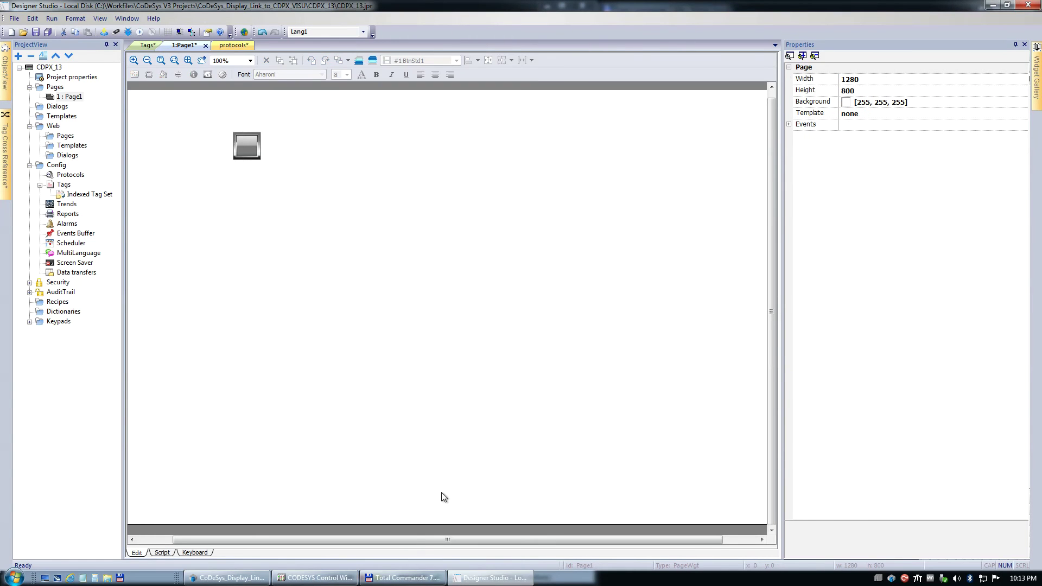
Step: Tick Steve3 in the CODESYS symbol configuration and save the project
left_click(228, 578)
left_click(197, 153)
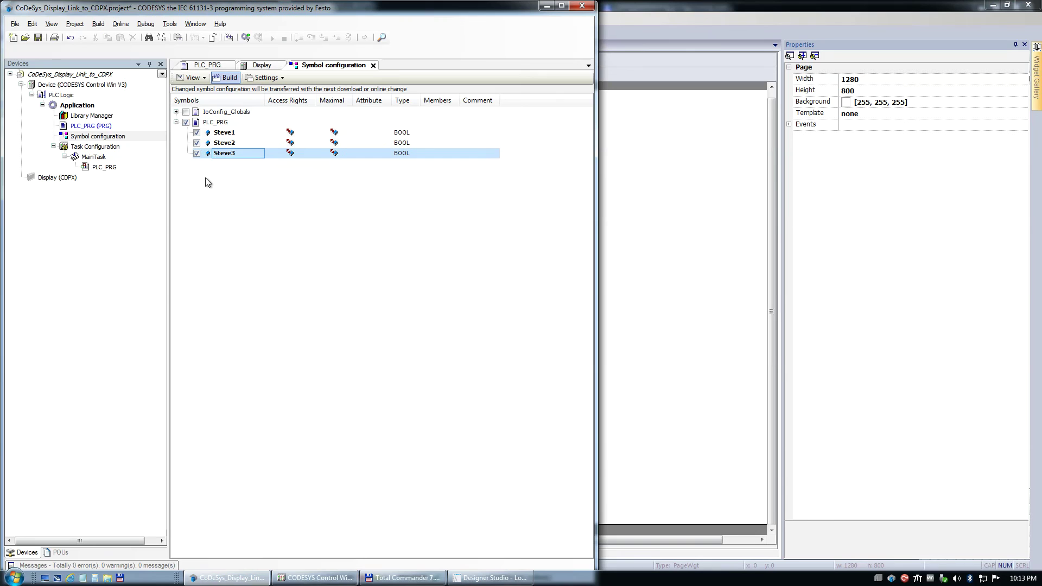
left_click(38, 38)
Step: Open Designer Studio's tag list and widen the Name column to check the new PLC_PRG/Steve3 tag
left_click(729, 230)
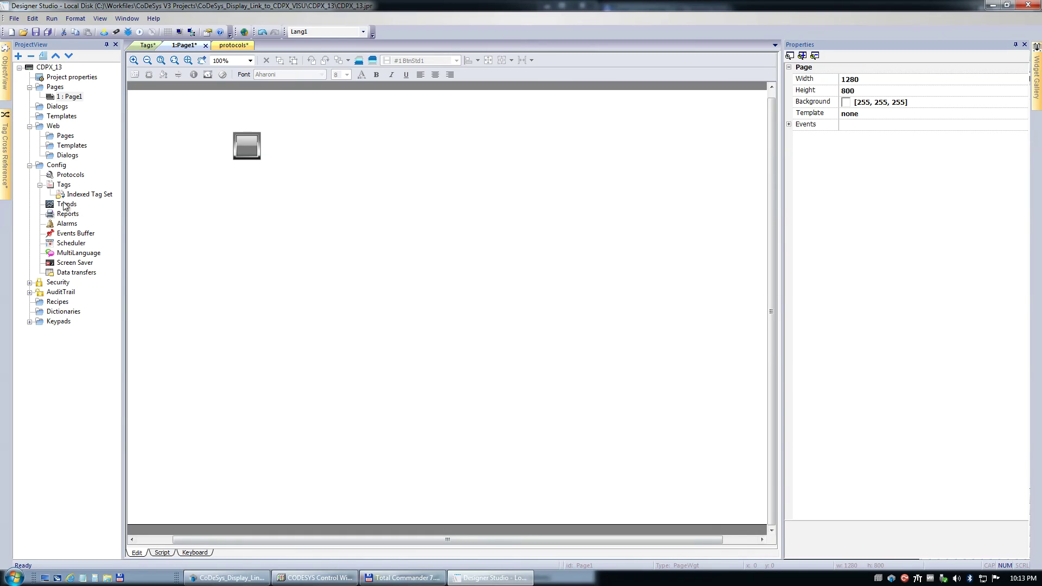
double_click(63, 185)
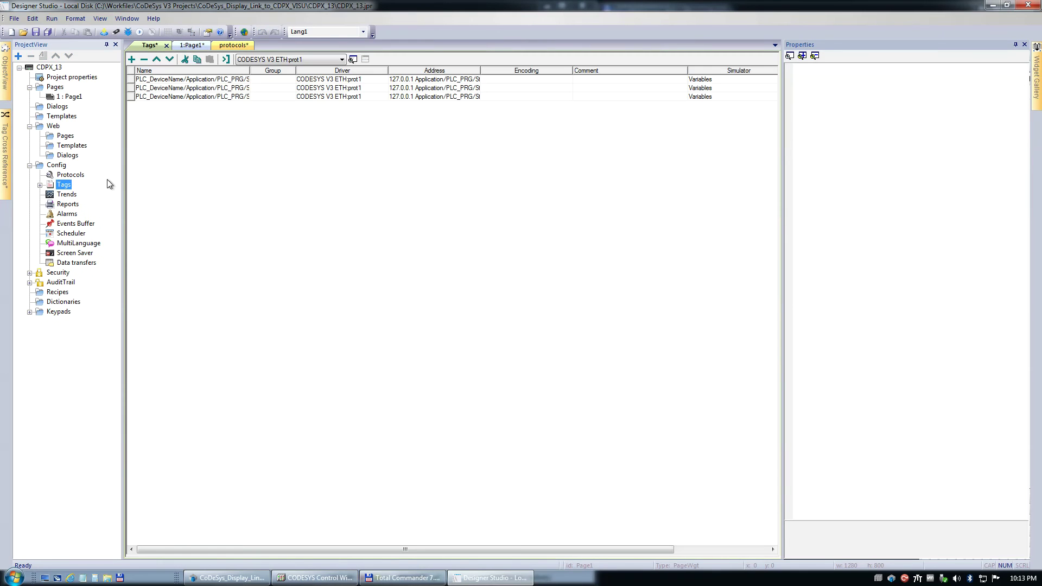
left_click(252, 75)
left_click_drag(251, 73, 374, 91)
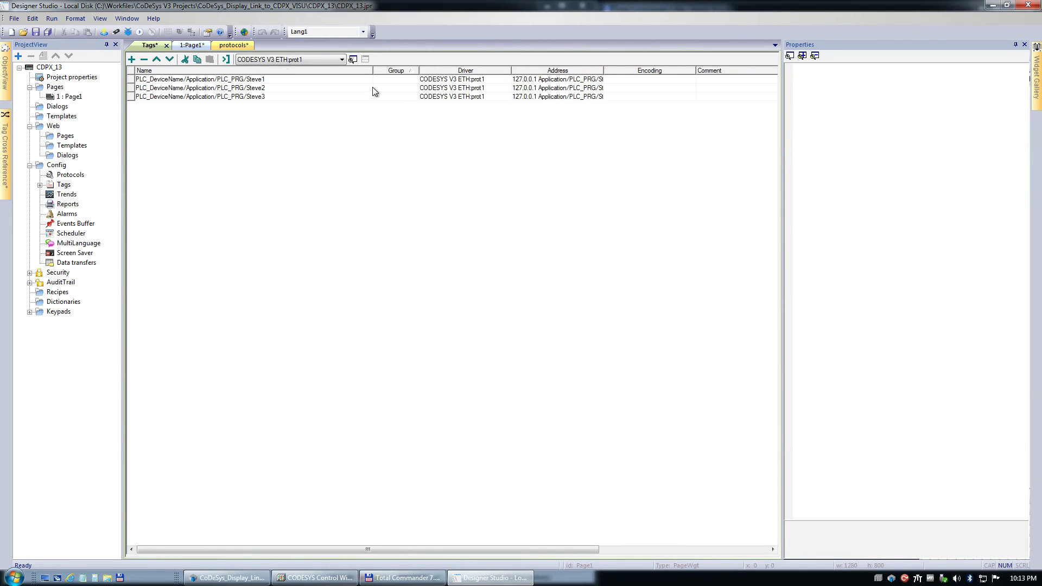
left_click(326, 96)
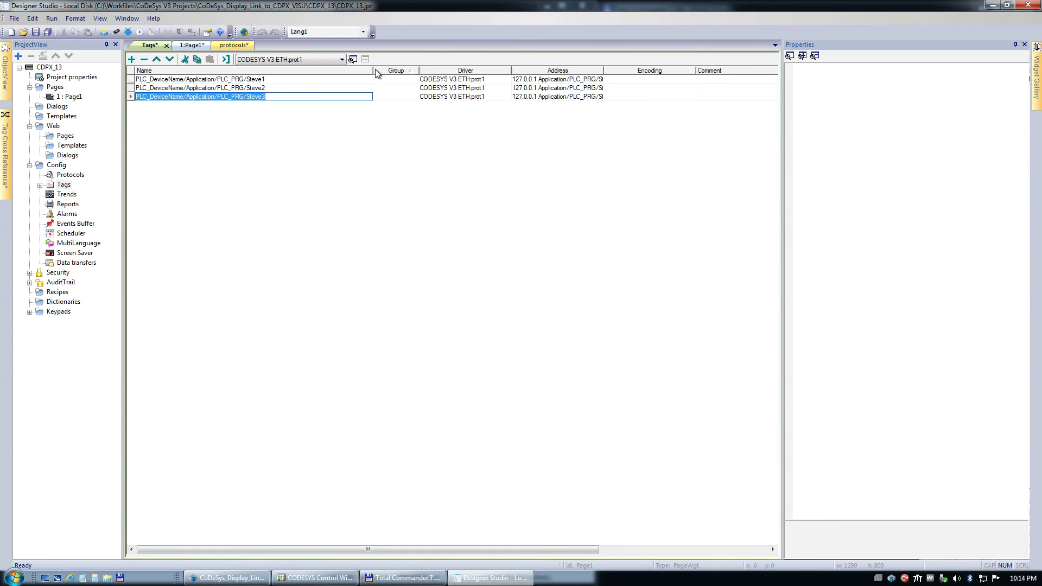
left_click_drag(374, 70, 285, 168)
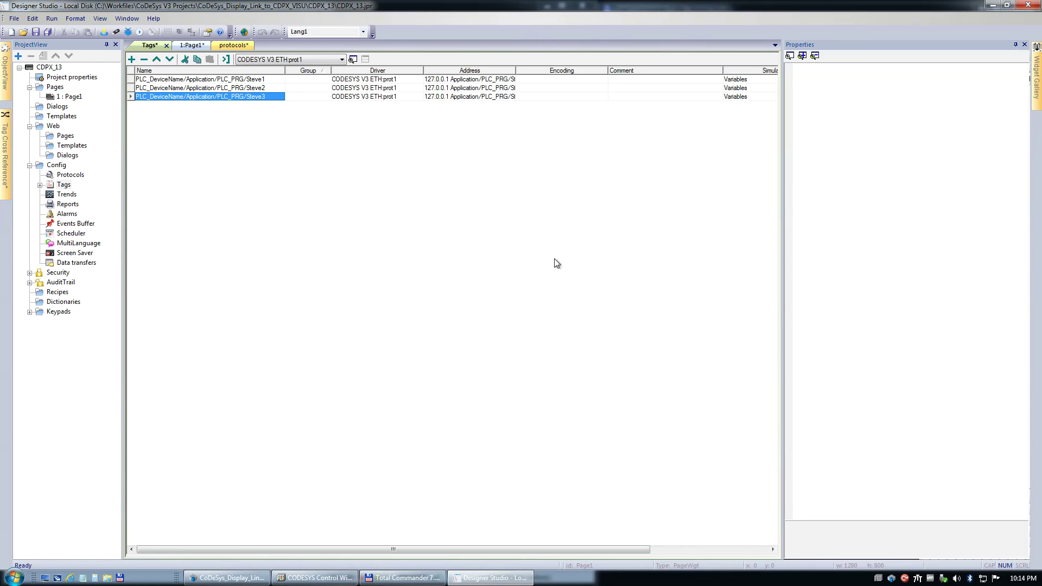
Step: Untick Steve3 in the CODESYS symbol configuration and save the project
left_click(228, 578)
left_click(197, 153)
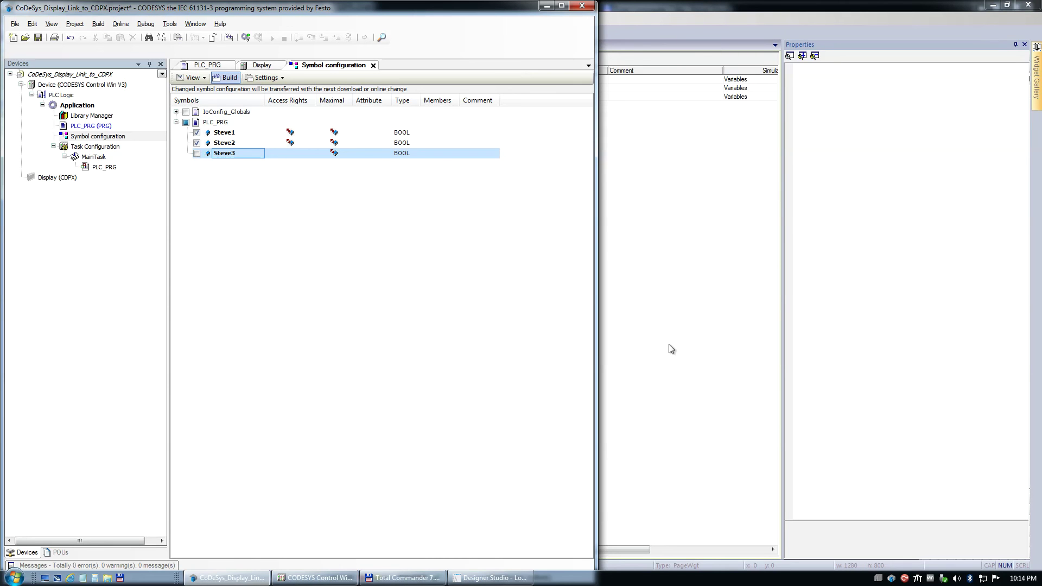
left_click(39, 38)
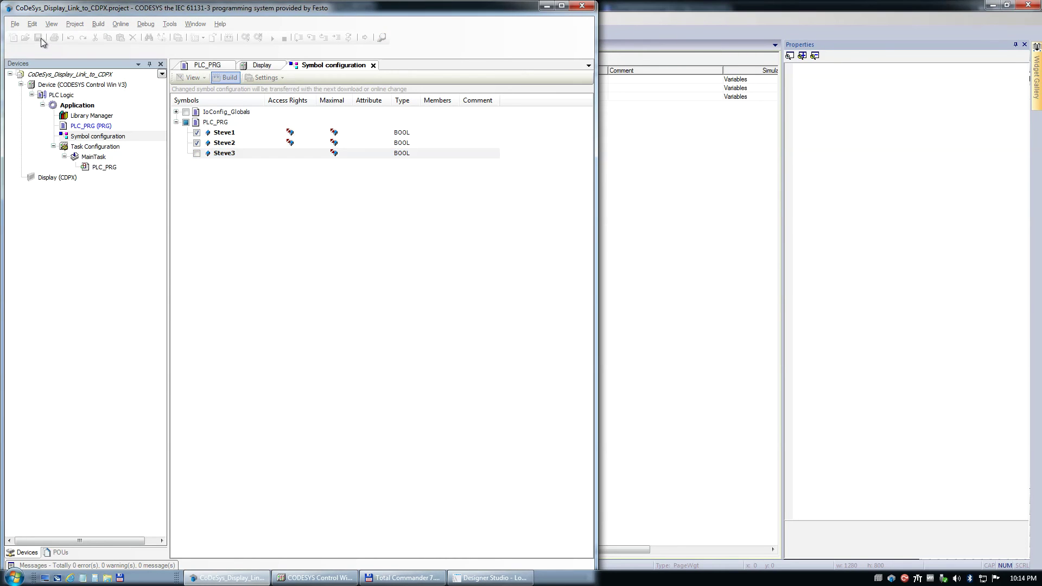
Step: Close Designer Studio's protocols tab saving changes, then reopen the Tags table and select Steve2
left_click(654, 178)
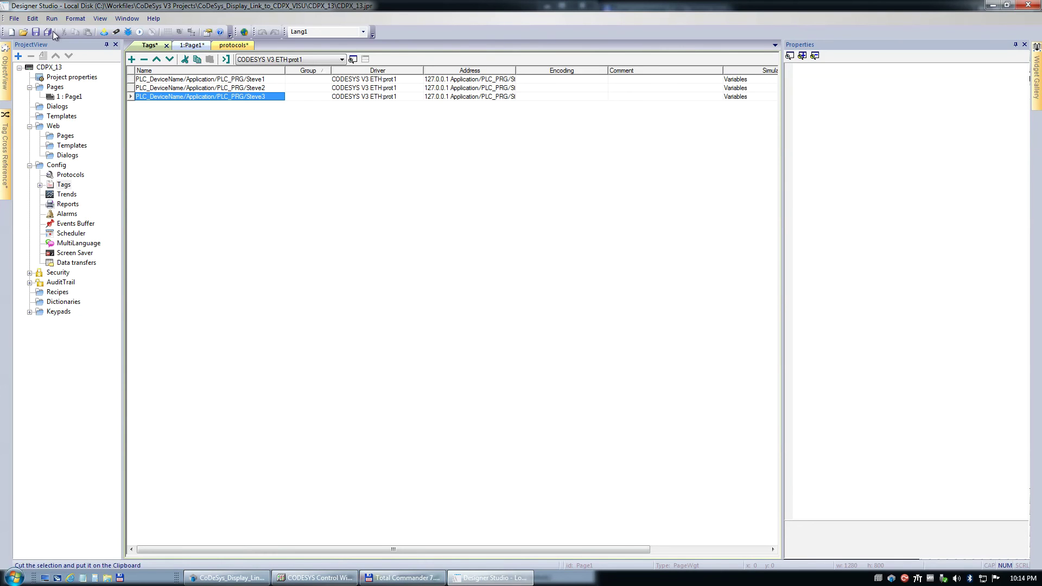
left_click(247, 46)
left_click(249, 46)
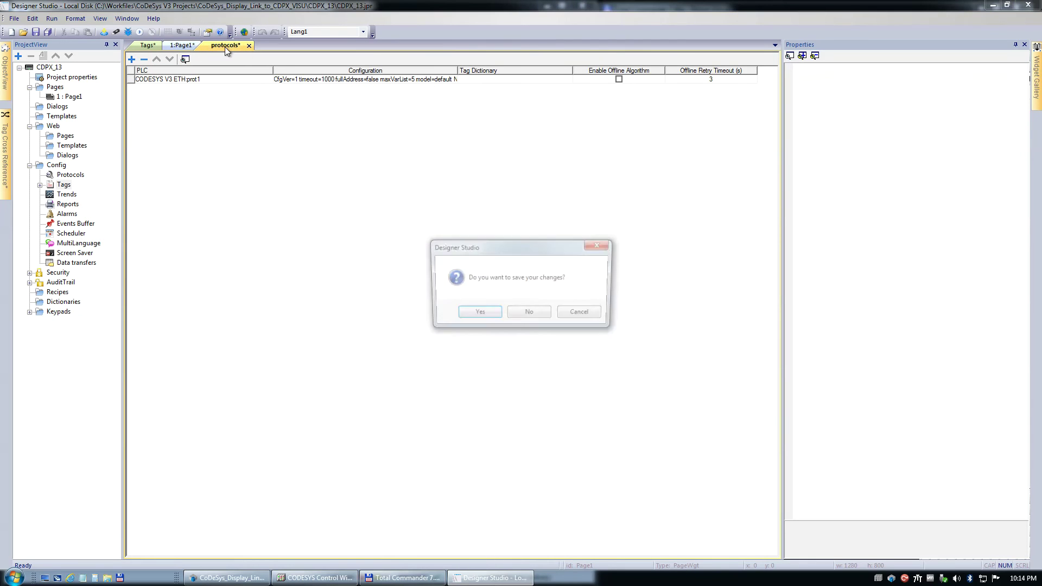
left_click(479, 315)
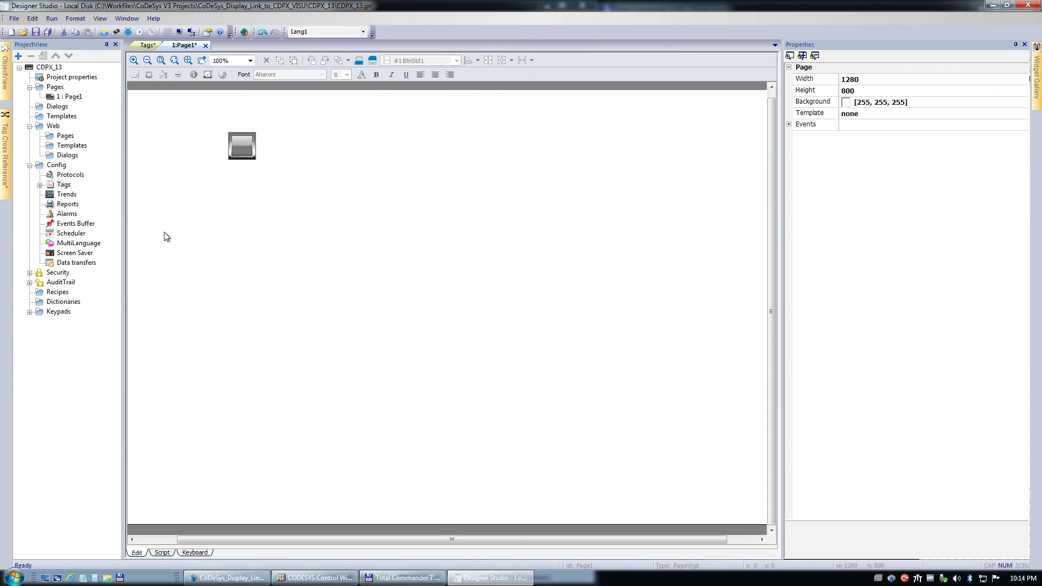
double_click(56, 184)
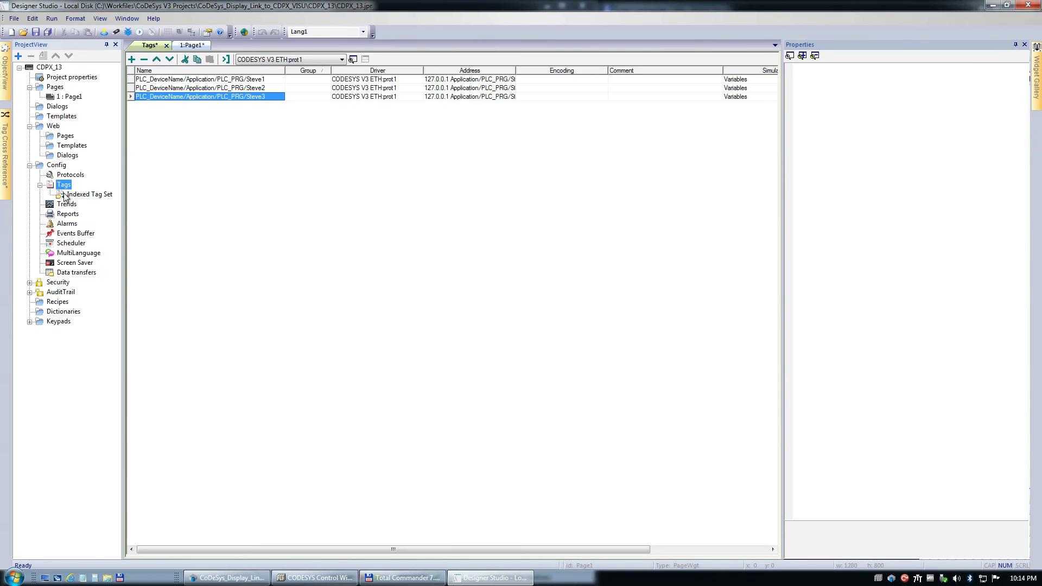
left_click(234, 89)
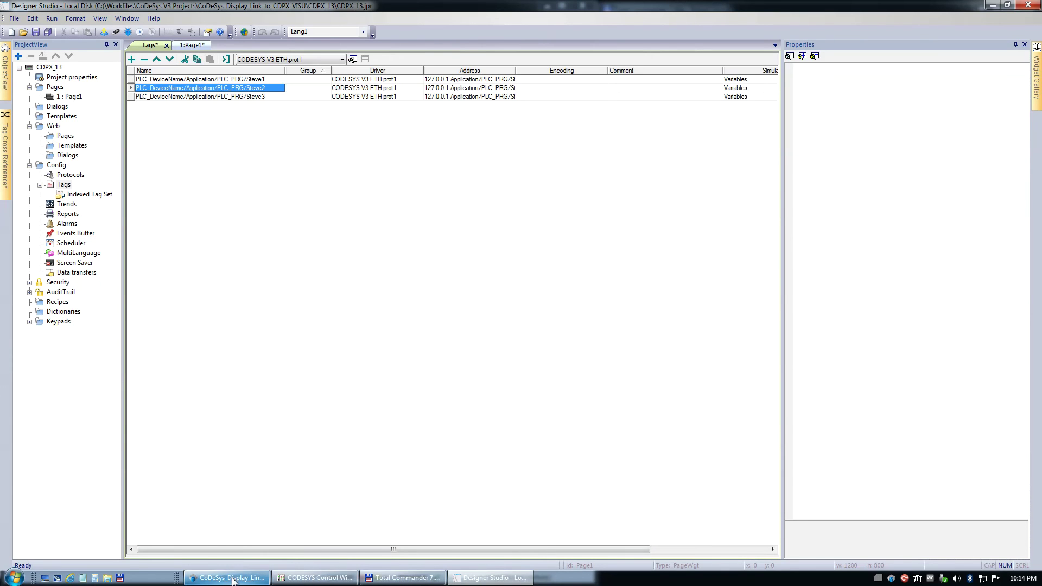
Step: Re-tick Steve3 in the symbol configuration, save, and run Build > Generate code with 0 errors
left_click(232, 579)
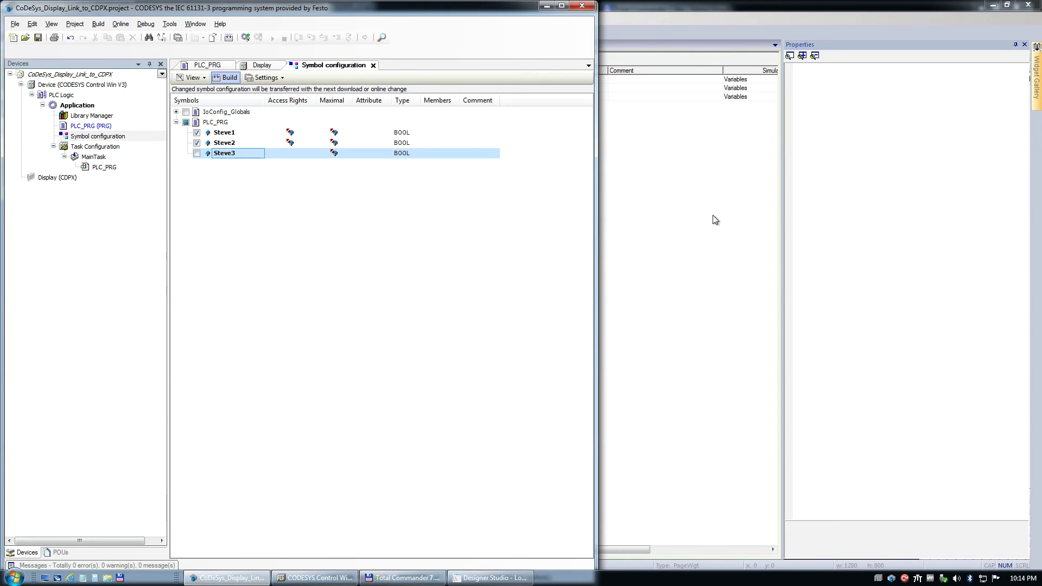
mouse_move(403, 578)
left_click(439, 317)
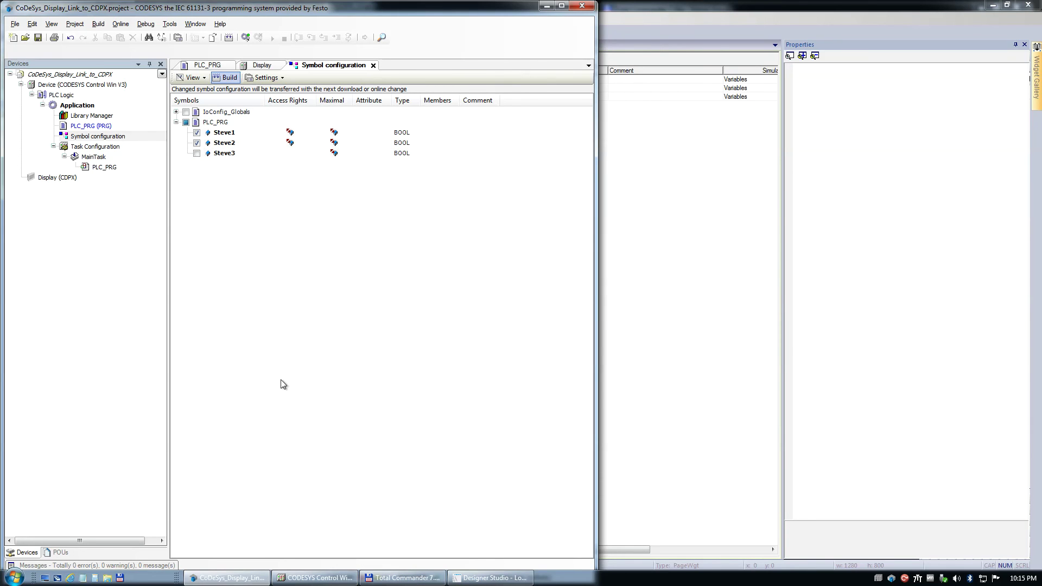
left_click(197, 153)
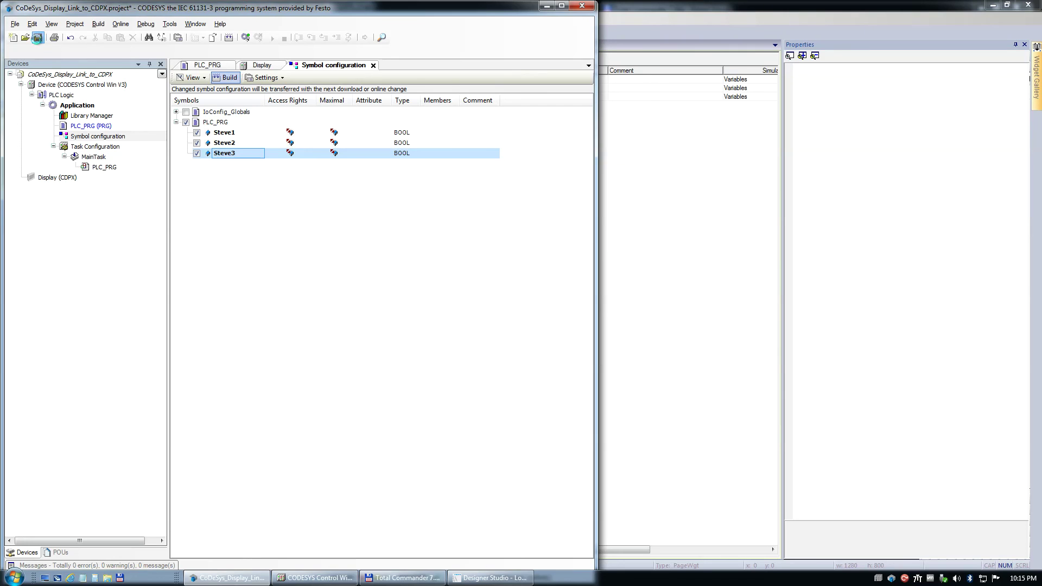
left_click(38, 37)
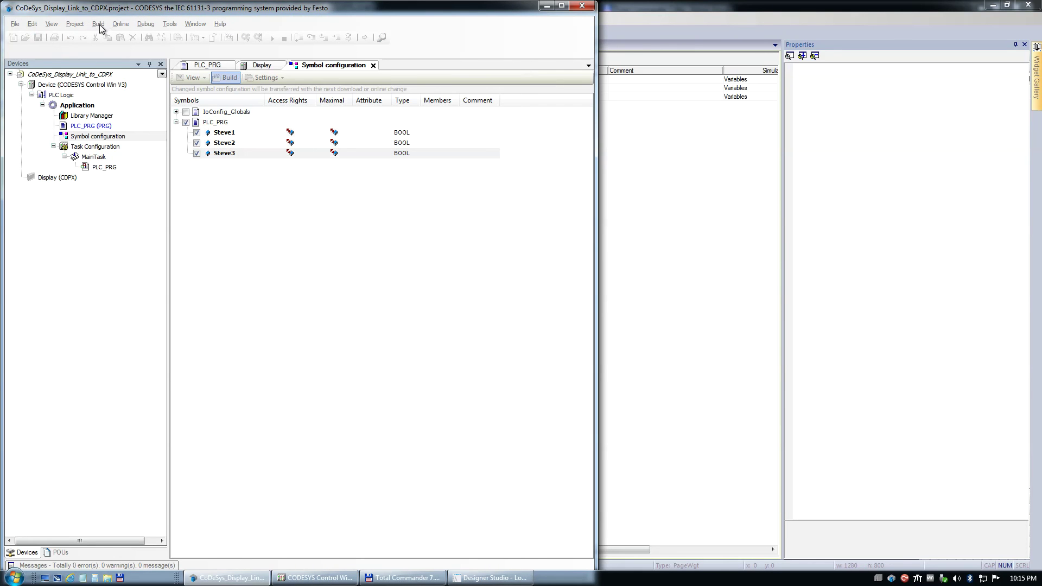
left_click(98, 24)
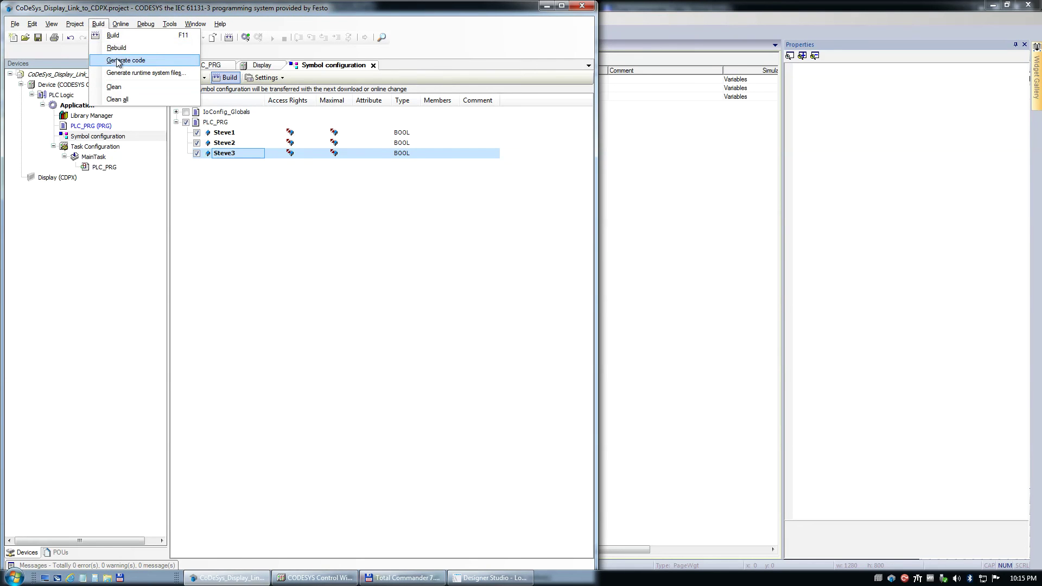
left_click(120, 61)
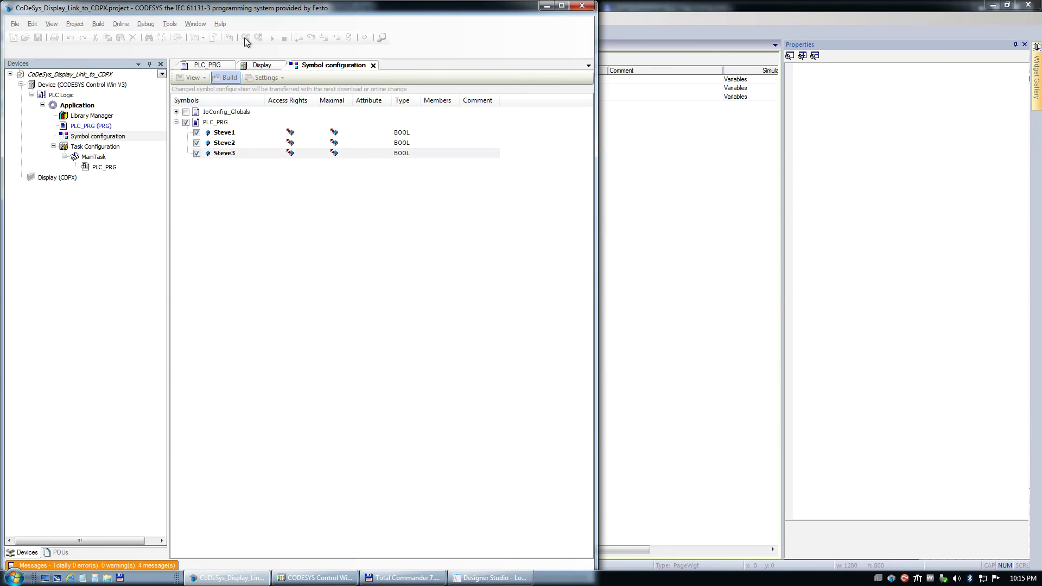
Step: Set CODESYS Control Win V3 as the active path and enable 'Update IO while in stop' in PLC settings
double_click(79, 85)
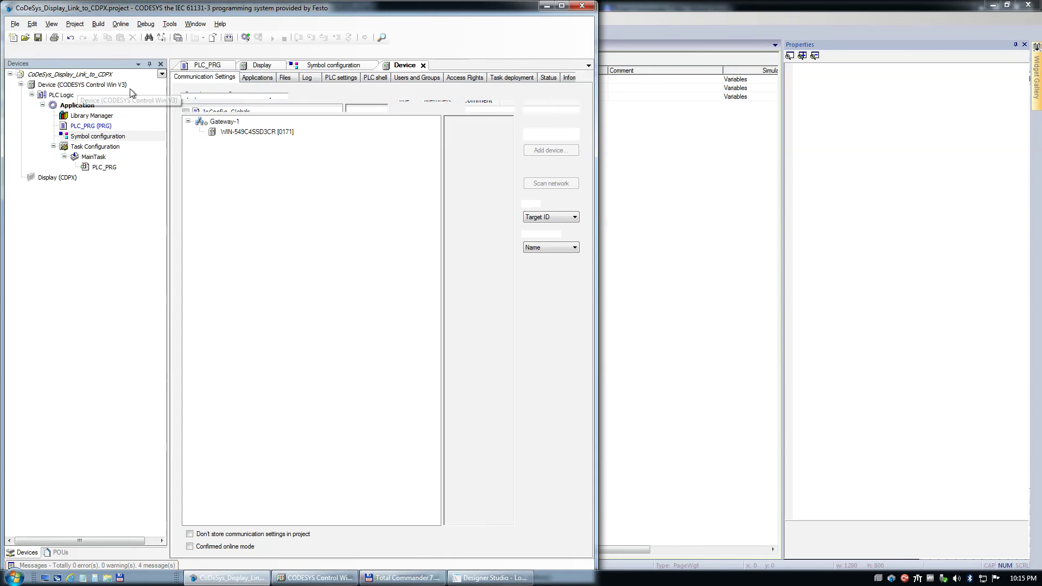
double_click(221, 131)
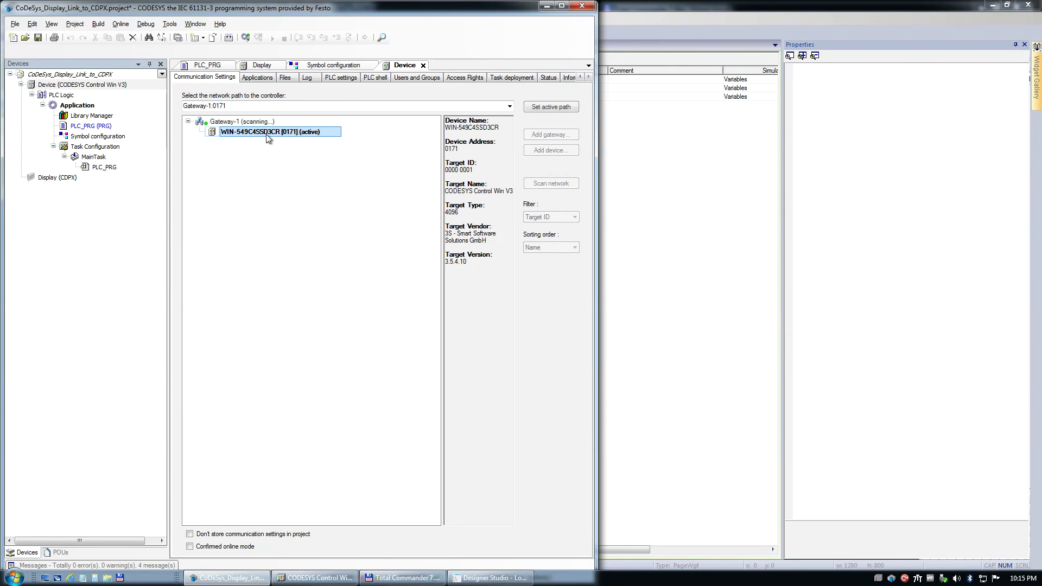
left_click(307, 78)
left_click(334, 77)
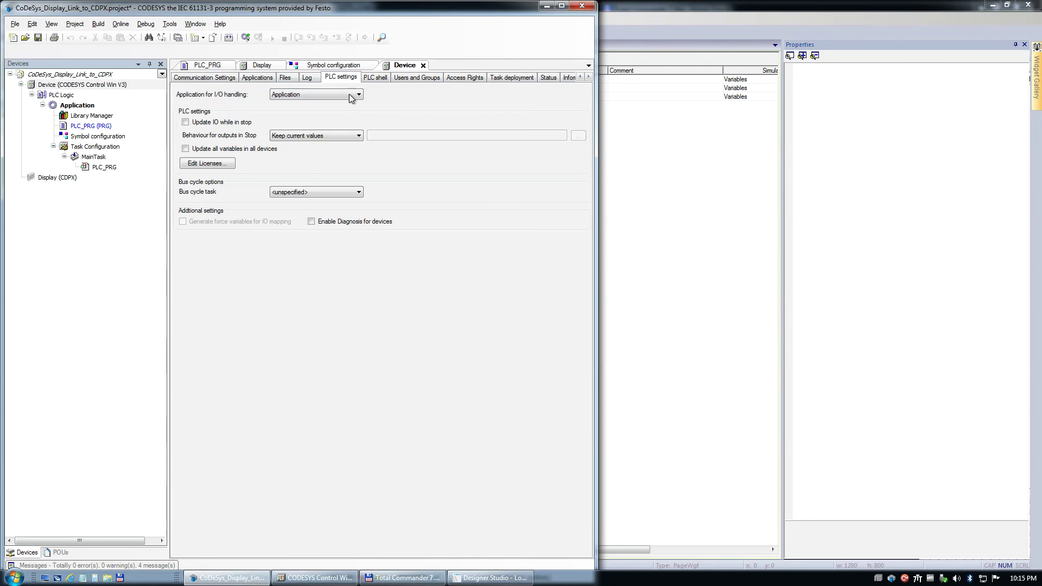
left_click(209, 123)
Step: Attempt login to the controller and review the moduleList errors in the Messages list
left_click(260, 38)
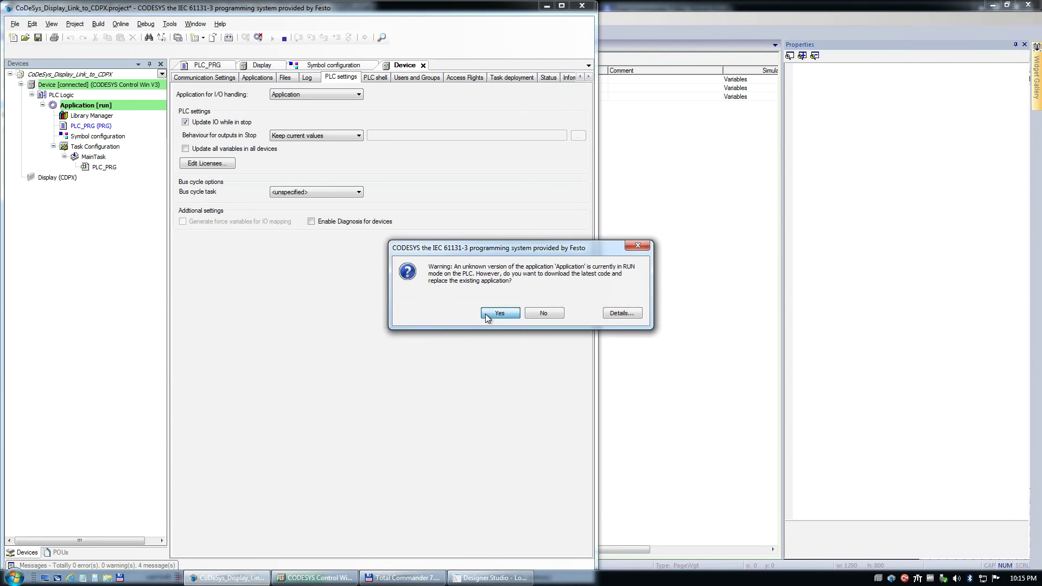
left_click(498, 312)
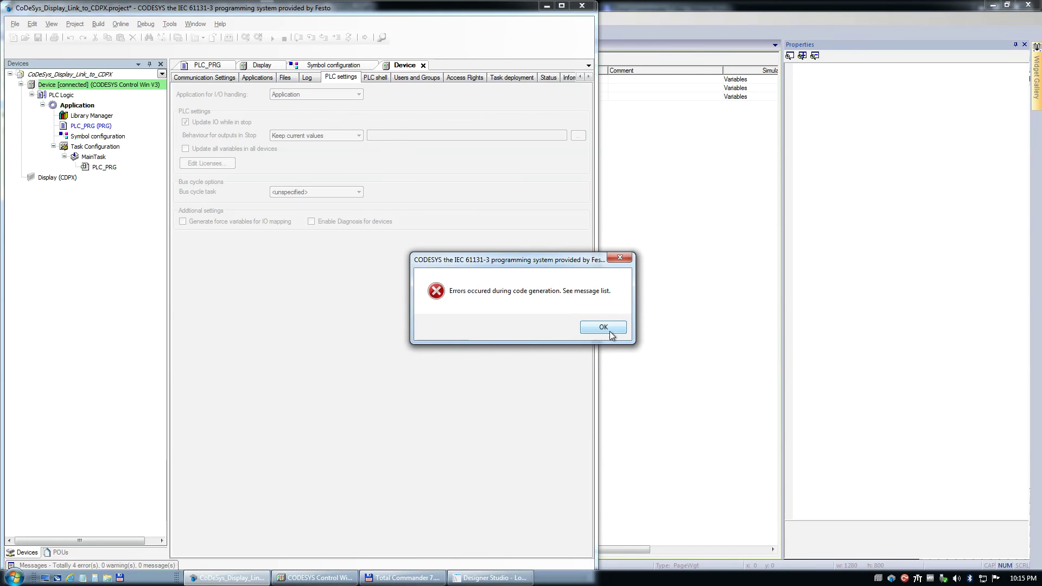
left_click(601, 326)
left_click(148, 568)
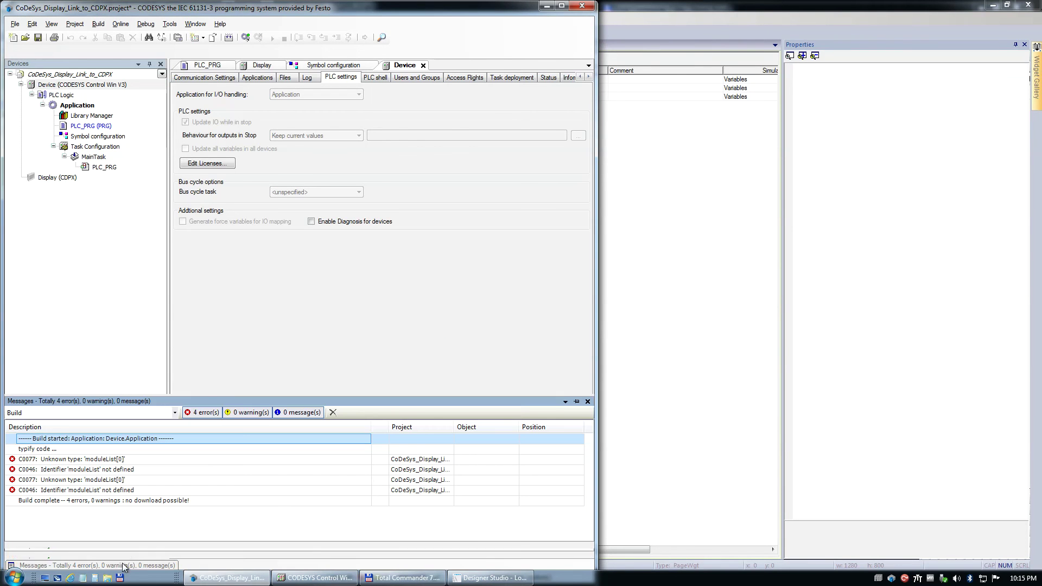
left_click(116, 462)
right_click(112, 461)
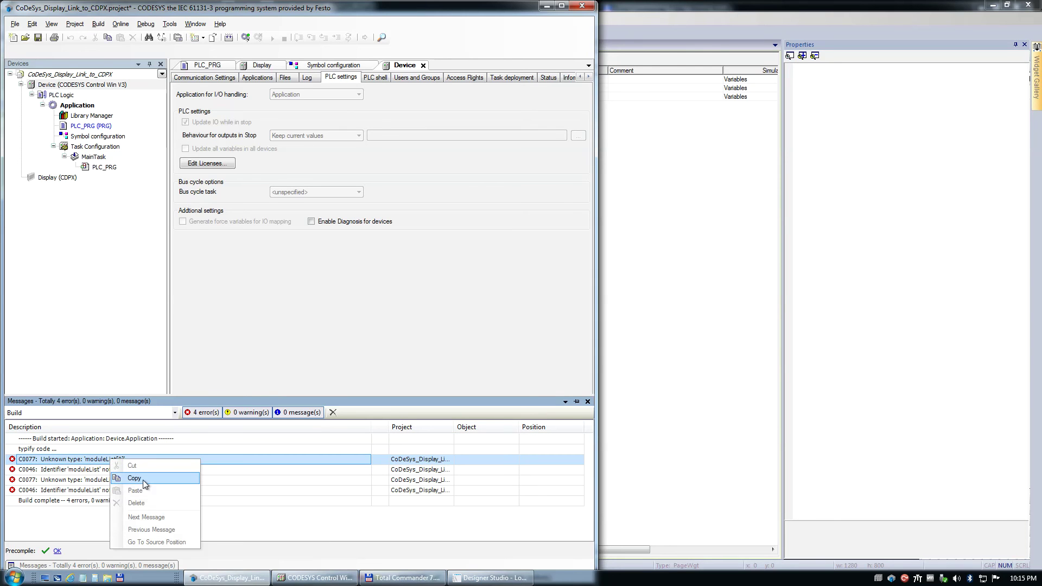
key("Escape")
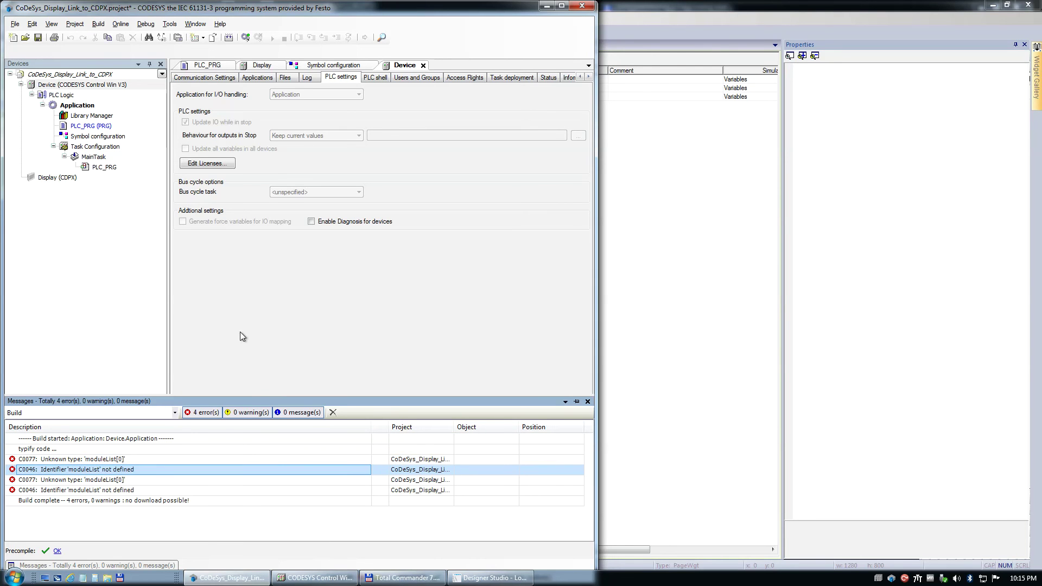
left_click(304, 334)
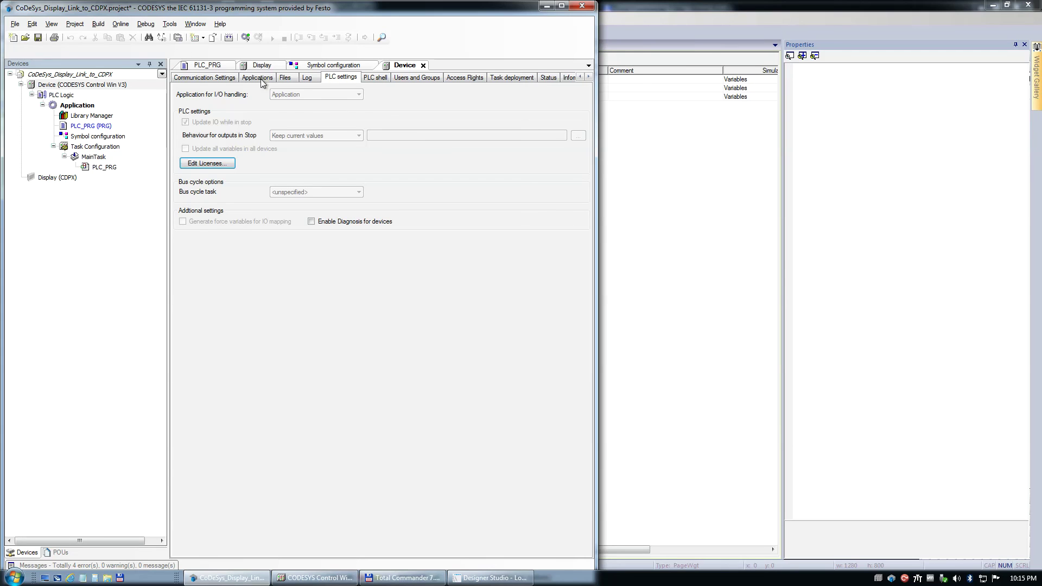
Step: Build the project again, now reporting 0 errors and 0 warnings
left_click(98, 24)
left_click(116, 34)
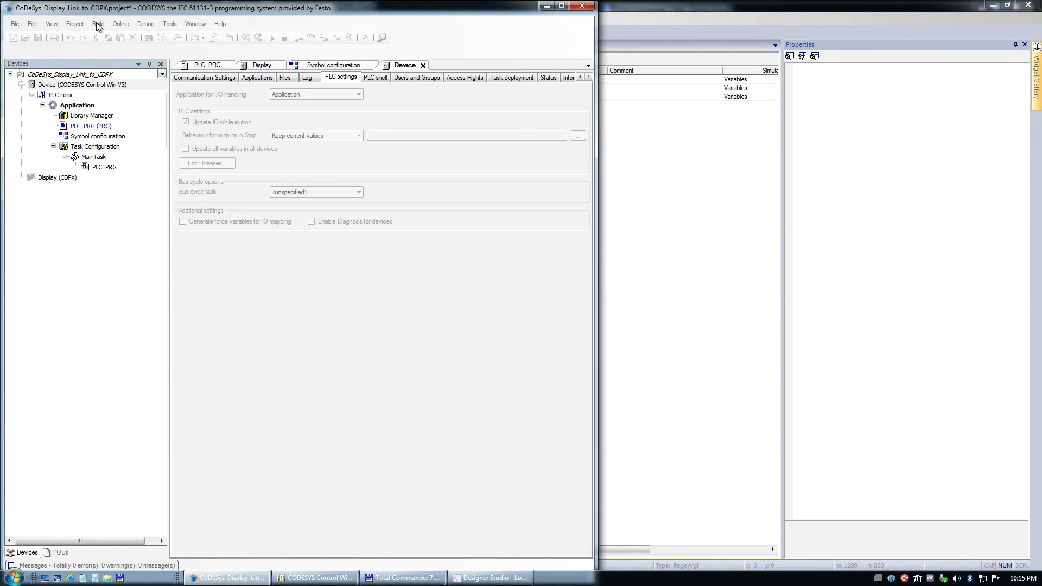
mouse_move(402, 578)
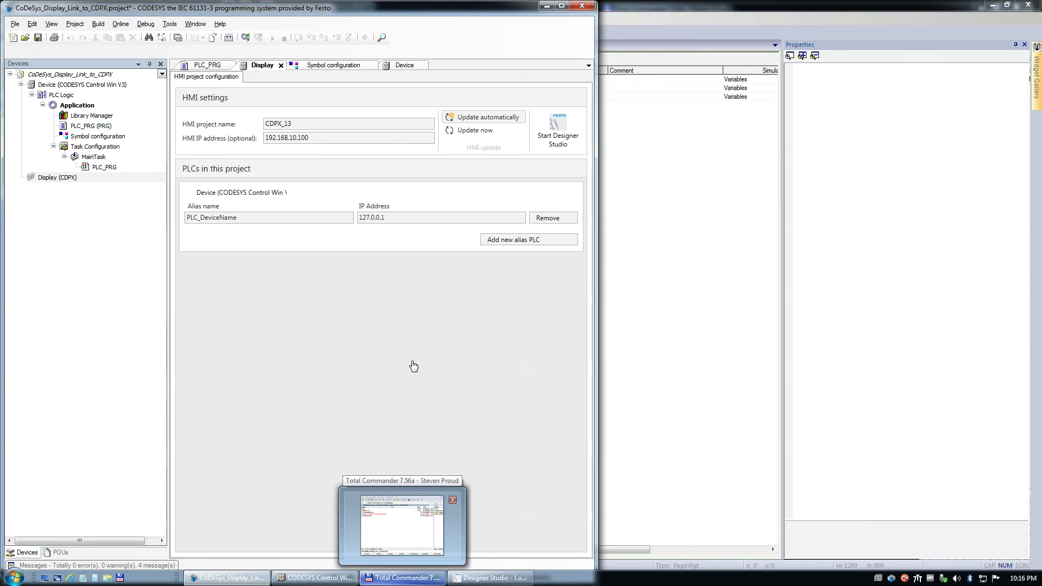
Step: Clean all applications and rebuild the CODESYS project
left_click(100, 25)
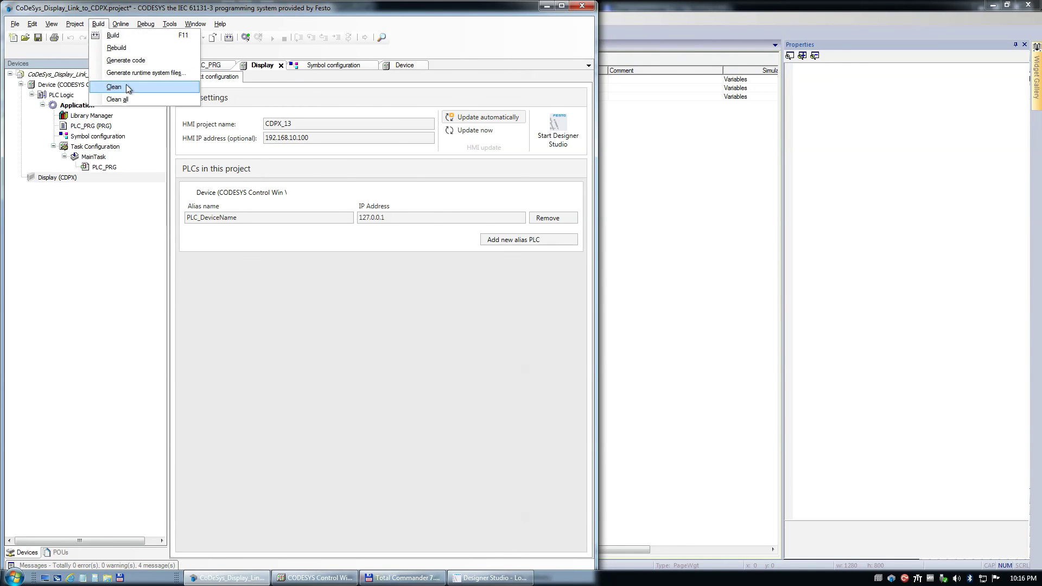
left_click(125, 99)
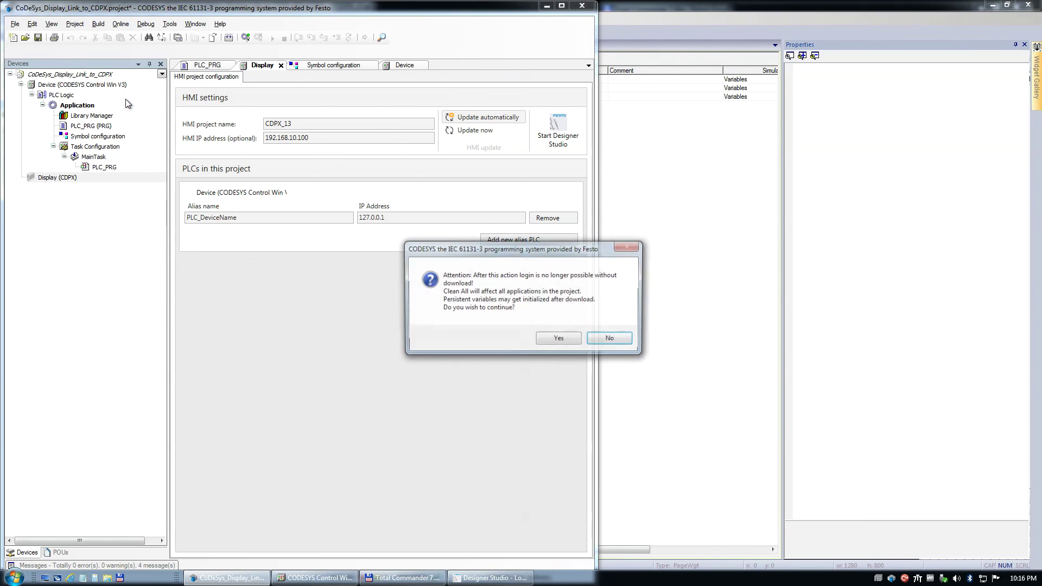
left_click(561, 341)
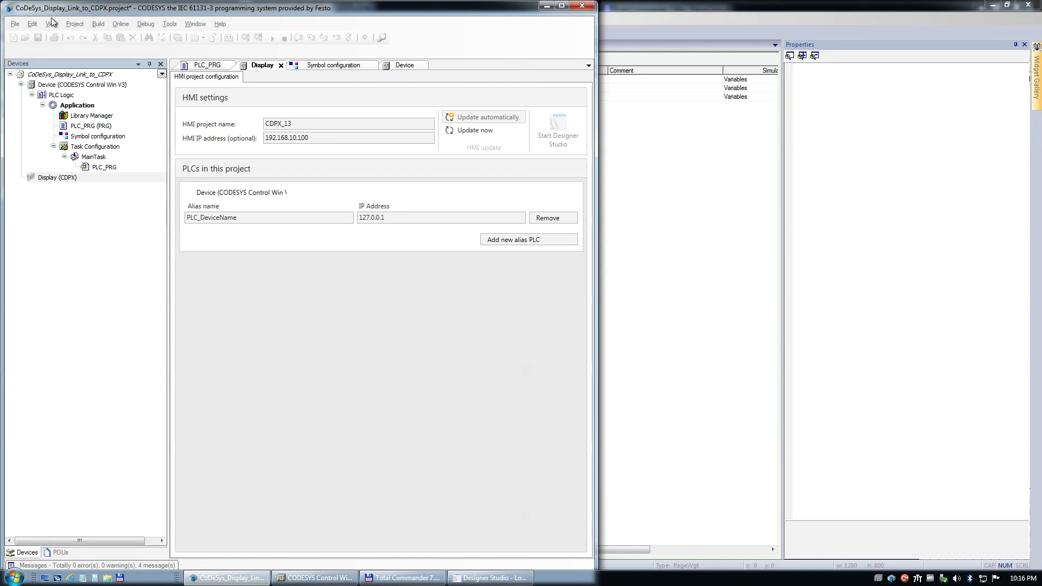
left_click(98, 25)
left_click(116, 58)
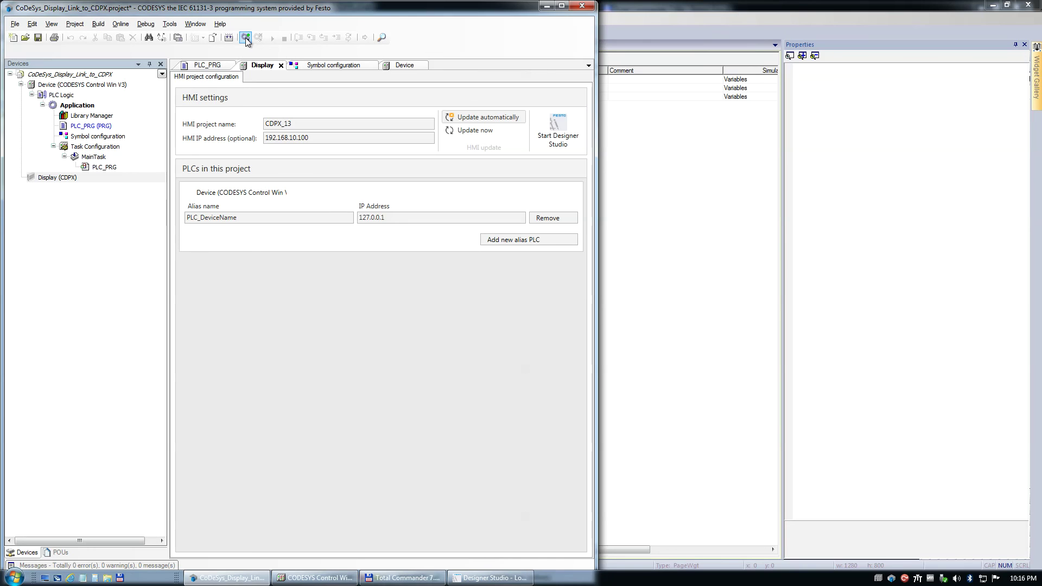
Step: Log in and download the application to Control Win V3, open PLC_PRG, then bring Designer Studio forward
left_click(249, 38)
left_click(500, 313)
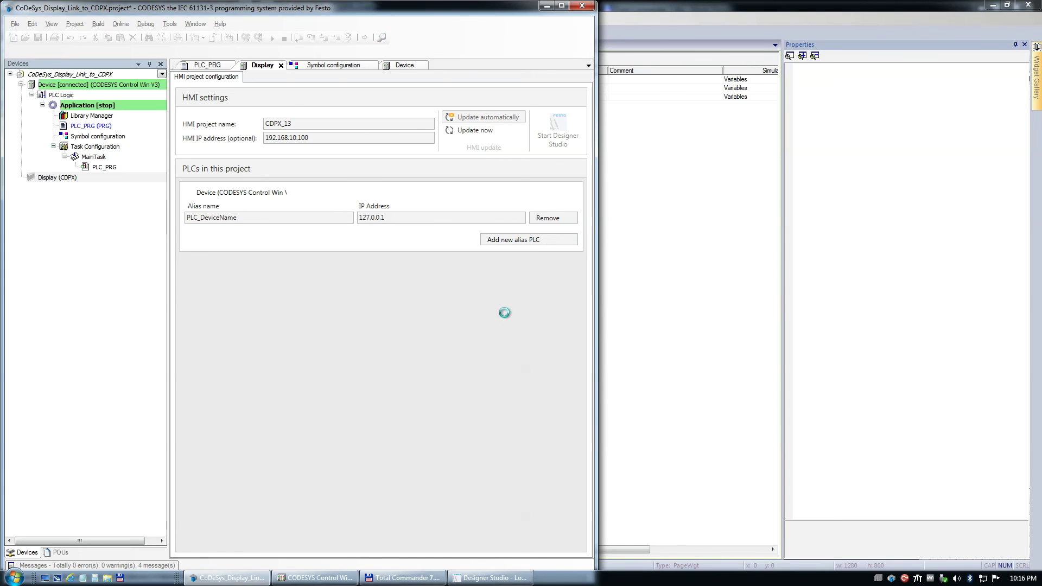
double_click(91, 125)
left_click(720, 196)
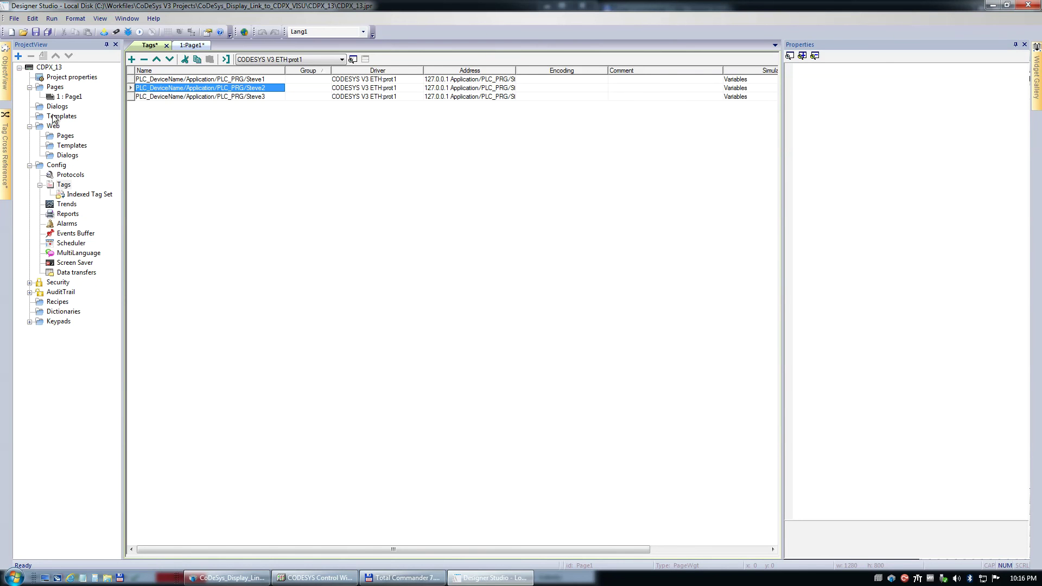
Step: Relink the Page1 button from Steve2 to the PLC_PRG/Steve1 tag and save the HMI project
double_click(61, 98)
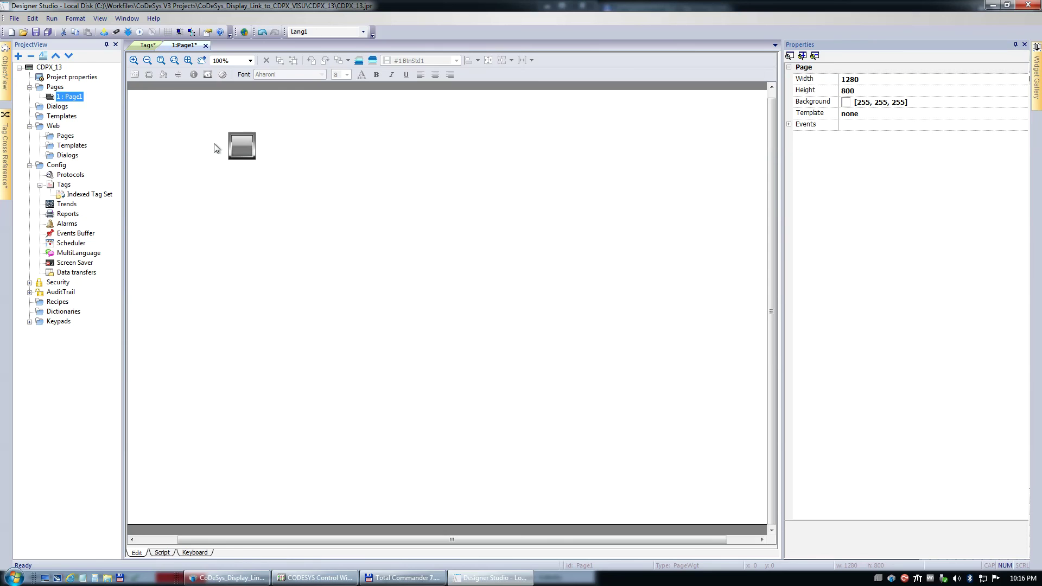
right_click(239, 150)
left_click(242, 139)
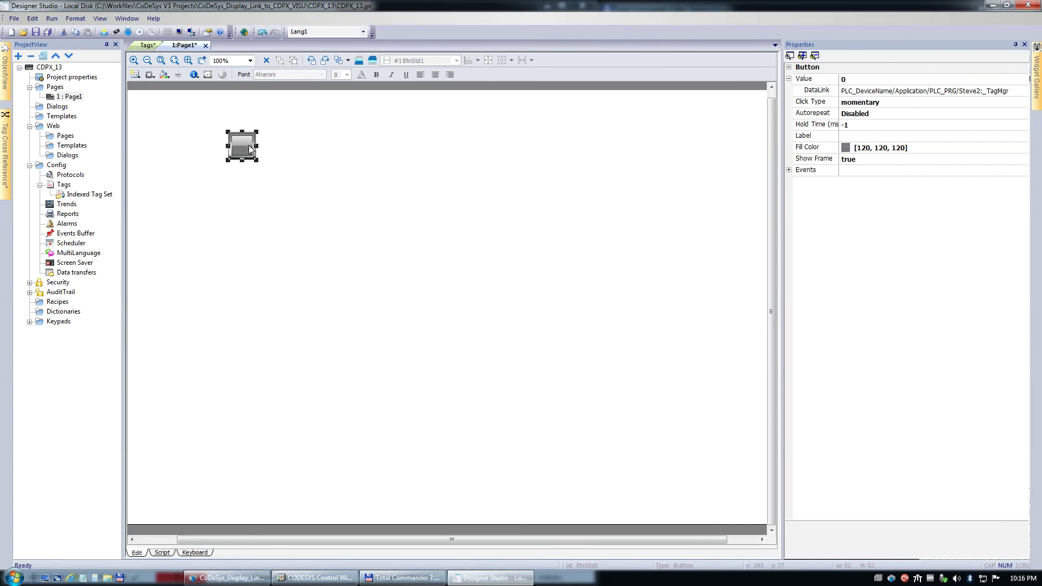
right_click(249, 145)
left_click(297, 339)
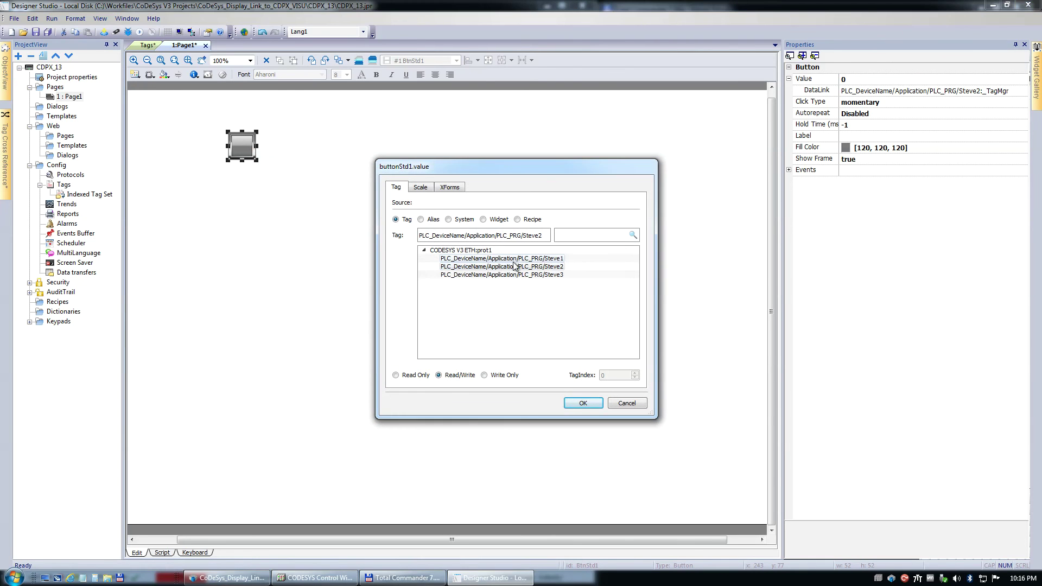
left_click(540, 259)
left_click(580, 407)
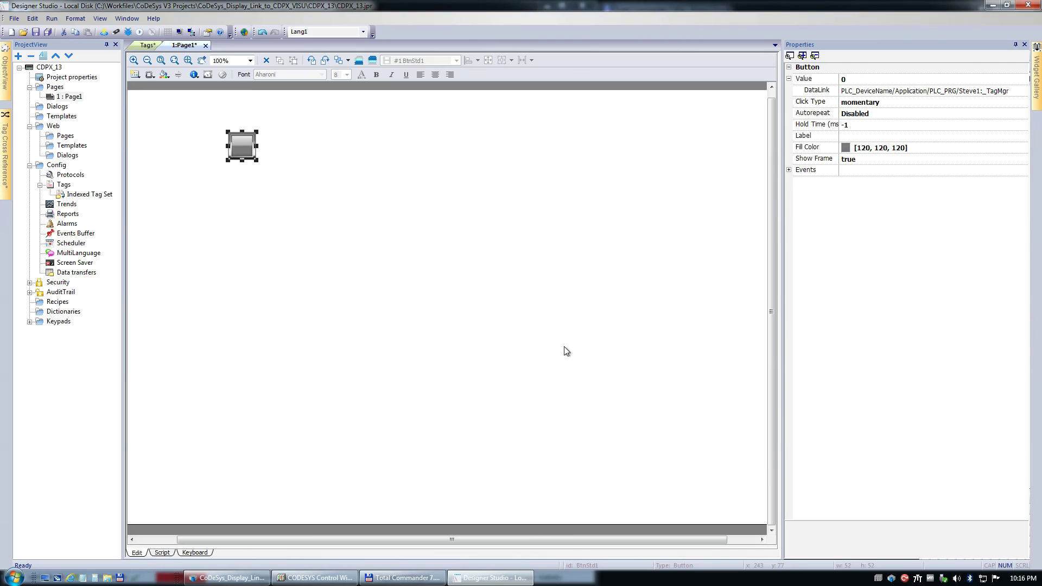
left_click(373, 197)
left_click(48, 33)
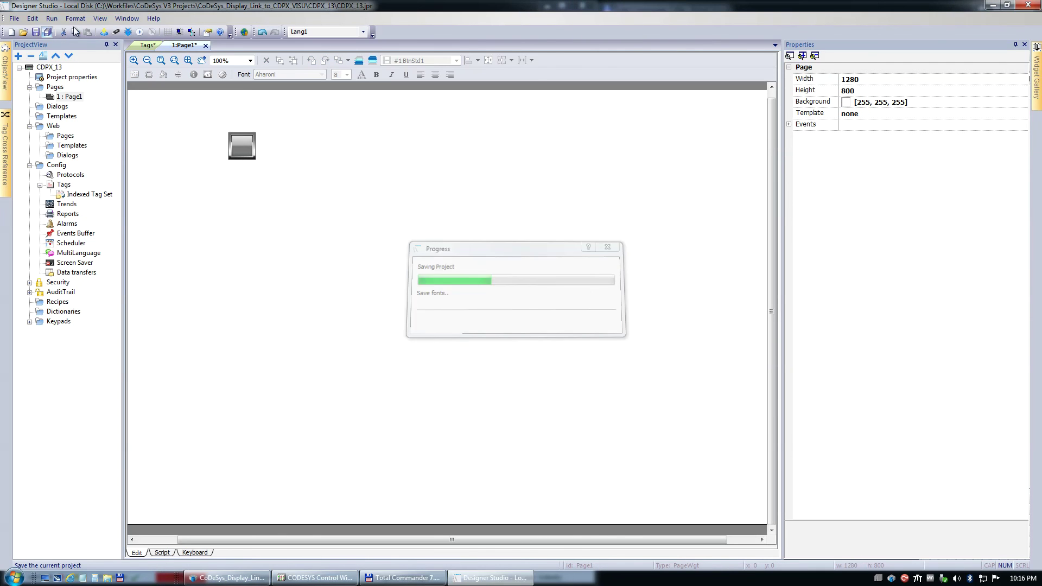
Step: Create the update package and run the HMI simulator on the real PLC in a small window
left_click(115, 31)
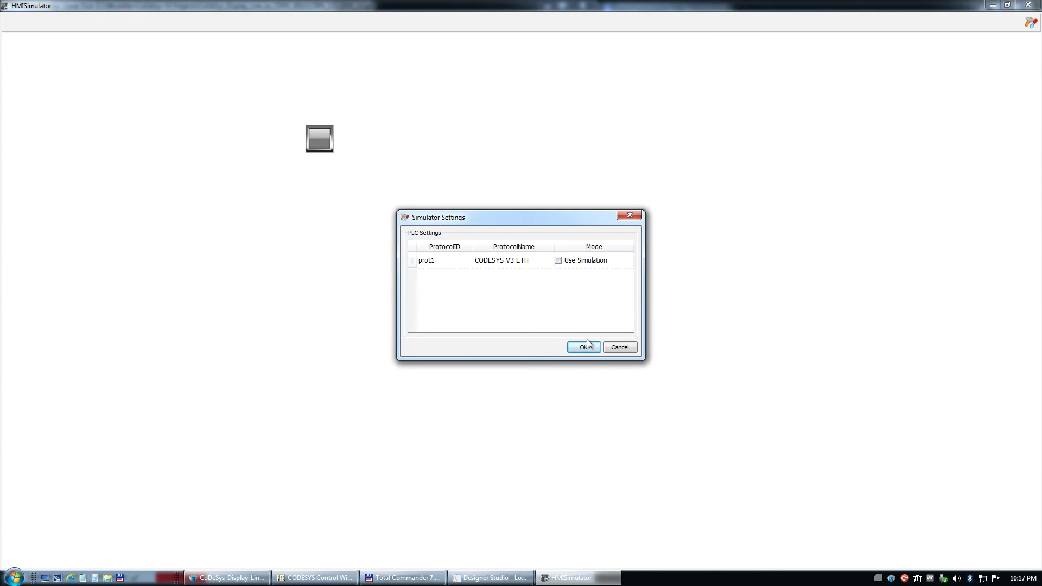
left_click(583, 347)
left_click(1008, 6)
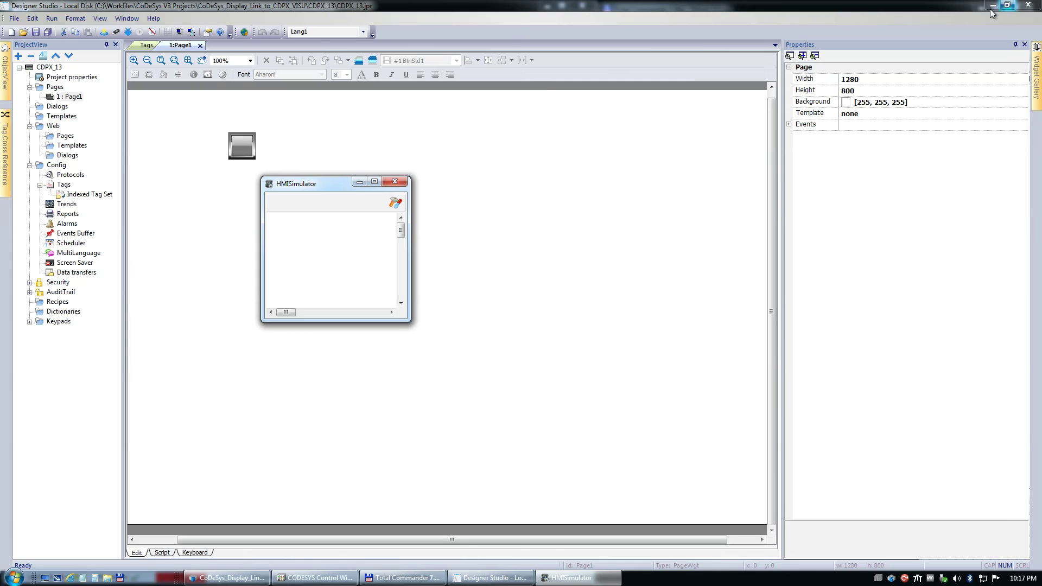
left_click_drag(339, 184, 930, 19)
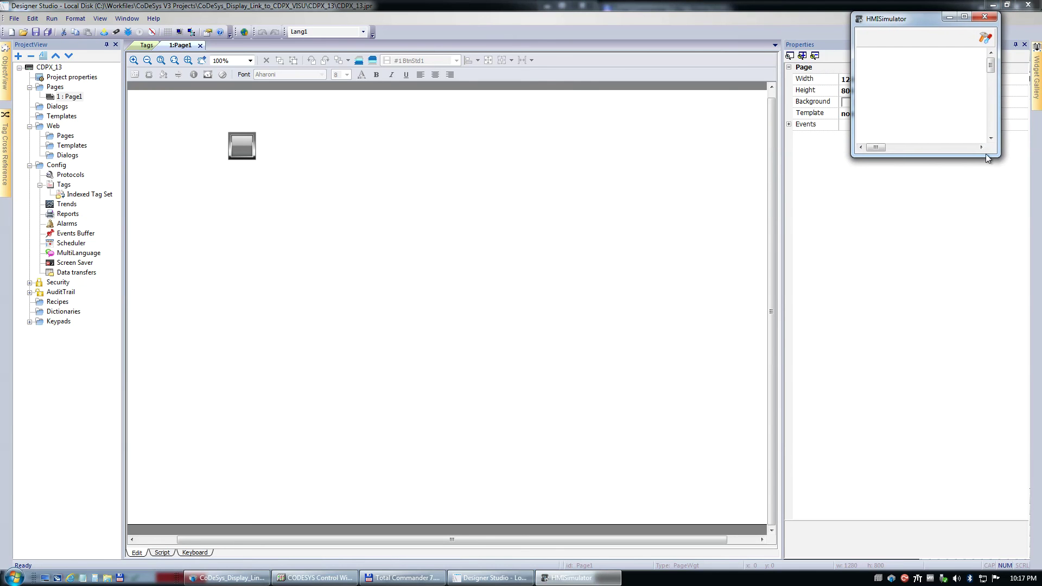
left_click_drag(998, 157, 1039, 202)
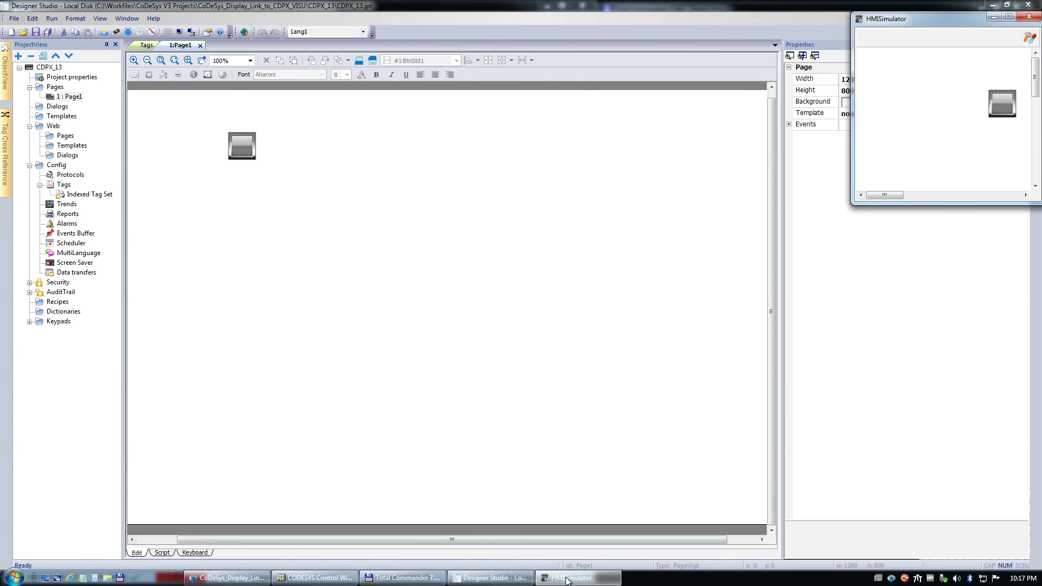
Step: Press the simulator button while watching Steve1 turn TRUE in CODESYS
left_click(227, 578)
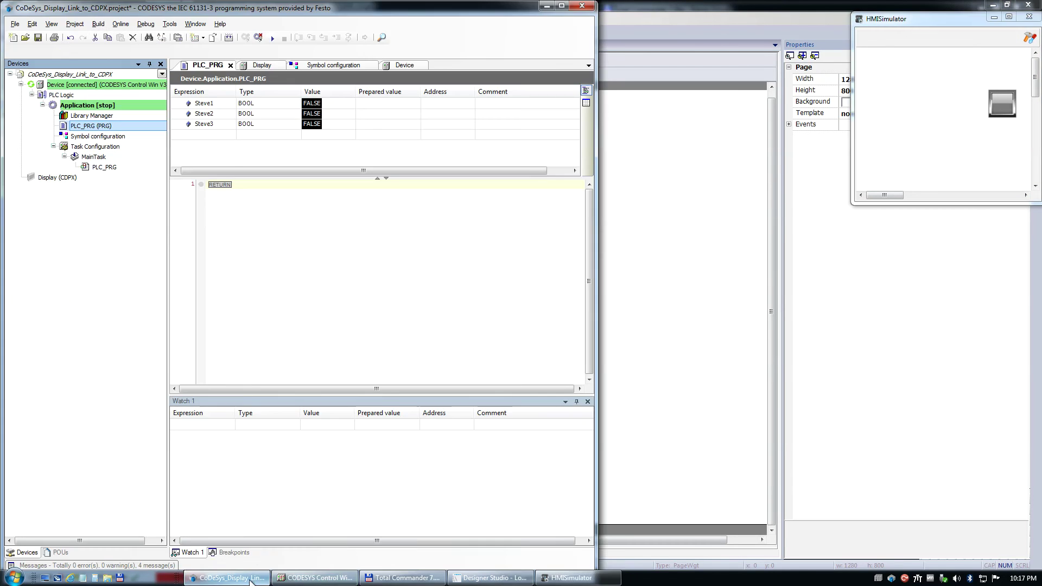
left_click(1002, 110)
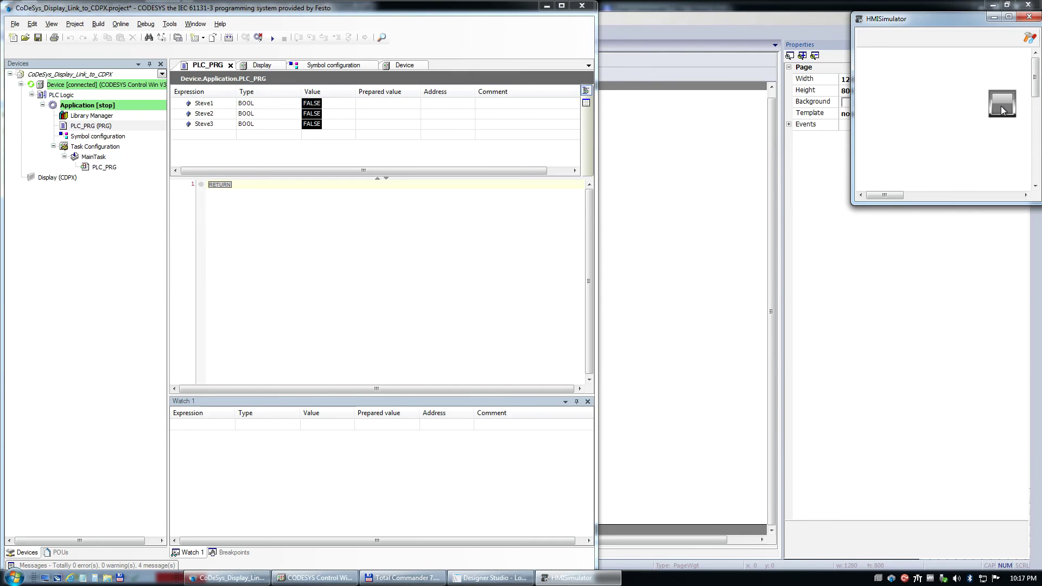
left_click(1003, 105)
left_click(1002, 109)
Step: Close the HMI simulator and log CODESYS out of the controller
left_click(1034, 21)
left_click(258, 37)
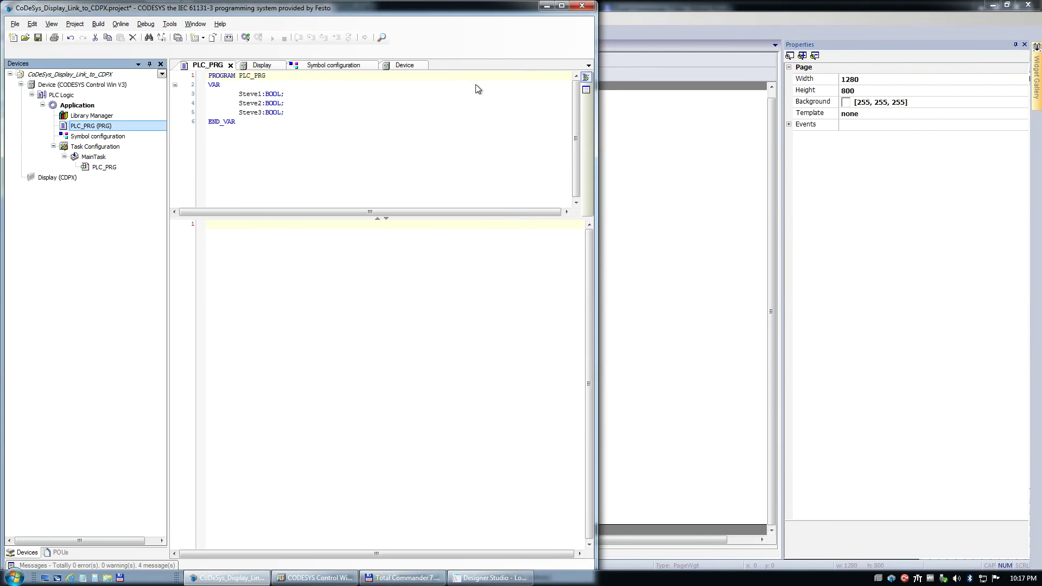
left_click(693, 206)
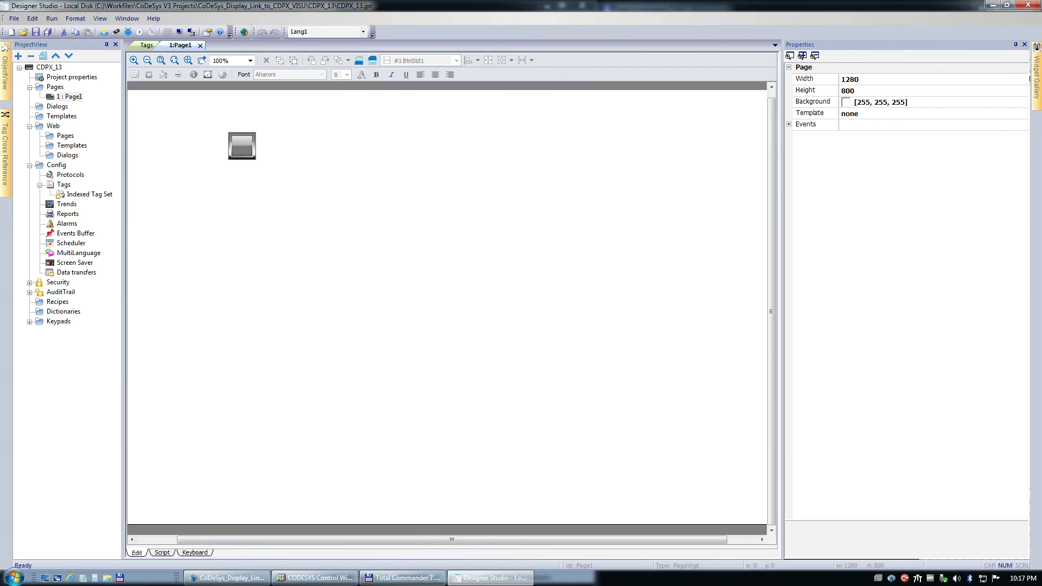
left_click(227, 577)
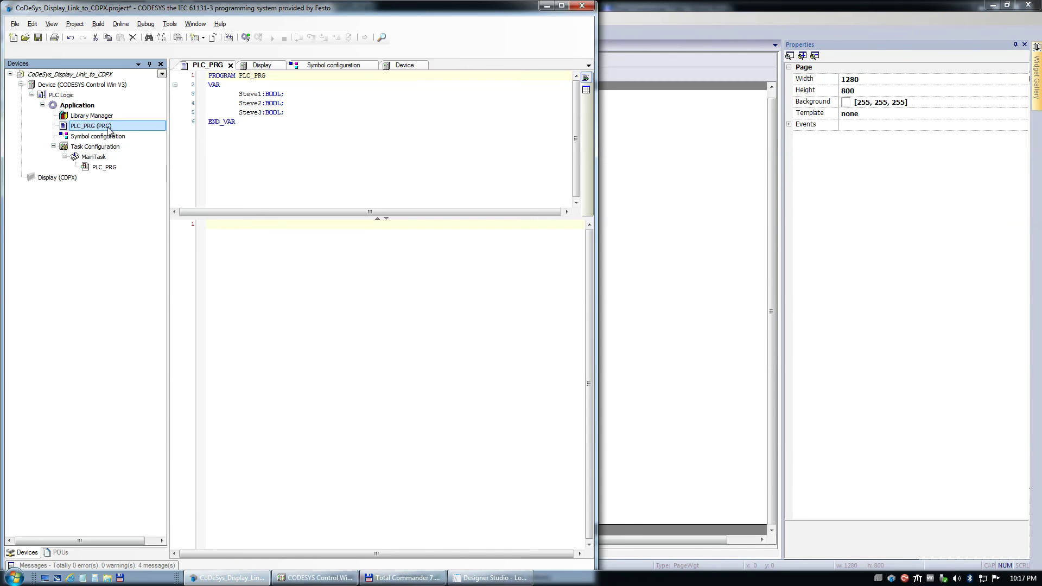
Step: Declare 'Edward:INT;' below Steve3 in PLC_PRG, save, and rebuild the symbol configuration list
left_click(335, 112)
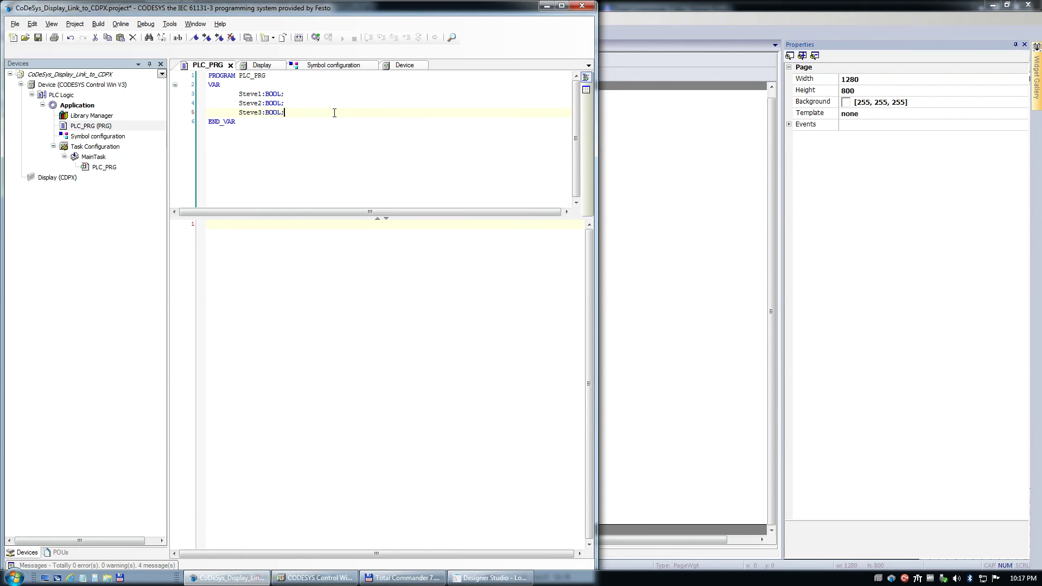
key("Return")
left_click(38, 38)
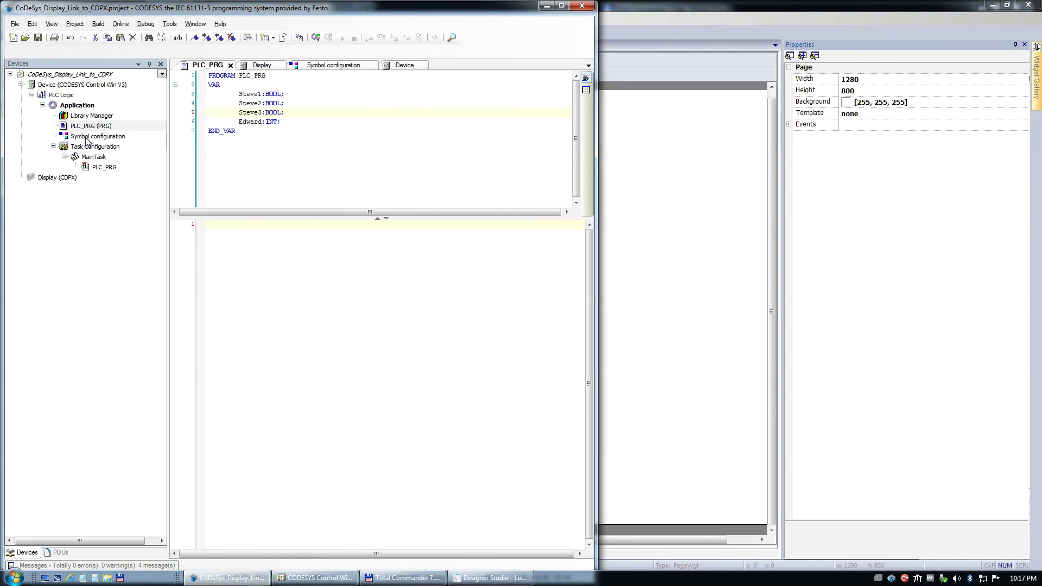
double_click(87, 137)
left_click(226, 78)
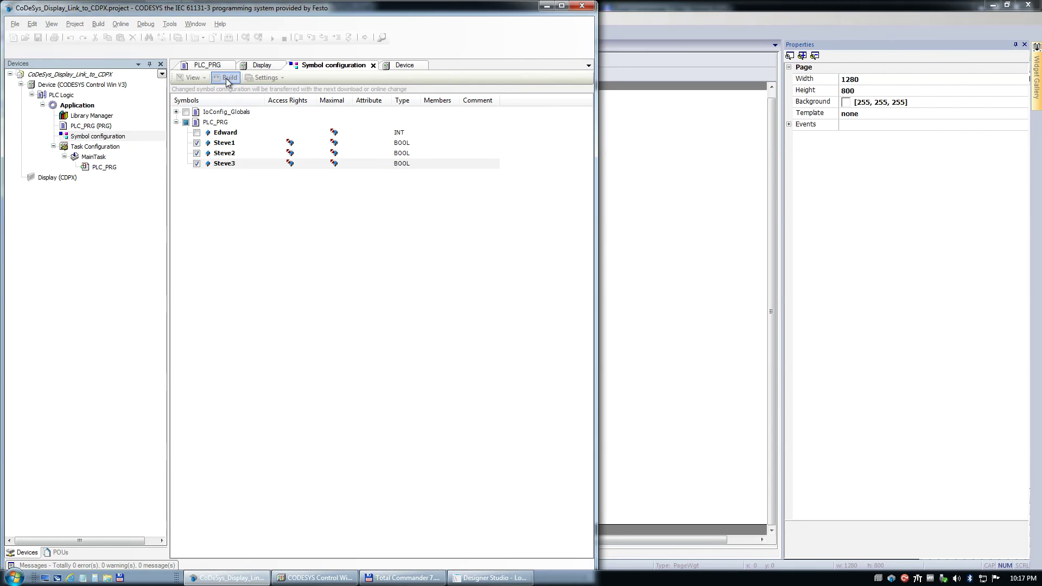
Step: Tick Edward for export in Symbol configuration, save, and build the application
left_click(197, 132)
left_click(38, 37)
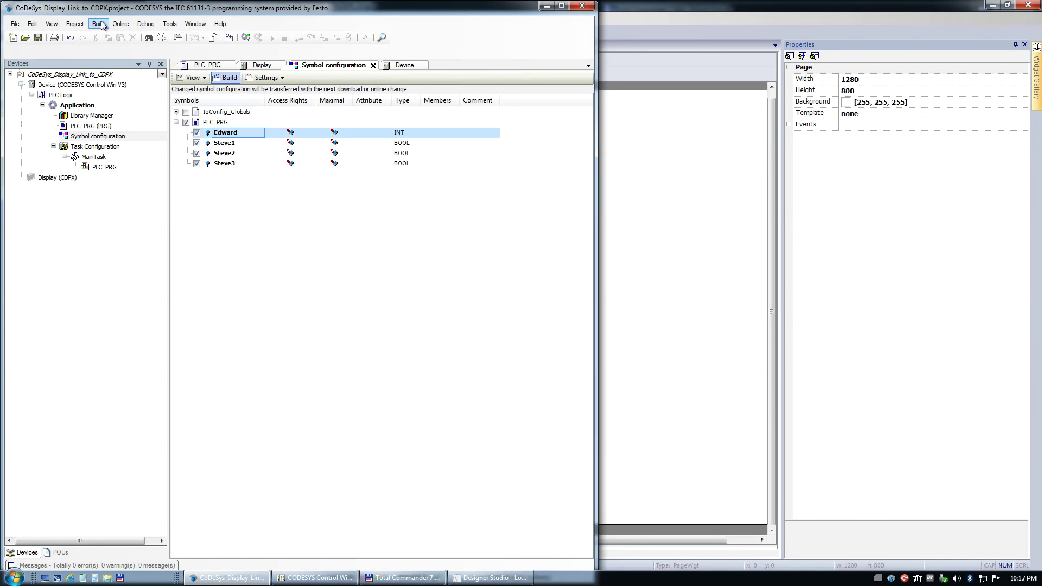
left_click(97, 24)
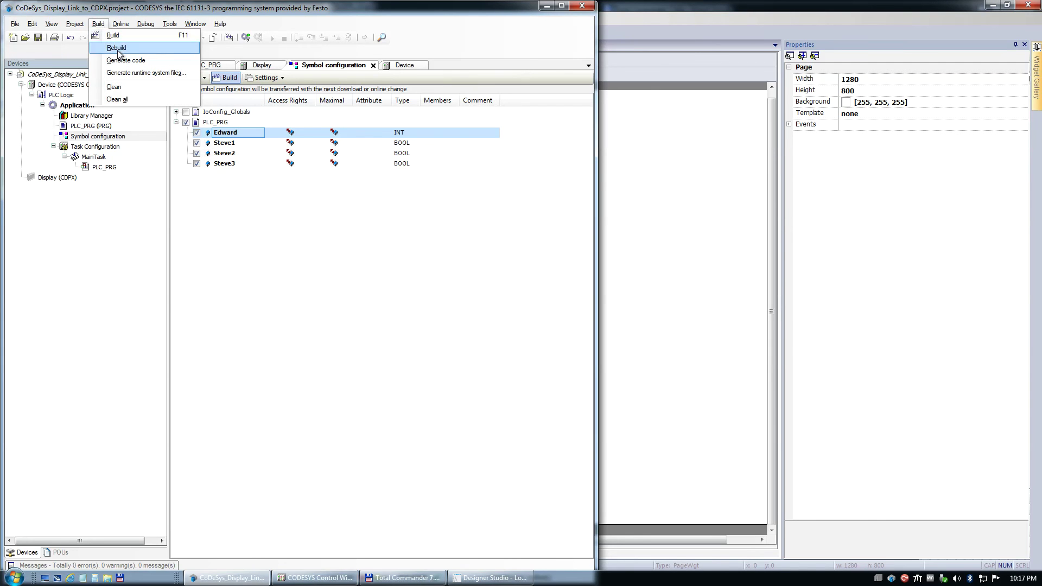
left_click(117, 38)
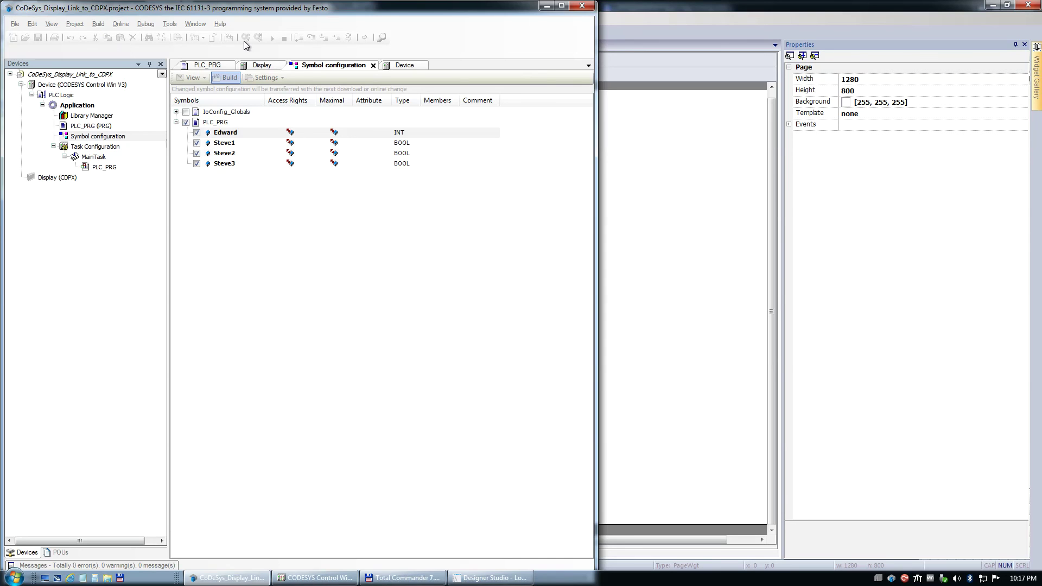
Step: Log in to the PLC with download of the changed application
left_click(245, 37)
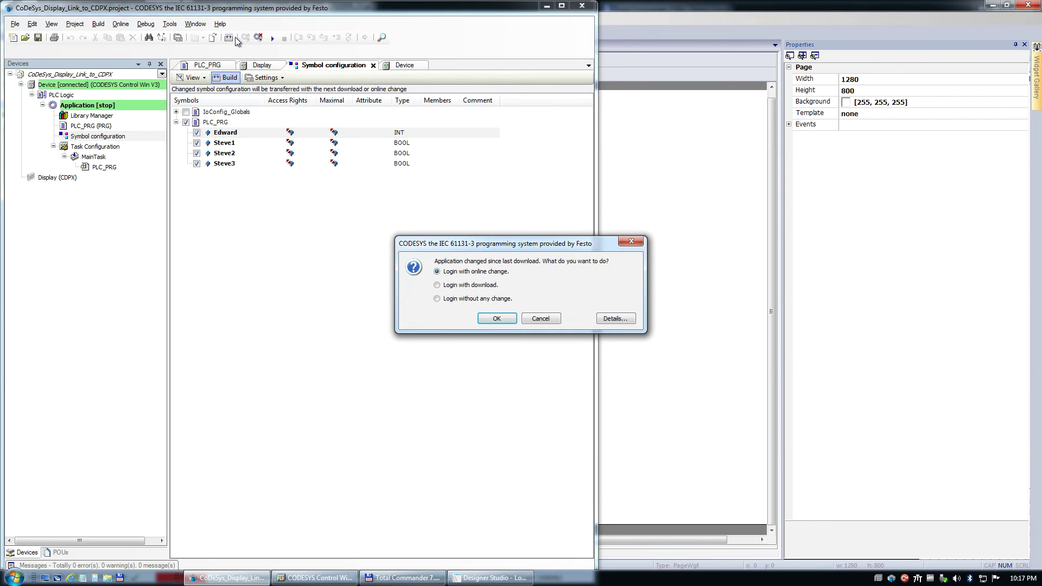
left_click(478, 286)
left_click(493, 319)
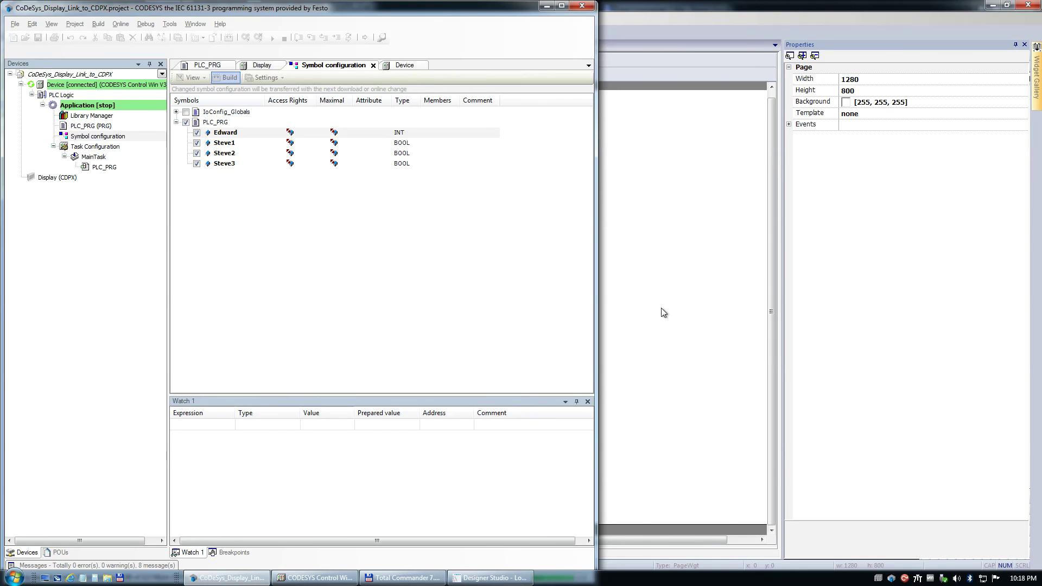
left_click(652, 329)
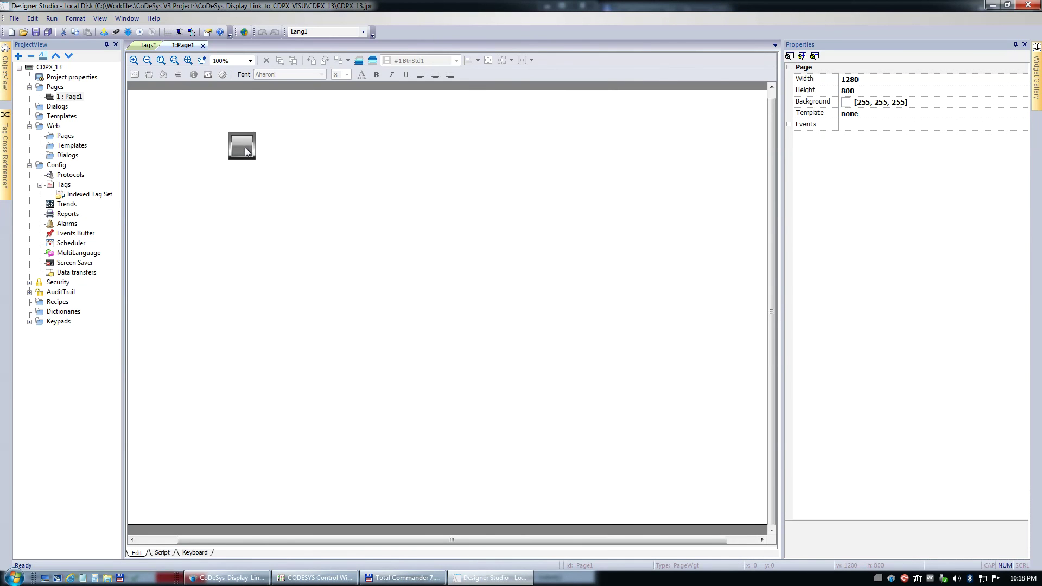
Step: Confirm the imported Edward tag appears in Designer Studio's Tags table
double_click(65, 186)
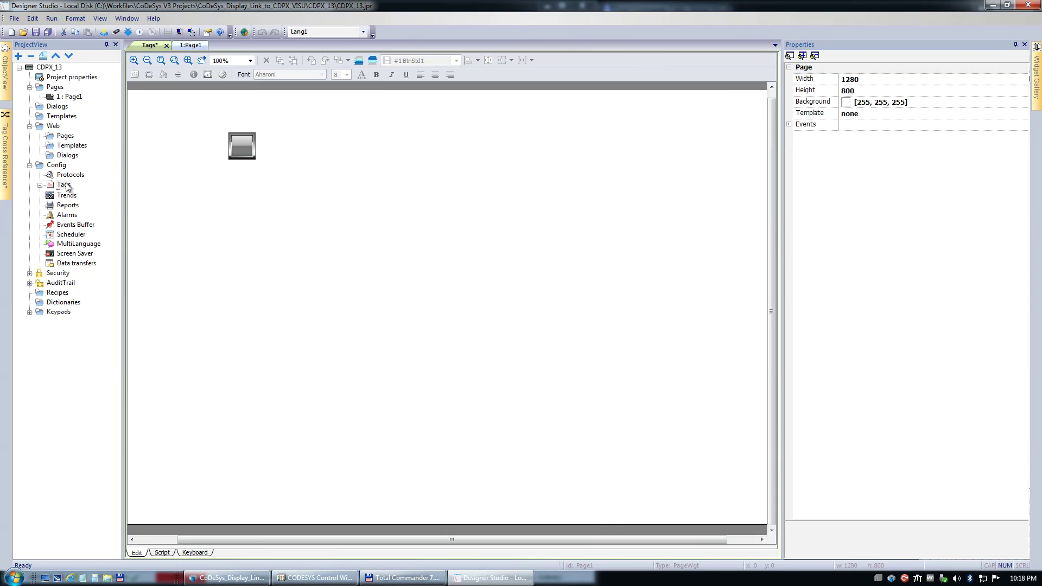
left_click(255, 106)
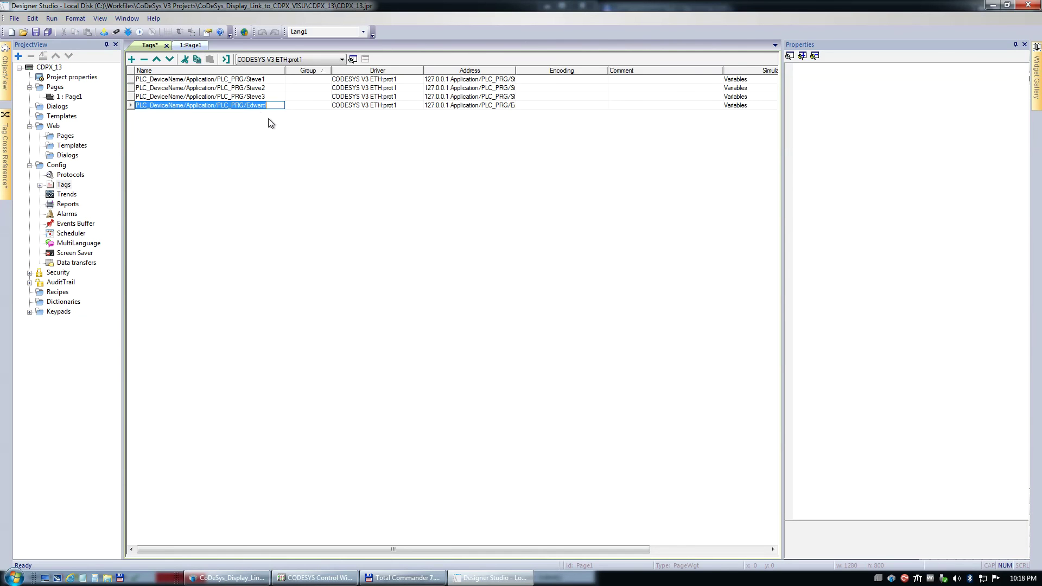
double_click(65, 98)
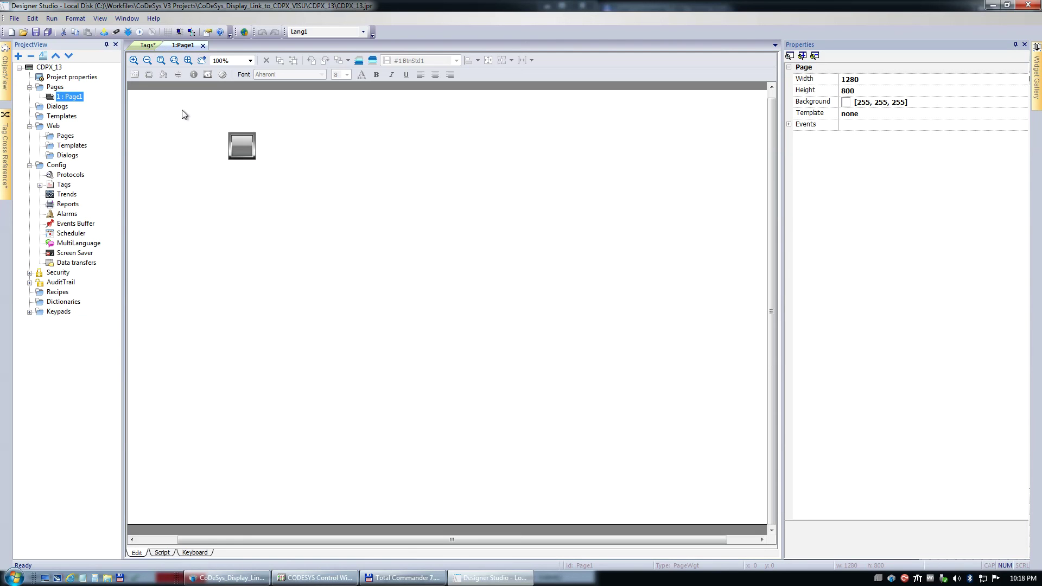
Step: Duplicate the Page1 button, place the copy to its right, and link it to Edward
left_click(241, 149)
key("ctrl+c")
key("ctrl+v")
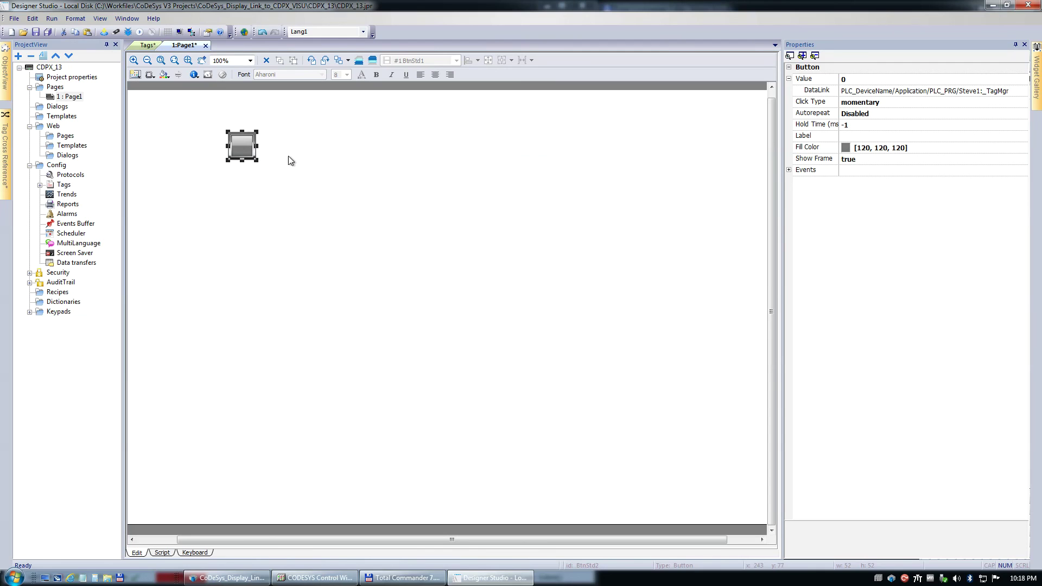
left_click_drag(247, 150, 289, 151)
right_click(296, 148)
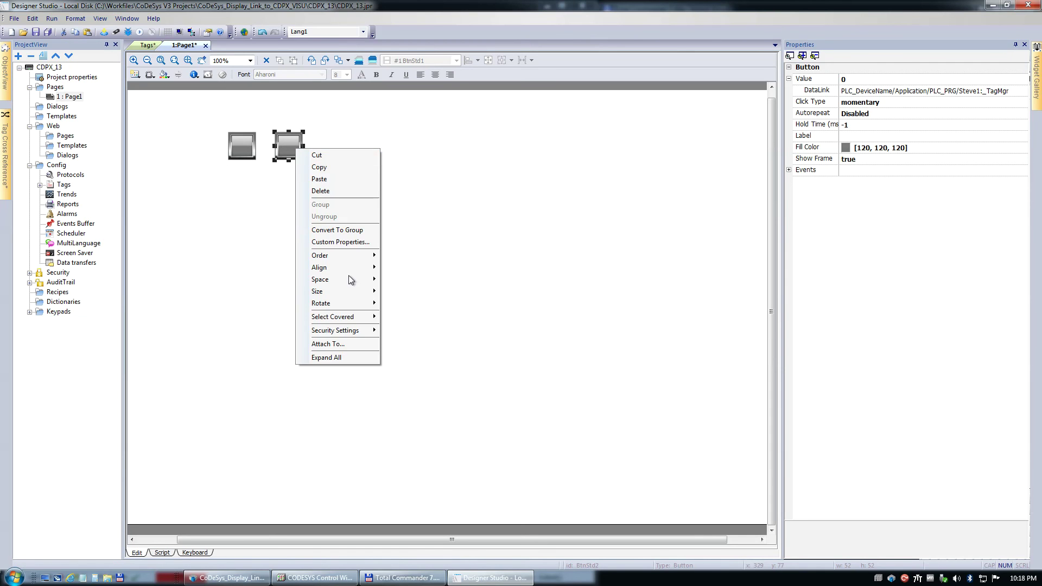
left_click(323, 344)
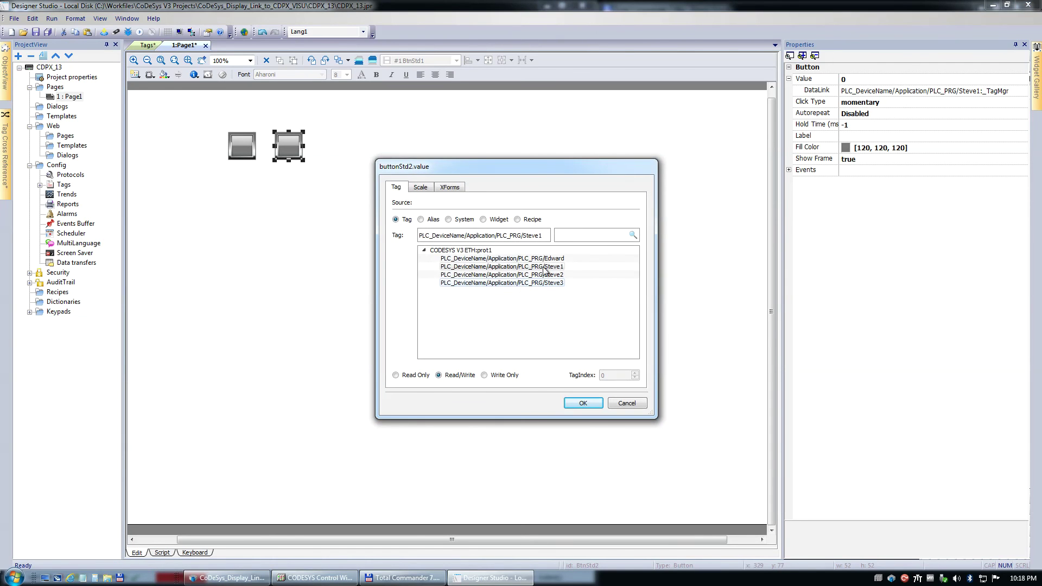
left_click(555, 259)
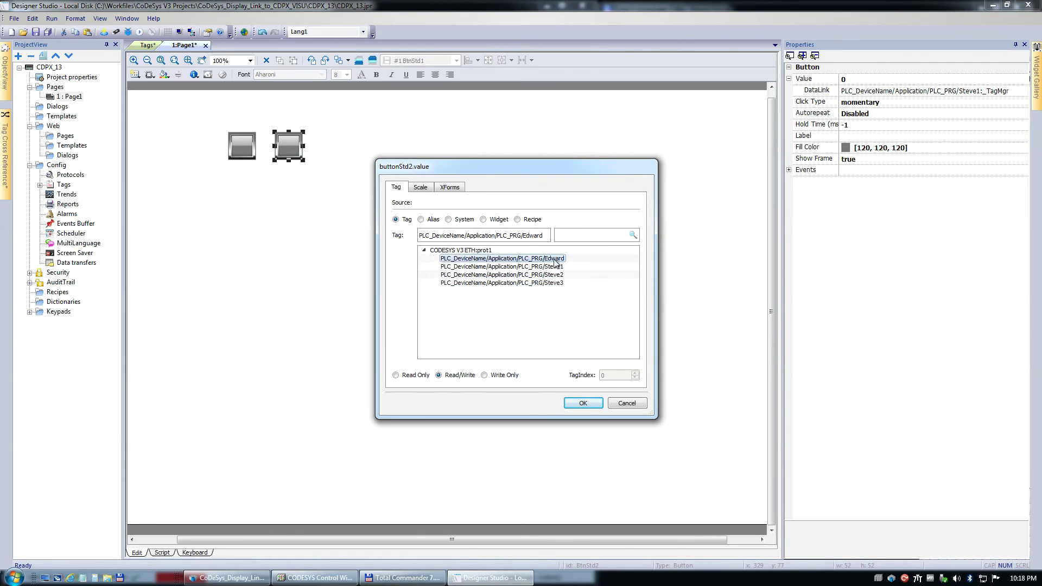
left_click(584, 406)
left_click(425, 208)
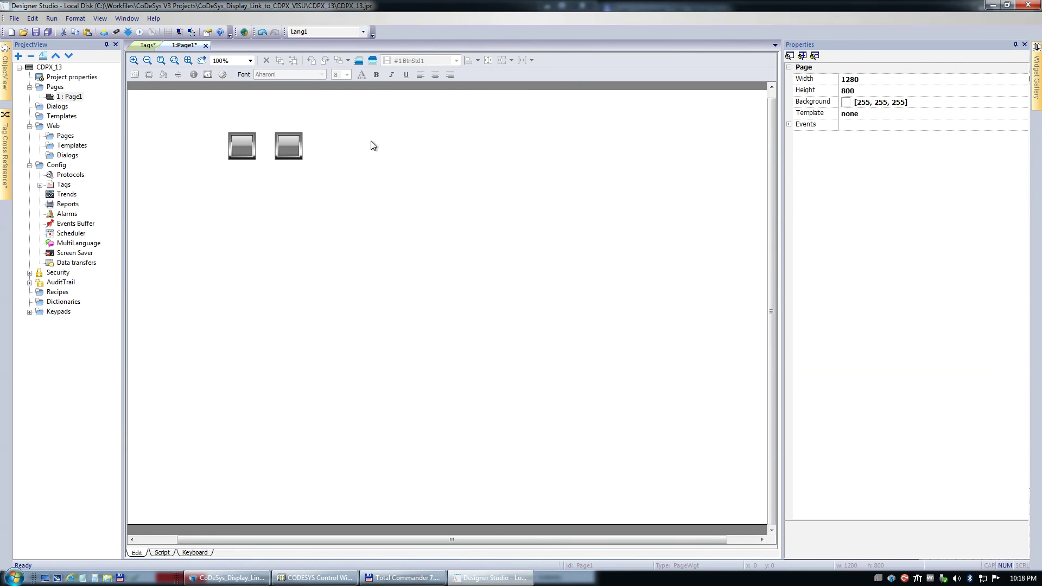
Step: Save the project, allow firewall access on private networks, and close the JavaScript debugger
left_click(48, 32)
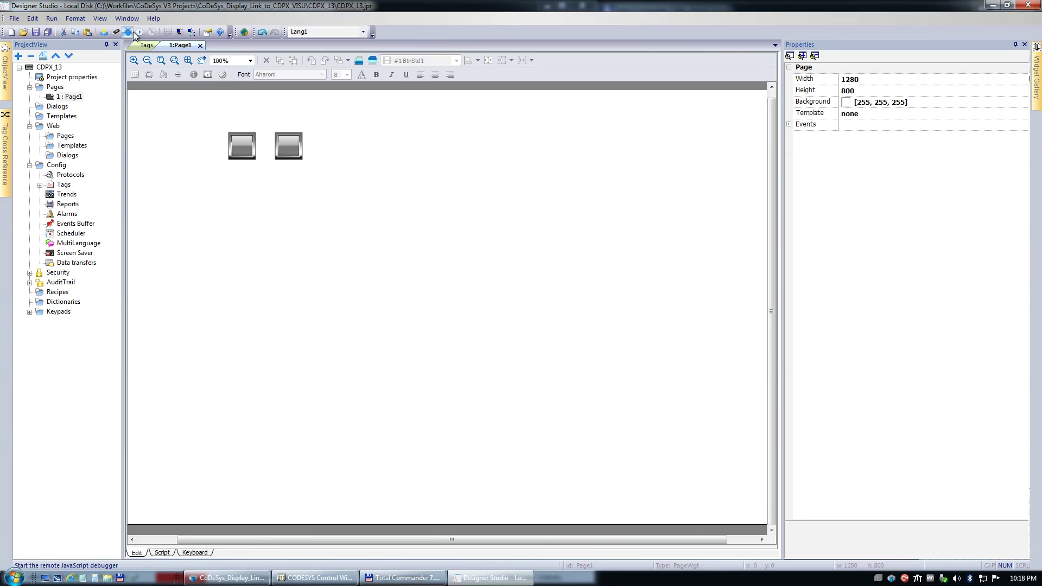
left_click(131, 33)
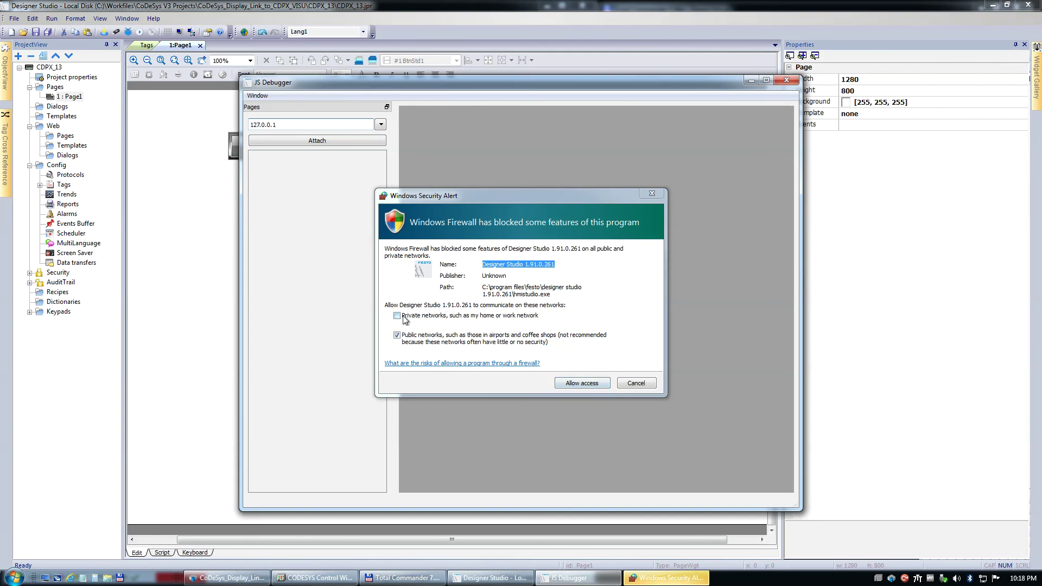
left_click(401, 315)
left_click(580, 383)
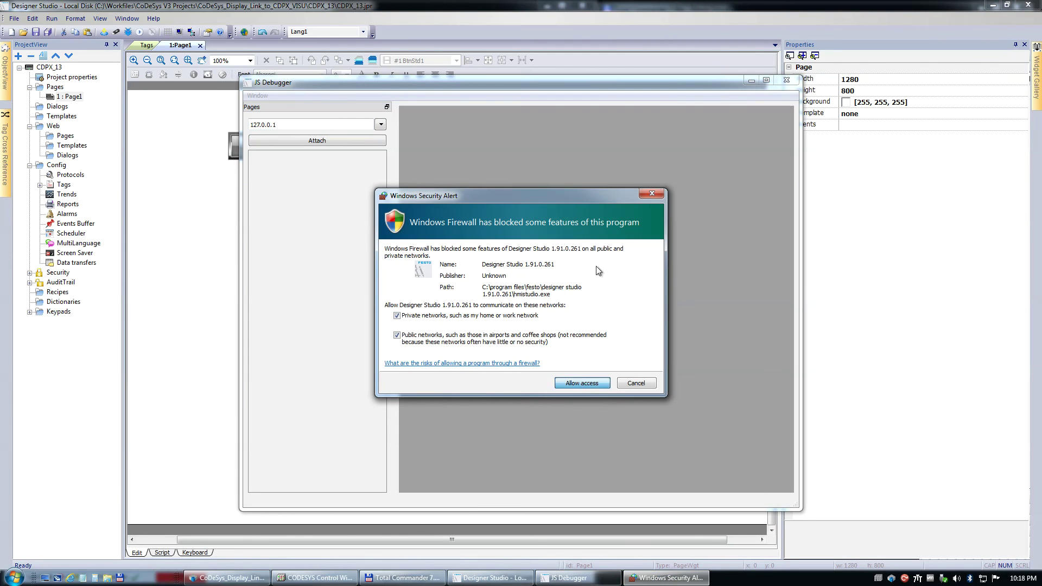
left_click(787, 80)
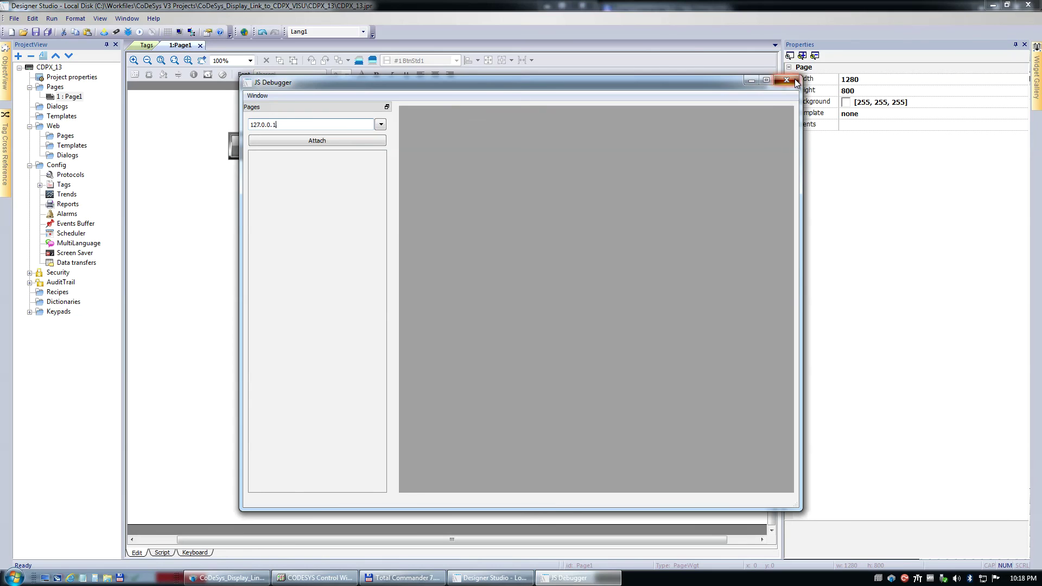
Step: Run the project in the HMI simulator, skipping Simulator Settings, in a small window
left_click(99, 32)
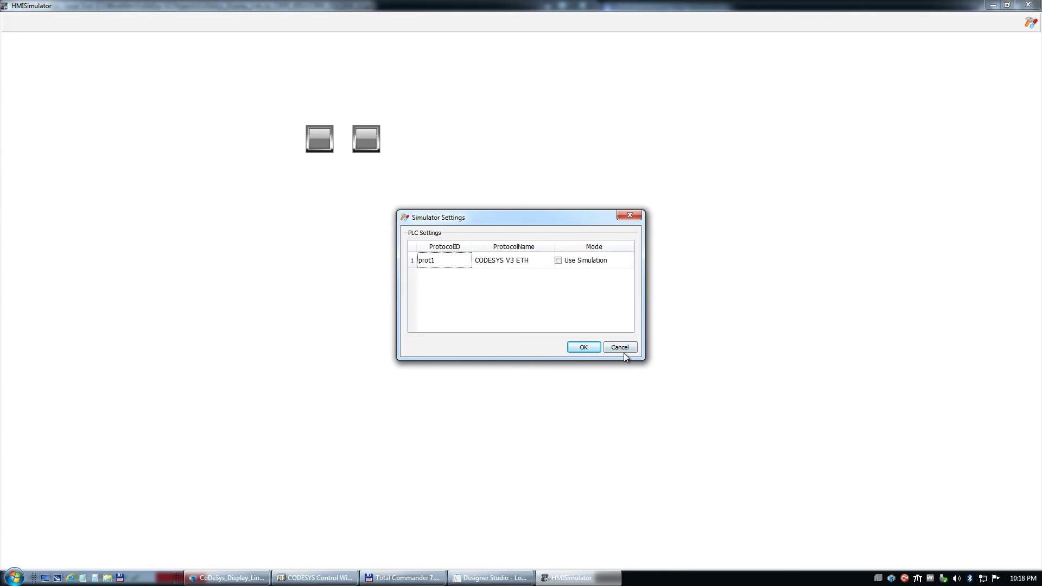
left_click(620, 347)
left_click(1007, 5)
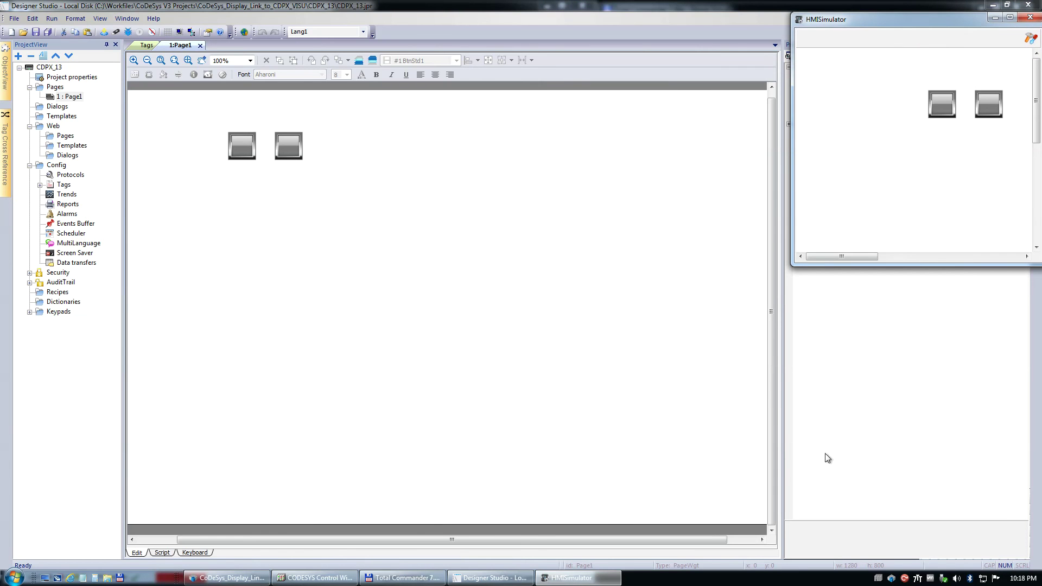
Step: Monitor PLC_PRG online and use the second simulator button to set Edward to 1, then 0
left_click(254, 577)
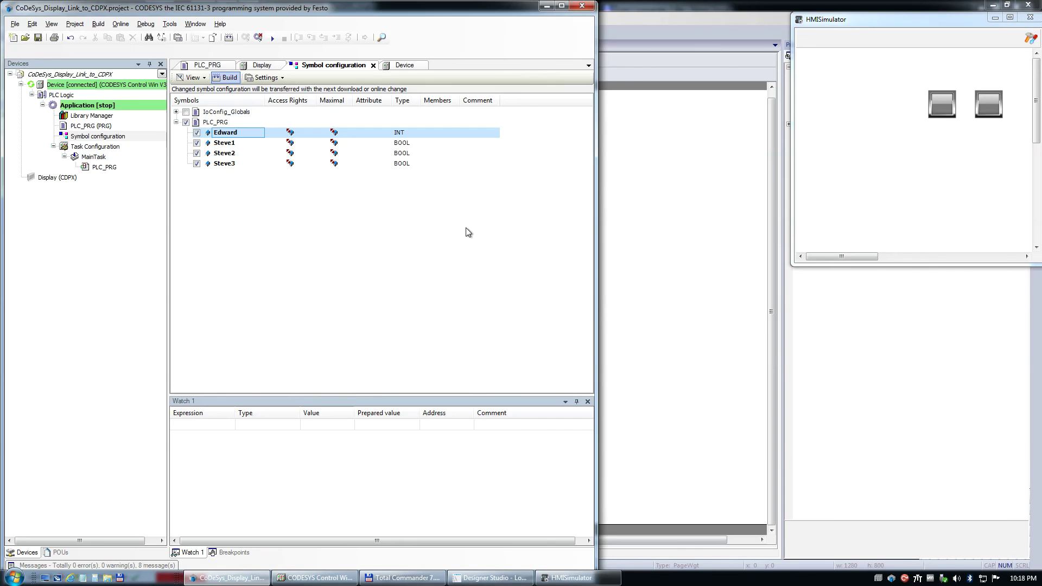
double_click(91, 126)
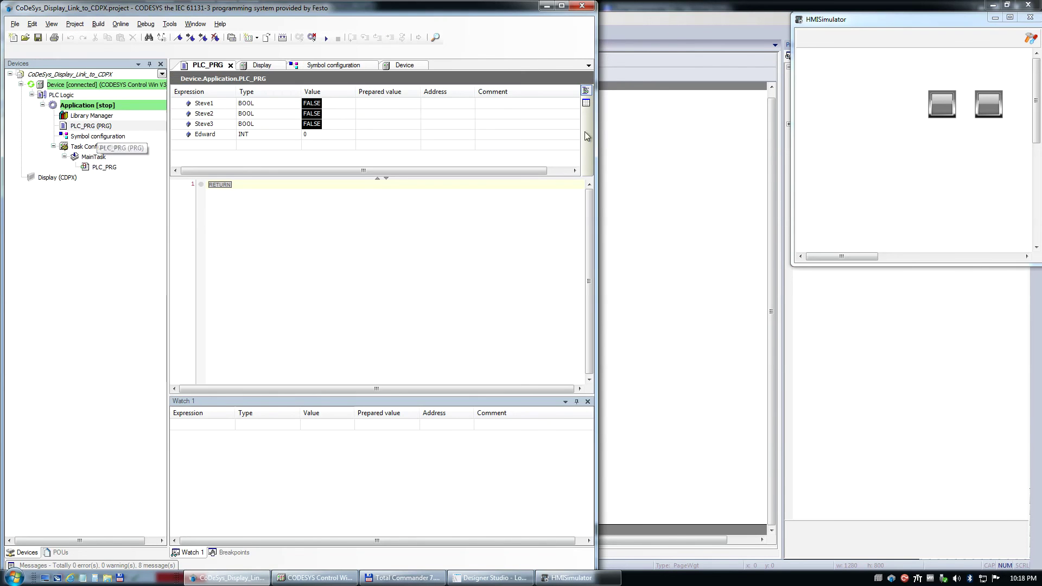
left_click(987, 108)
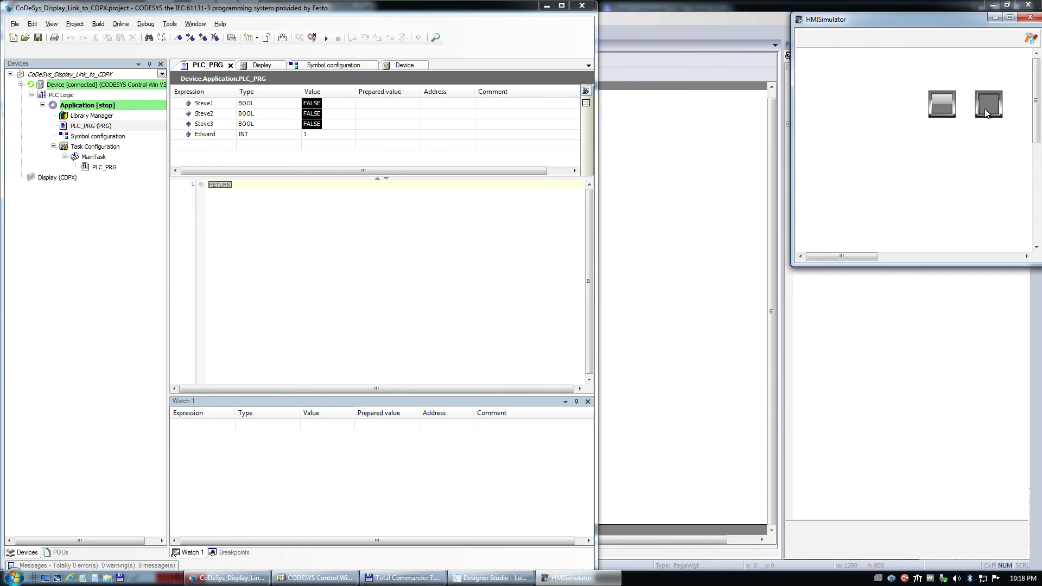
left_click(986, 109)
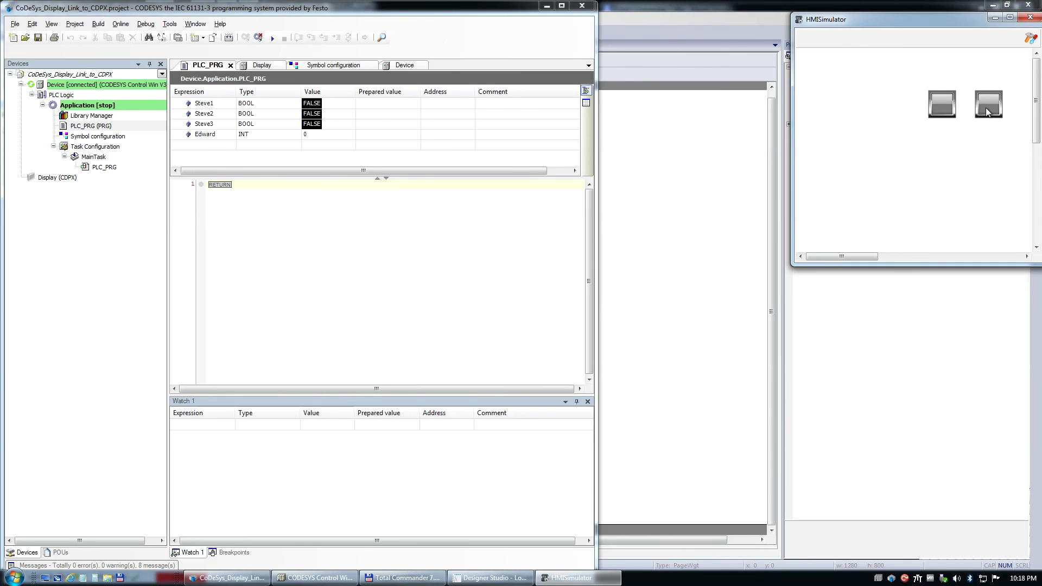
Step: Toggle Steve1 twice with the first simulator button
left_click(941, 112)
left_click(940, 112)
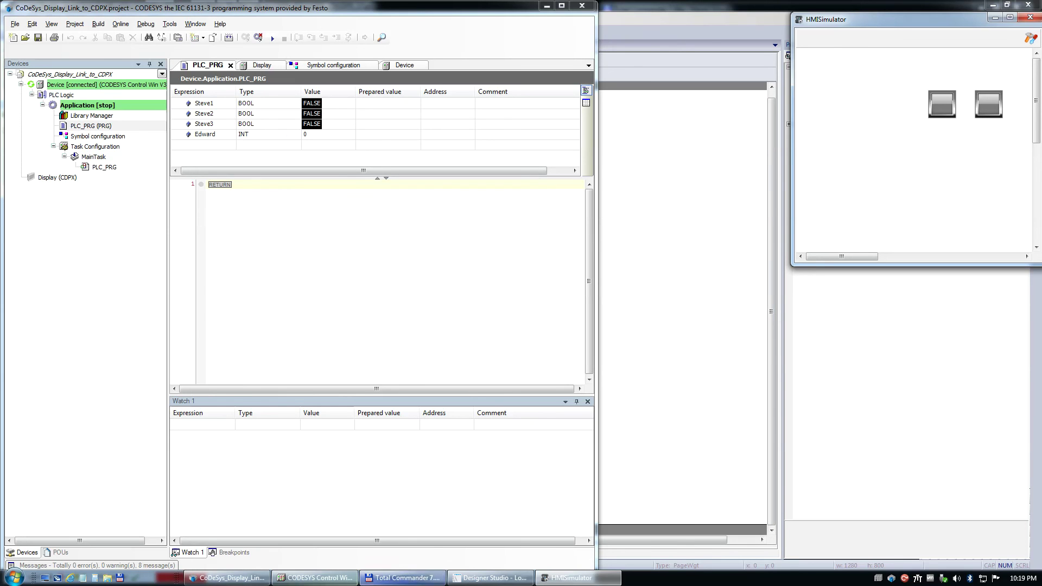
mouse_move(491, 578)
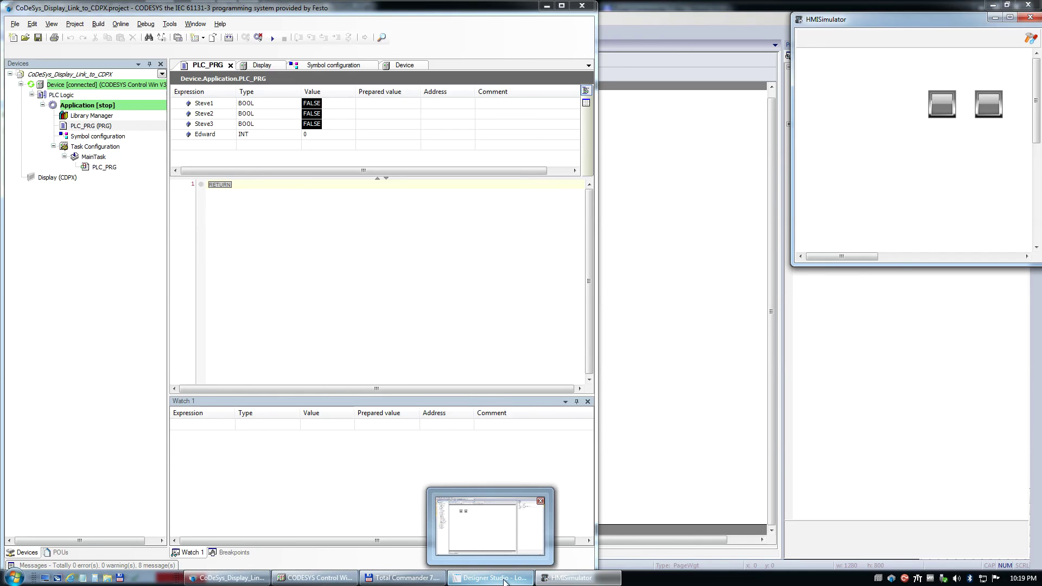